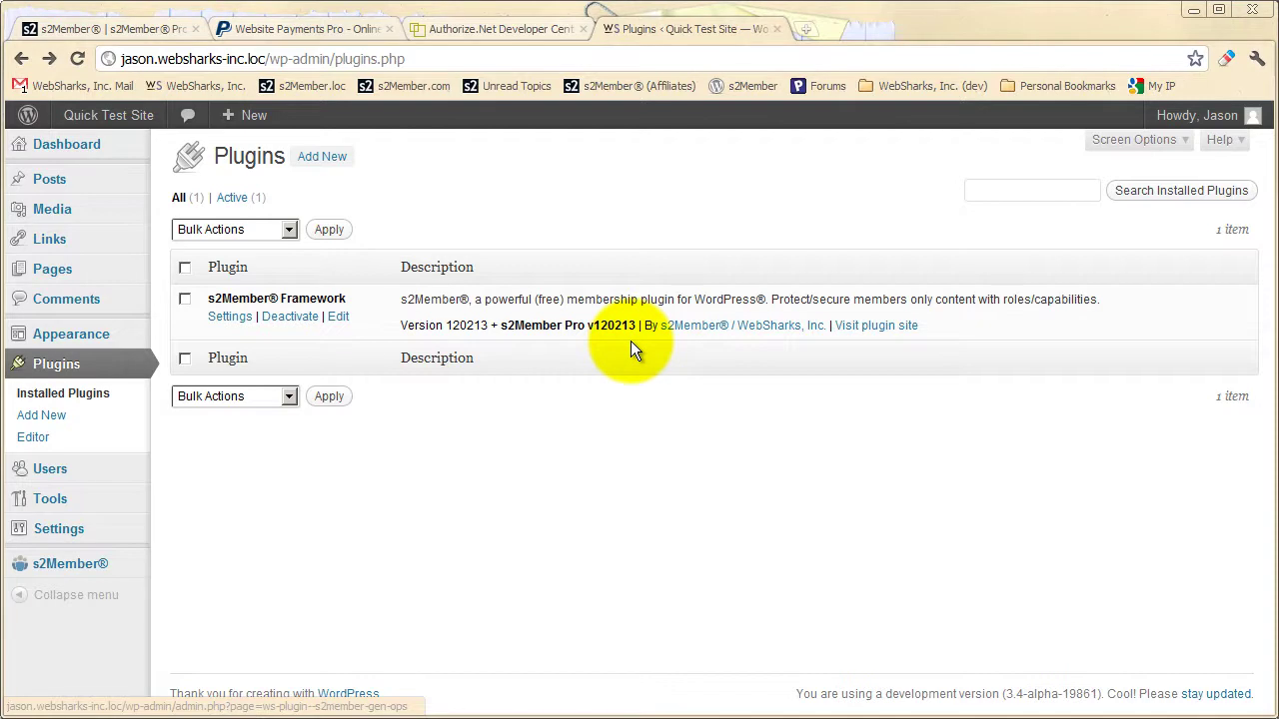
Go to General Options from the s2Member® sidebar flyout menu
{"action": "mouse_move", "coordinate": [137, 574]}
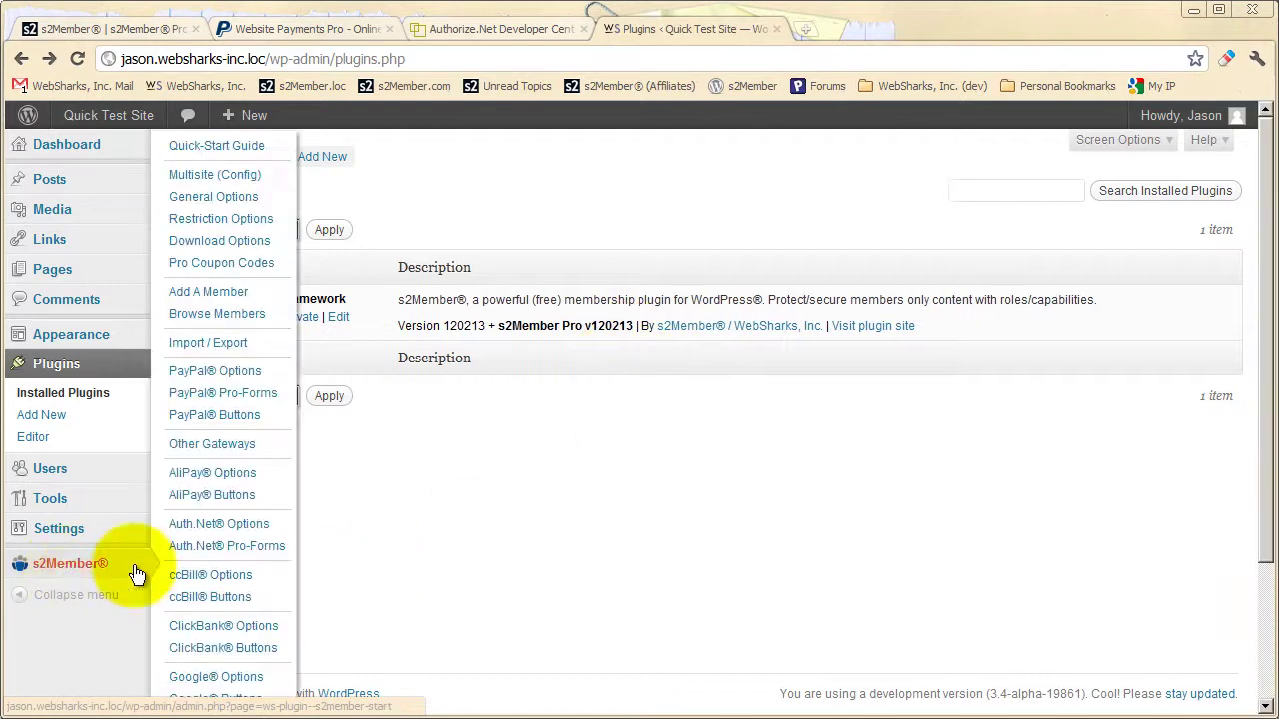
{"action": "left_click", "coordinate": [248, 201]}
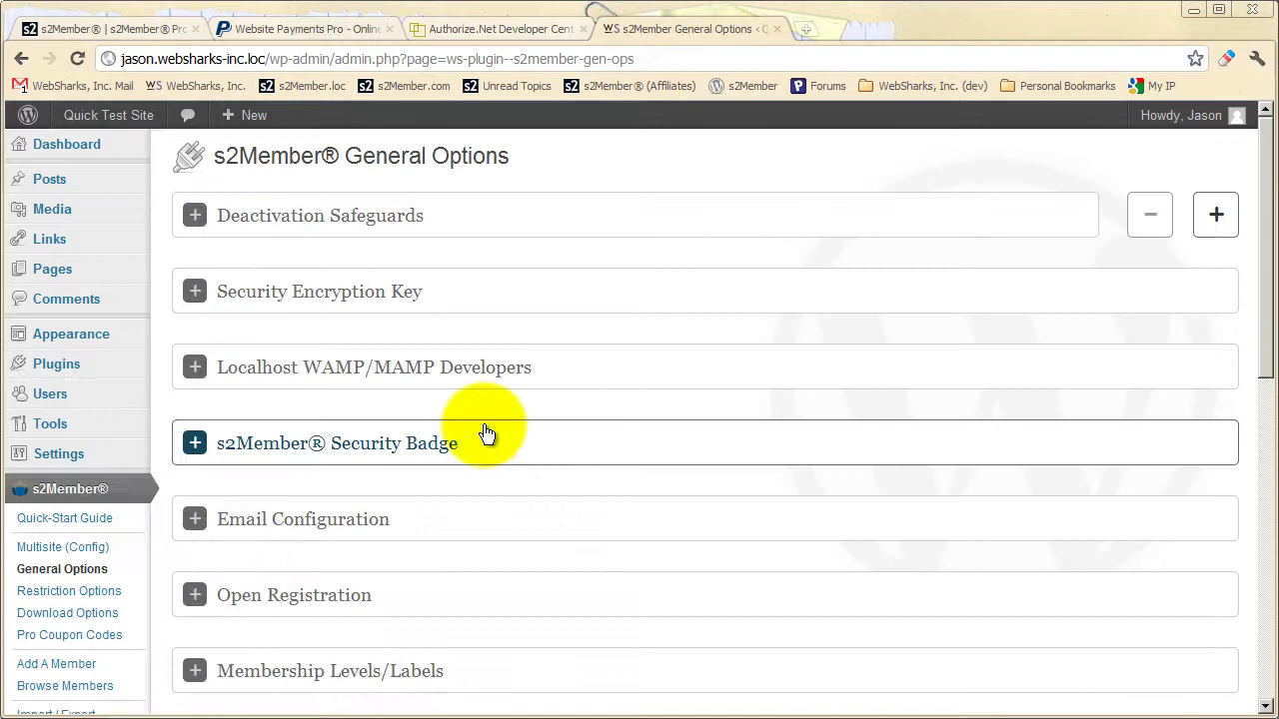
{"action": "scroll", "coordinate": [480, 437], "scroll_direction": "down", "scroll_amount": 3}
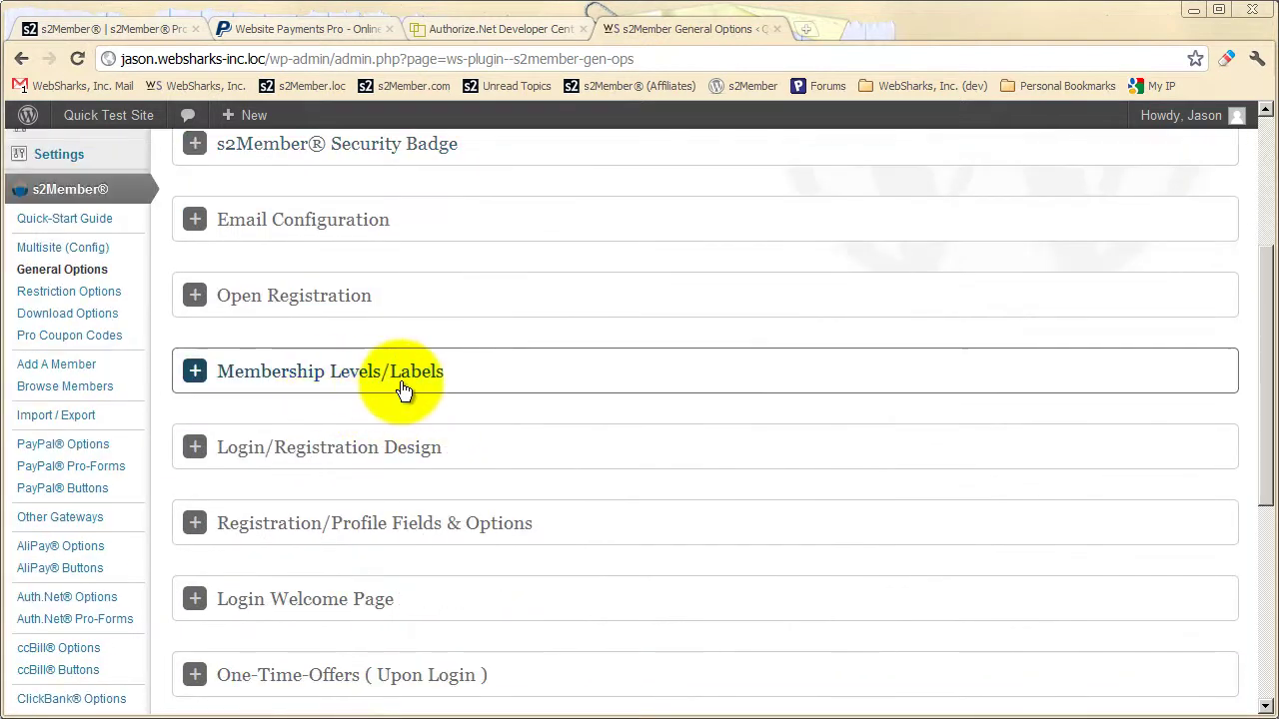
{"action": "left_click", "coordinate": [404, 390]}
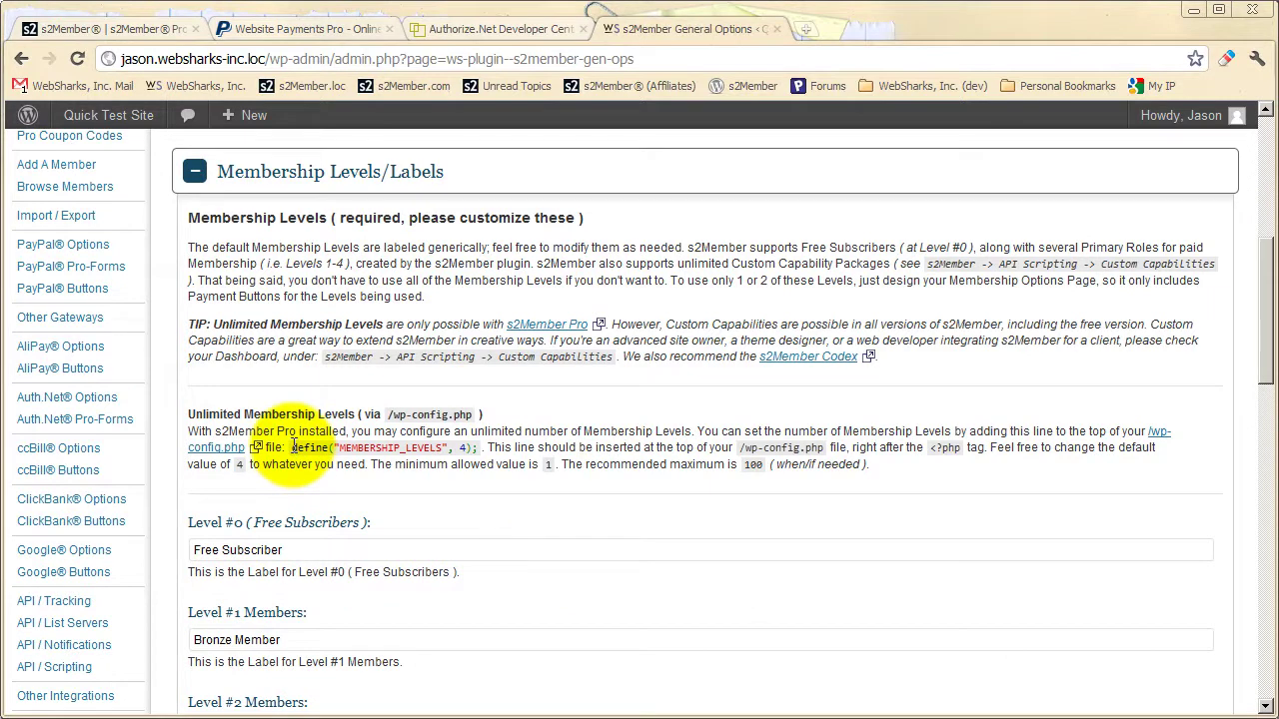
{"action": "left_click_drag", "start_coordinate": [291, 448], "coordinate": [479, 449]}
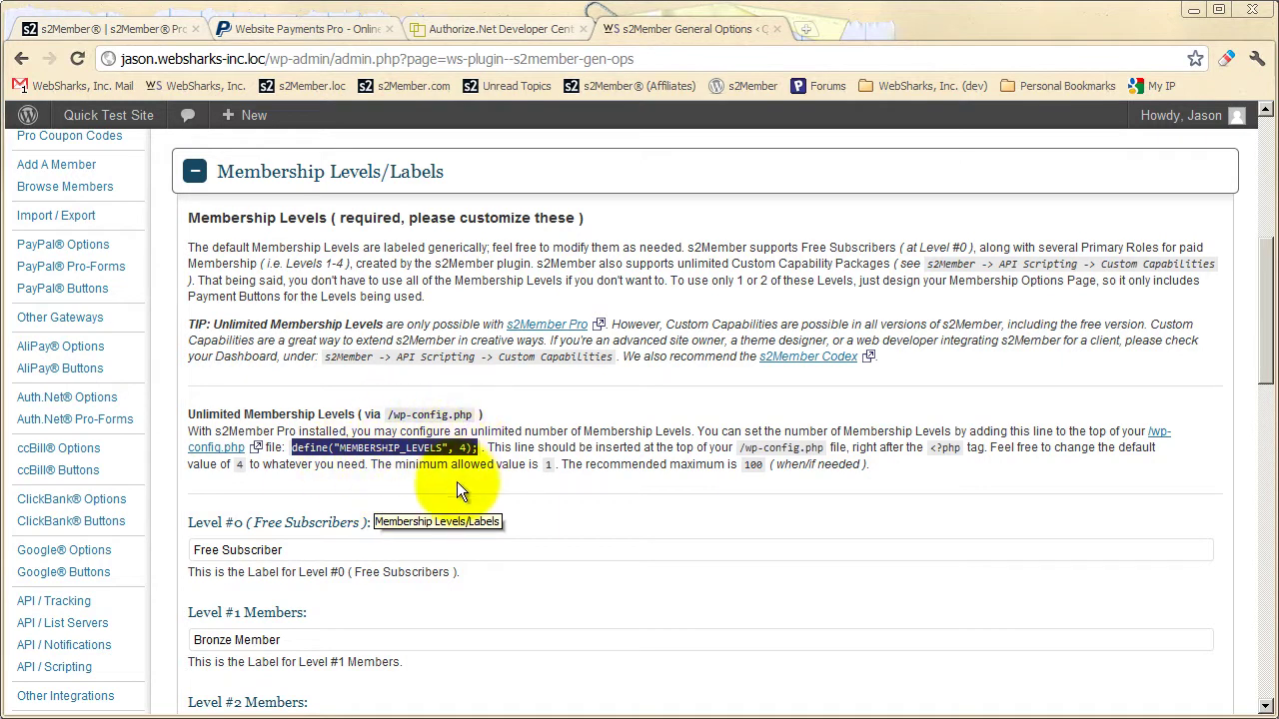
{"action": "left_click", "coordinate": [464, 447]}
{"action": "double_click", "coordinate": [464, 448]}
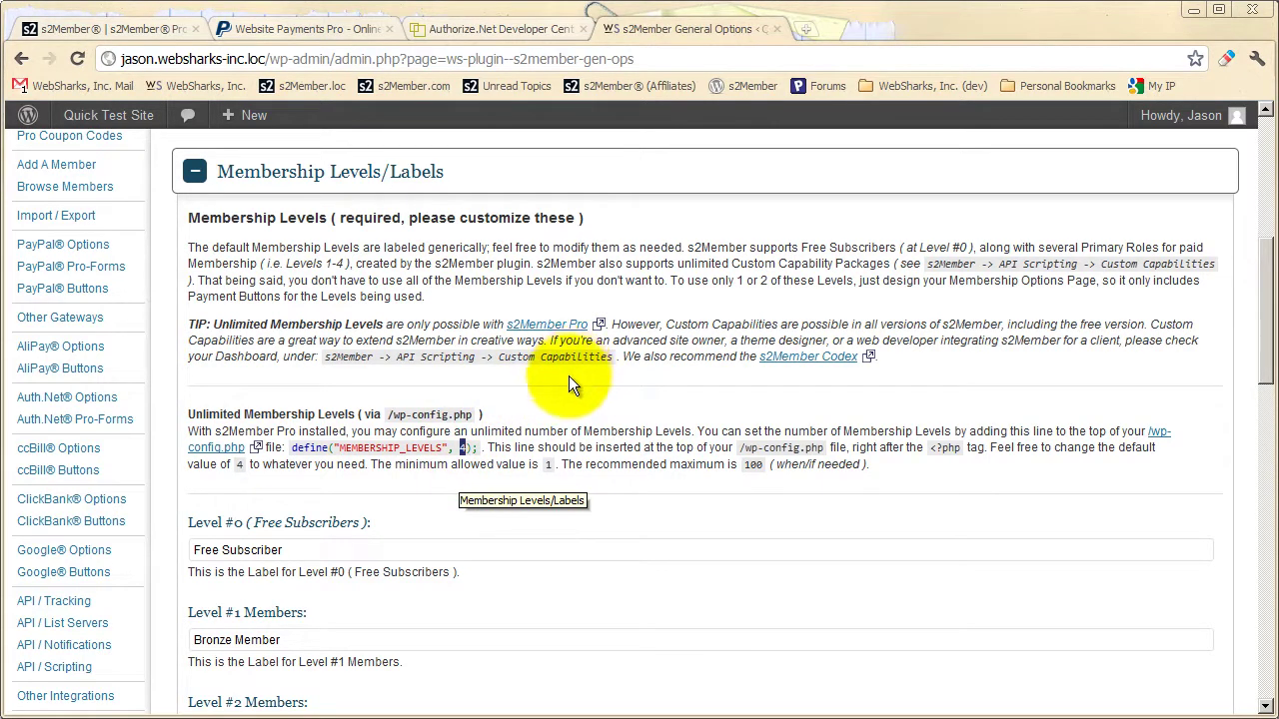
{"action": "left_click", "coordinate": [434, 483]}
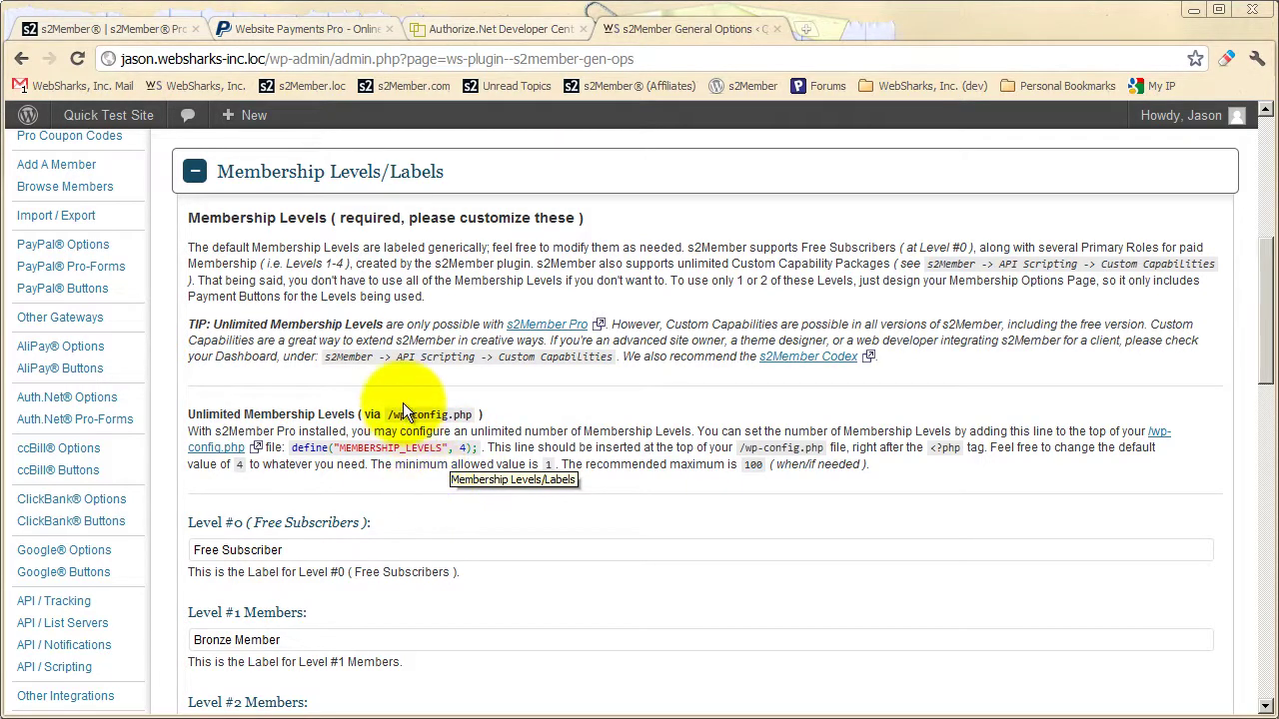
{"action": "left_click", "coordinate": [382, 172]}
{"action": "scroll", "coordinate": [443, 343], "scroll_direction": "down", "scroll_amount": 3}
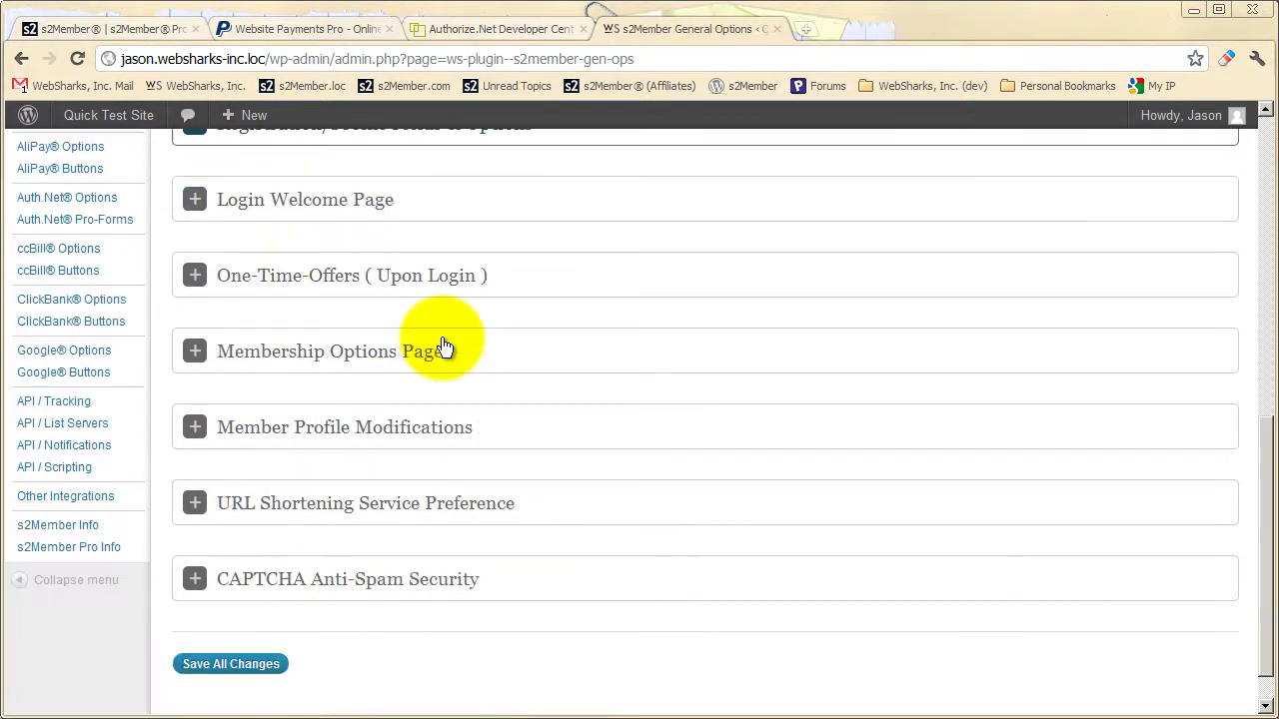
{"action": "left_click", "coordinate": [342, 289]}
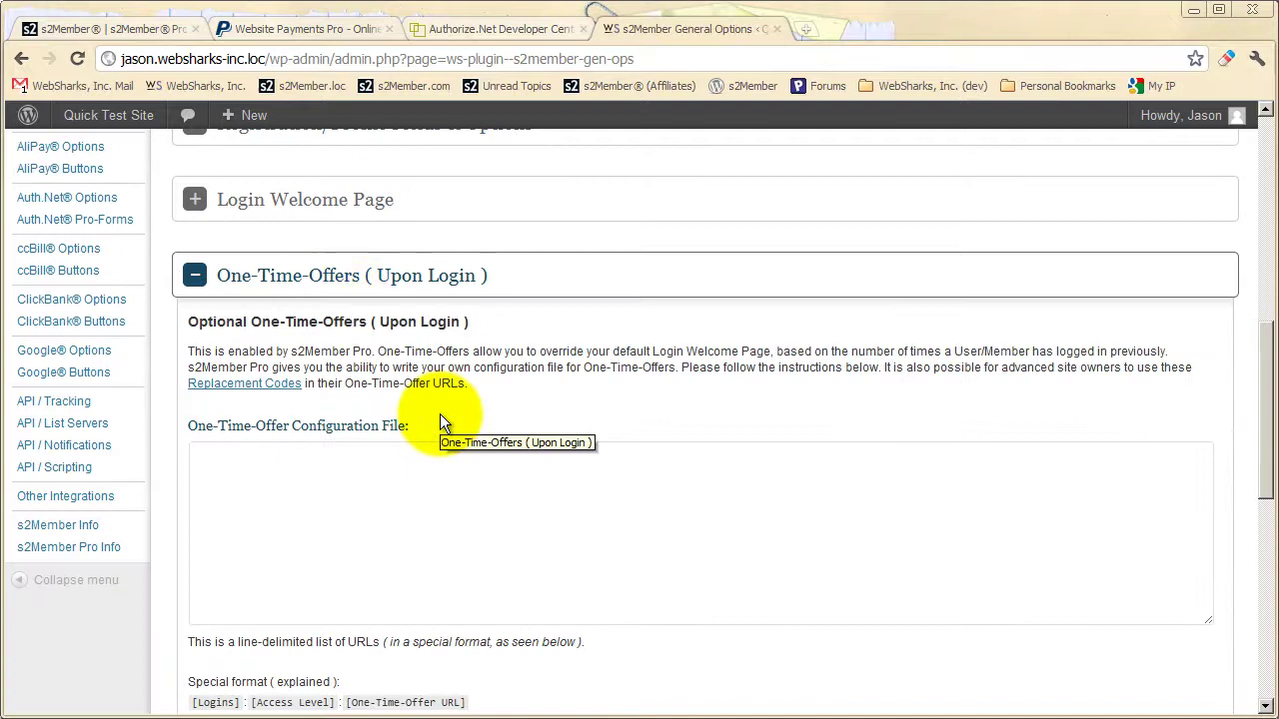
{"action": "scroll", "coordinate": [429, 427], "scroll_direction": "down", "scroll_amount": 3}
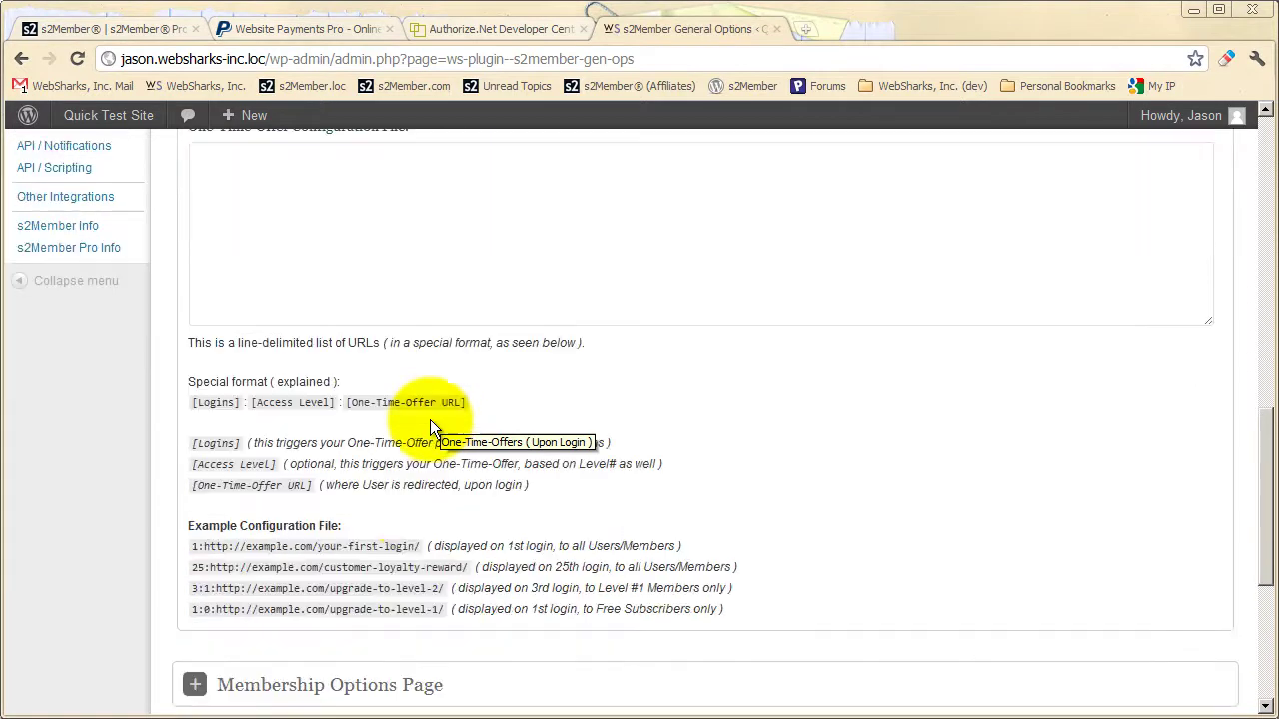
{"action": "left_click_drag", "start_coordinate": [421, 547], "coordinate": [190, 547]}
{"action": "right_click", "coordinate": [230, 552]}
{"action": "left_click", "coordinate": [240, 557]}
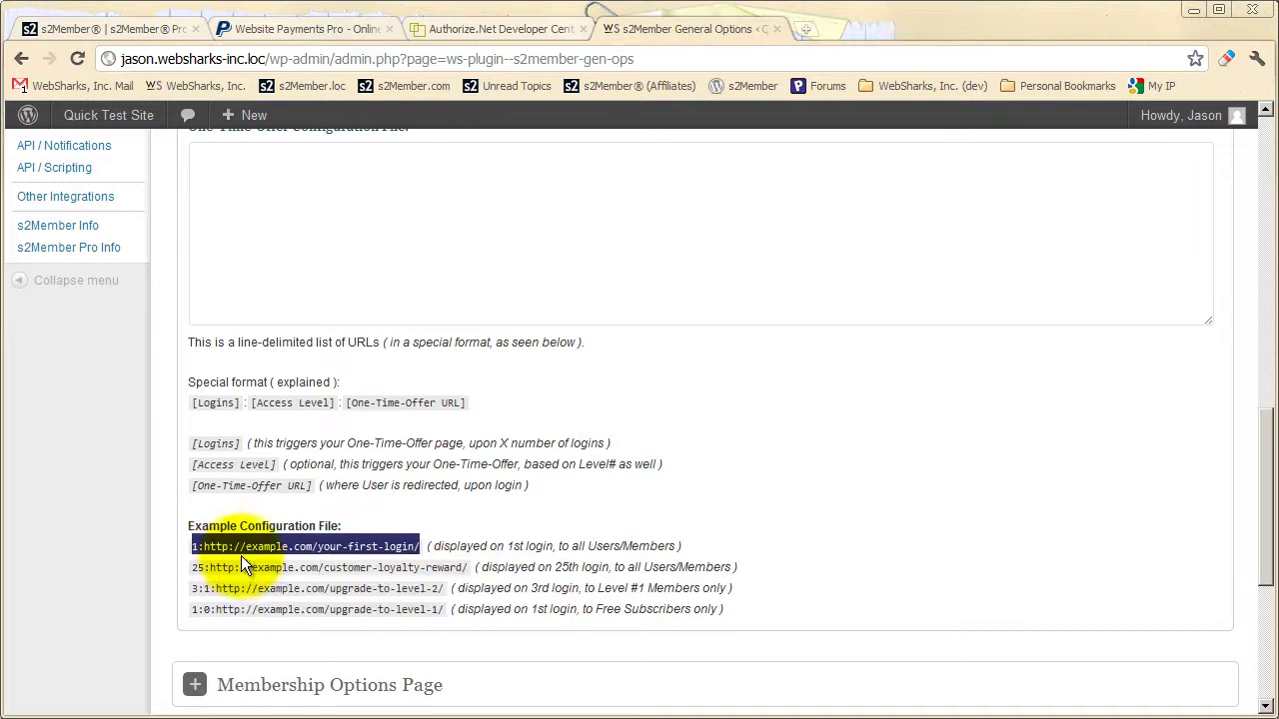
Paste that line into the One-Time-Offer configuration field and collapse the section
{"action": "scroll", "coordinate": [241, 552], "scroll_direction": "up", "scroll_amount": 2}
{"action": "left_click", "coordinate": [250, 399]}
{"action": "right_click", "coordinate": [250, 398]}
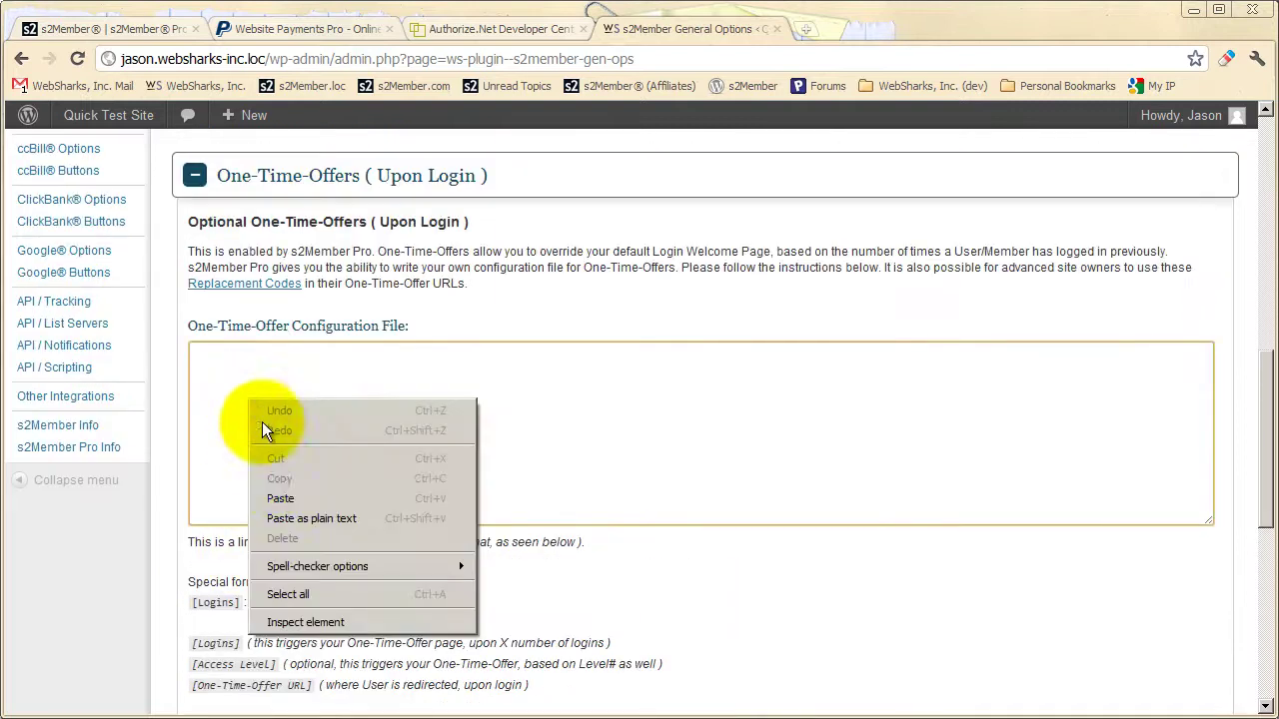
{"action": "left_click", "coordinate": [275, 492]}
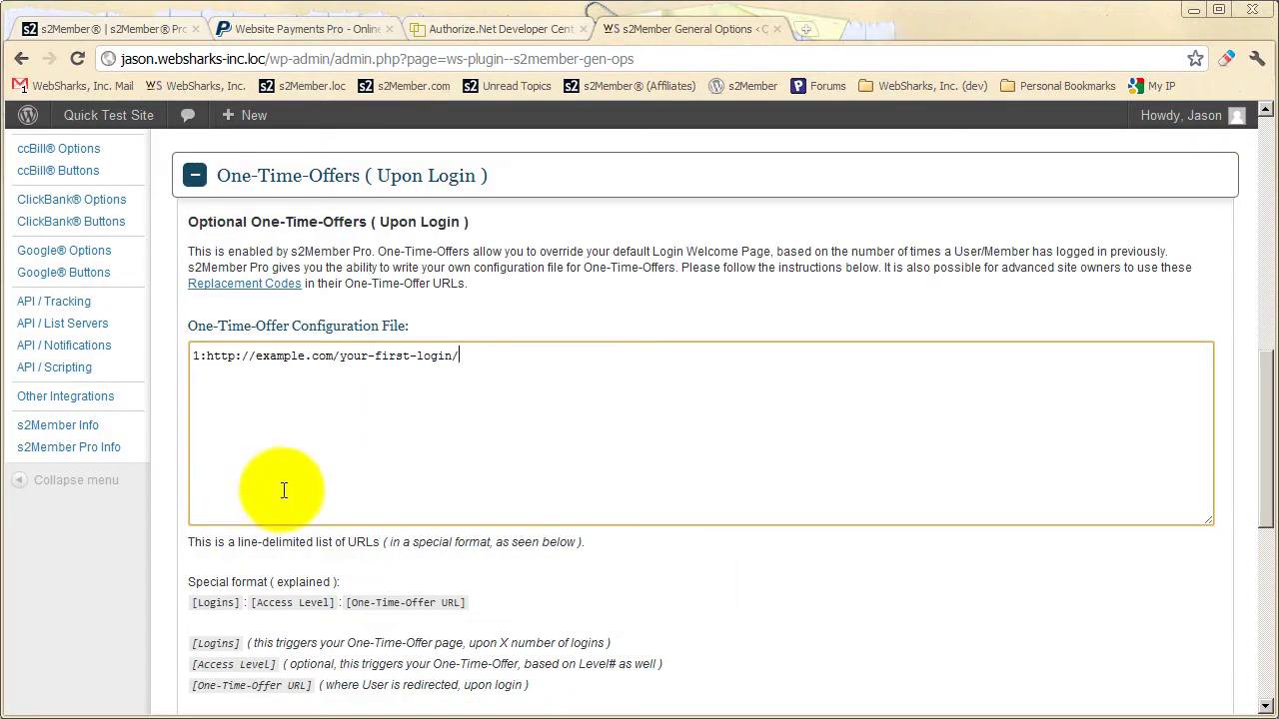
{"action": "double_click", "coordinate": [195, 358]}
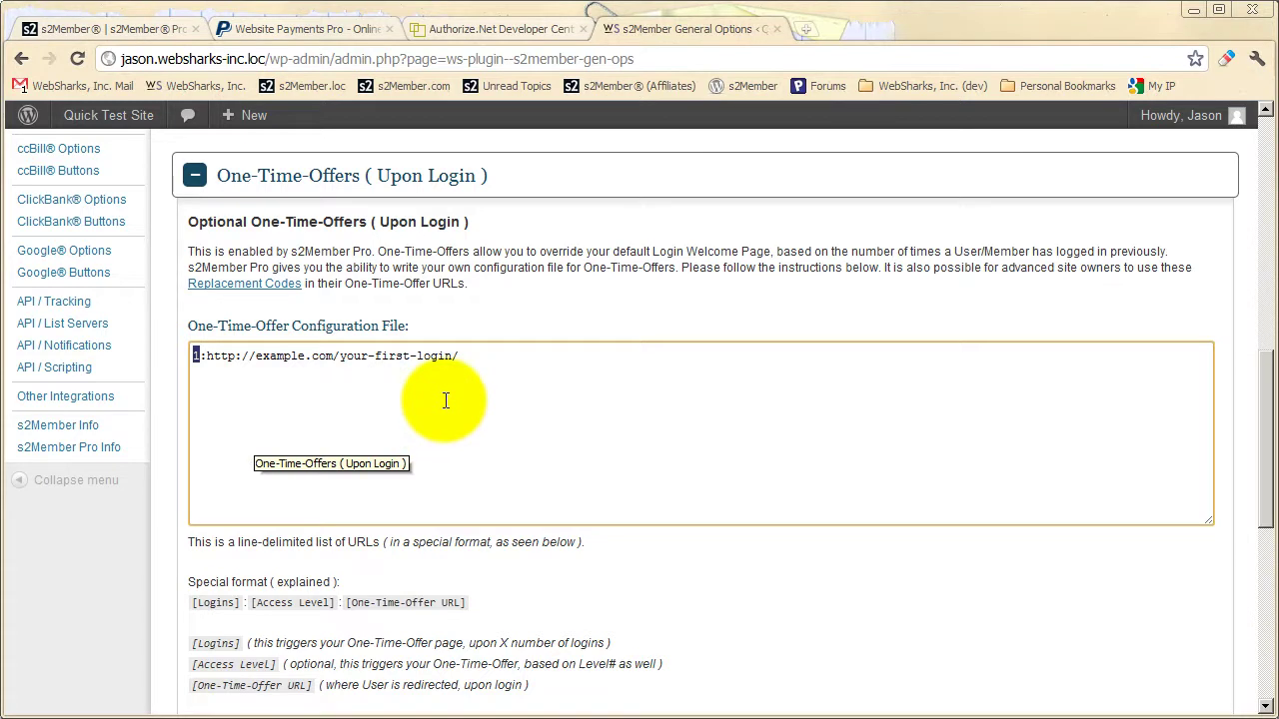
{"action": "left_click_drag", "start_coordinate": [461, 355], "coordinate": [207, 358]}
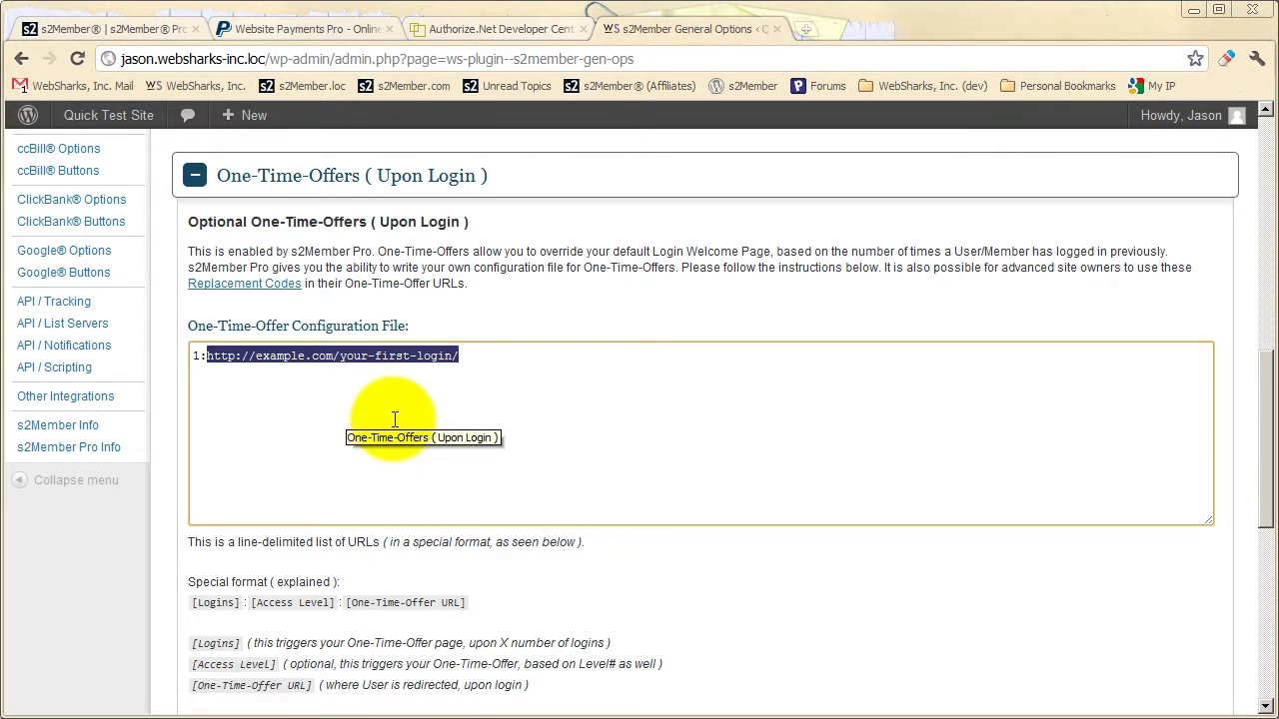
{"action": "left_click", "coordinate": [385, 200]}
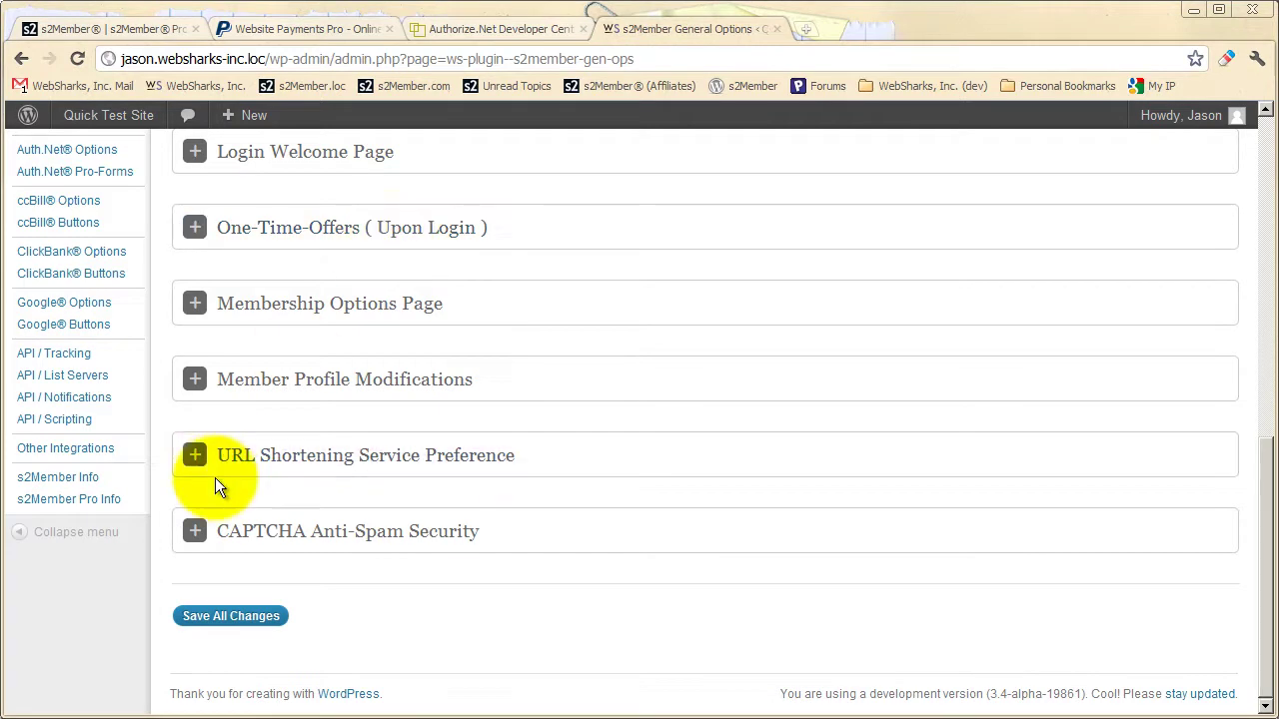
{"action": "scroll", "coordinate": [213, 484], "scroll_direction": "up", "scroll_amount": 3}
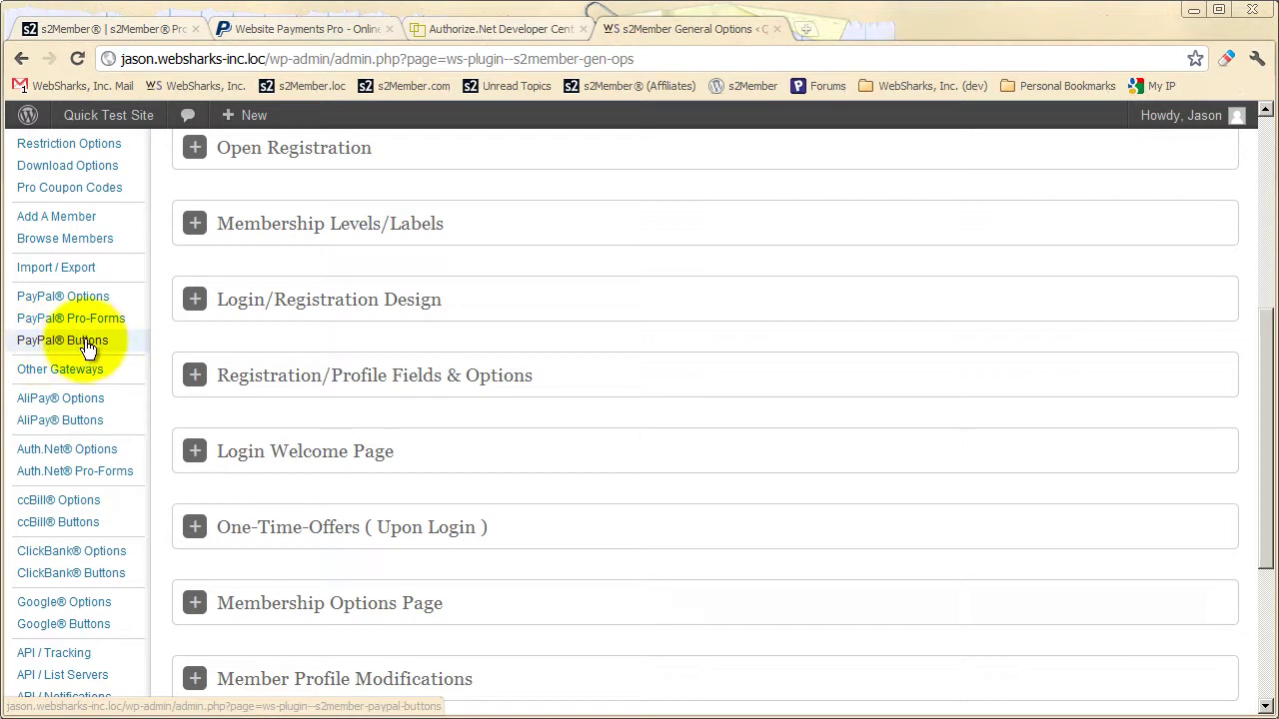
On the PayPal® Buttons page, review the Shortcode Attributes (Explained) list, then collapse it
{"action": "left_click", "coordinate": [90, 345]}
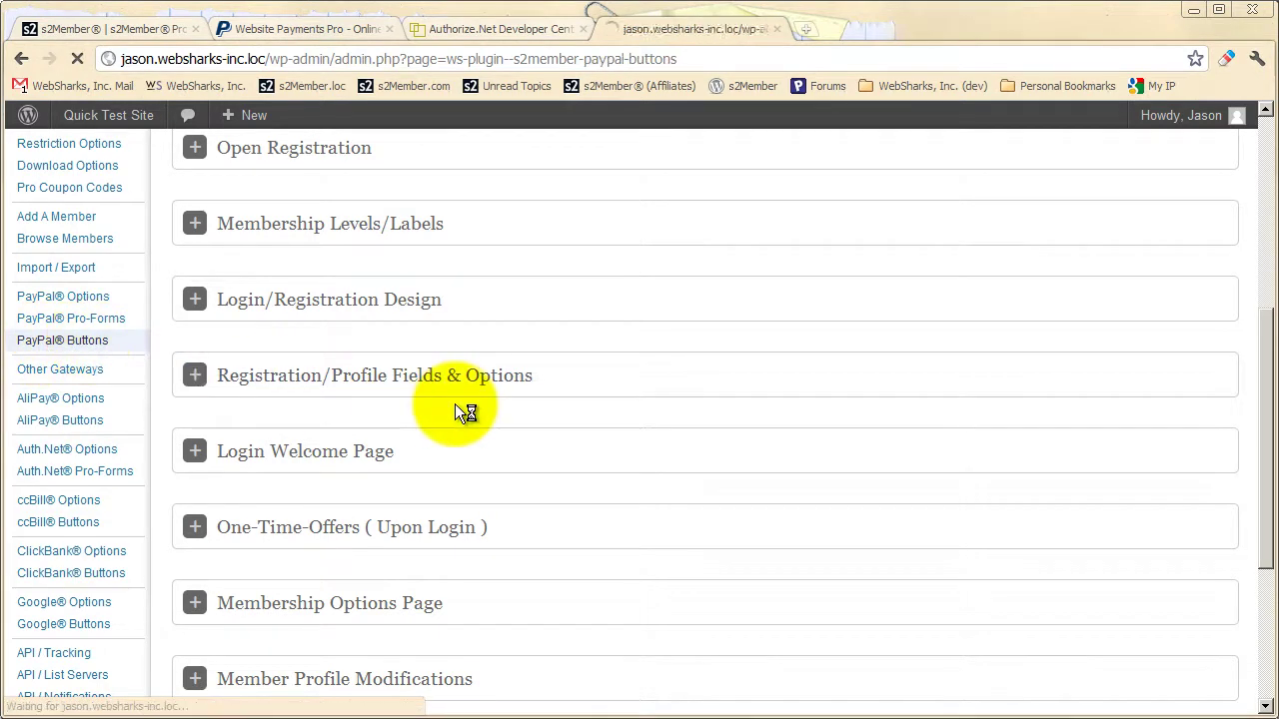
{"action": "scroll", "coordinate": [444, 407], "scroll_direction": "down", "scroll_amount": 5}
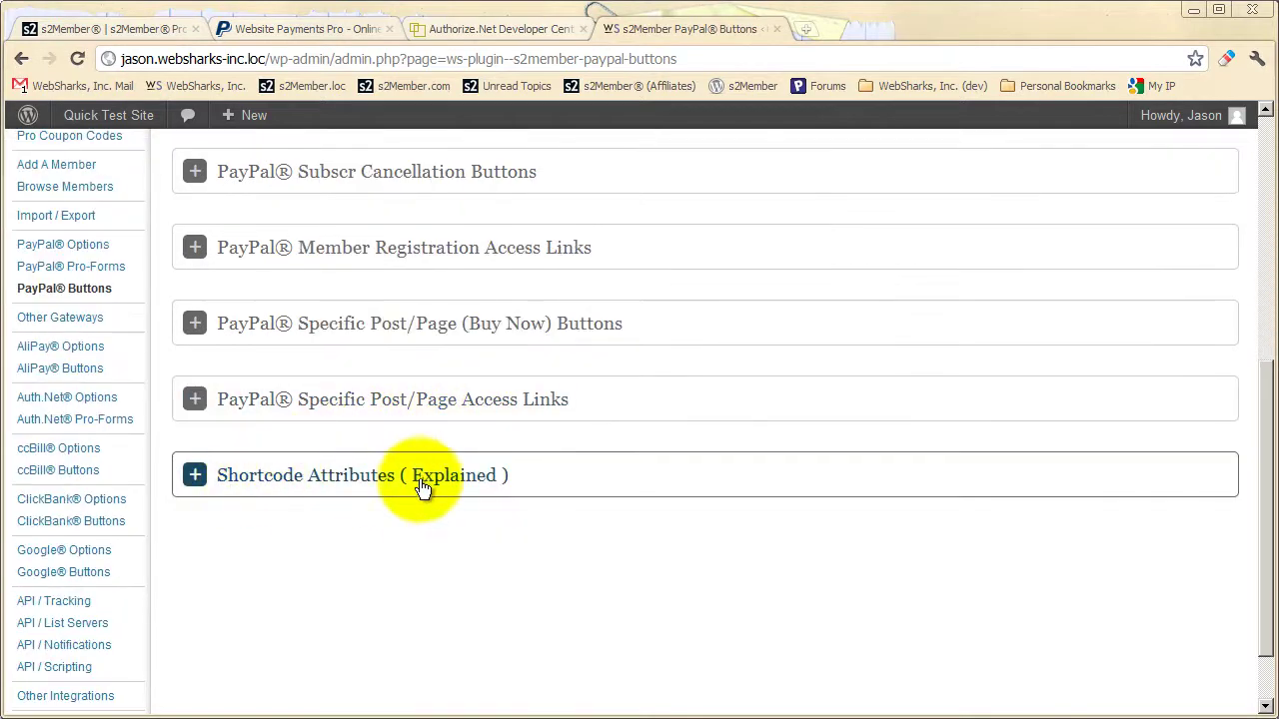
{"action": "left_click", "coordinate": [450, 477]}
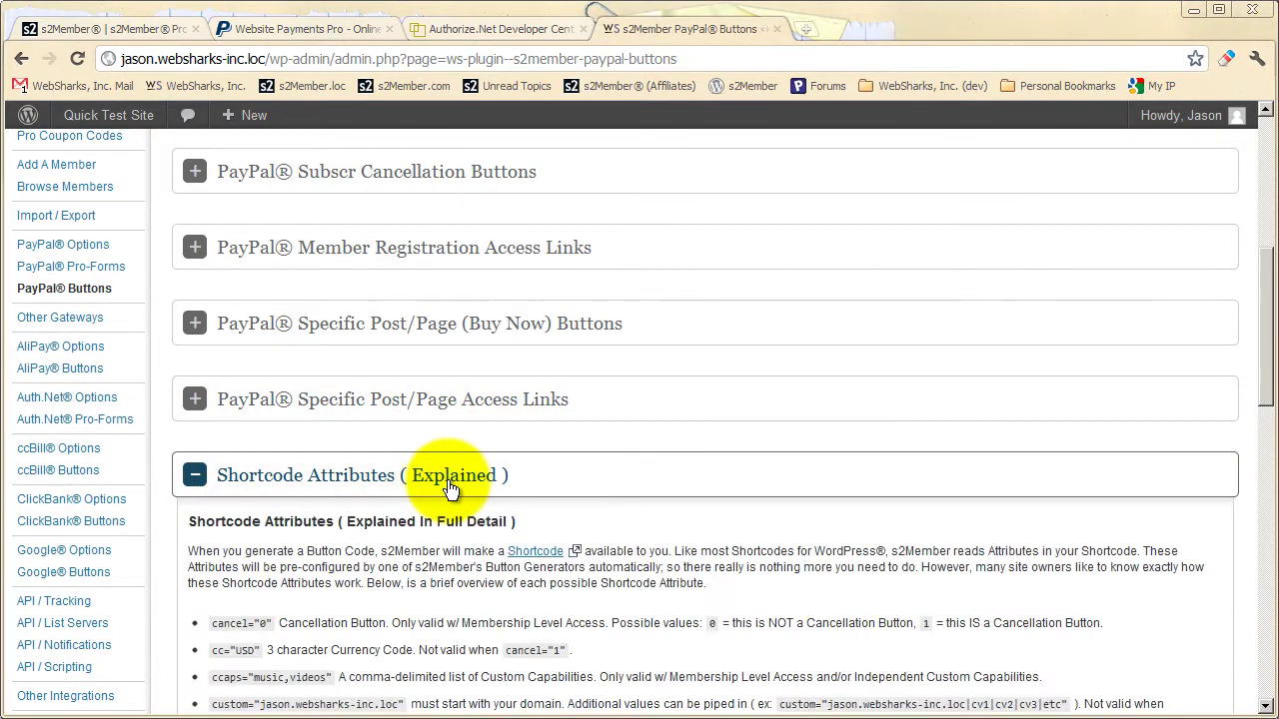
{"action": "scroll", "coordinate": [444, 486], "scroll_direction": "down", "scroll_amount": 10}
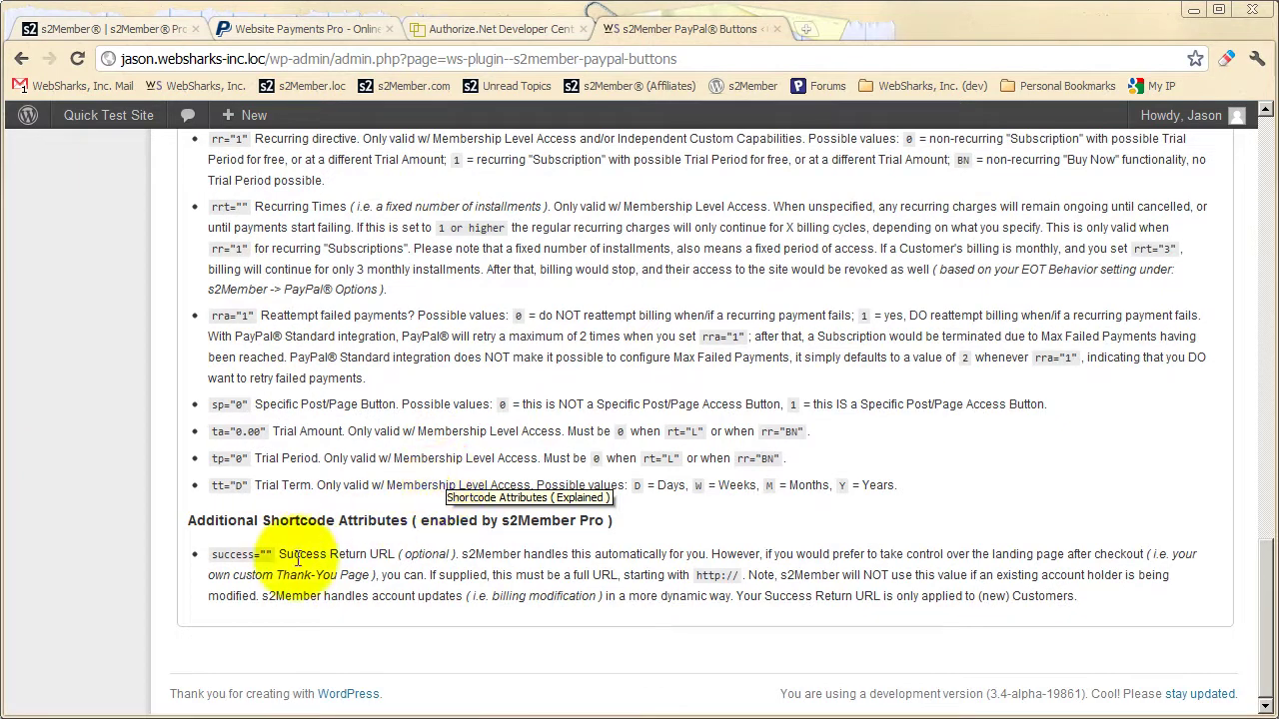
{"action": "left_click_drag", "start_coordinate": [270, 554], "coordinate": [205, 555]}
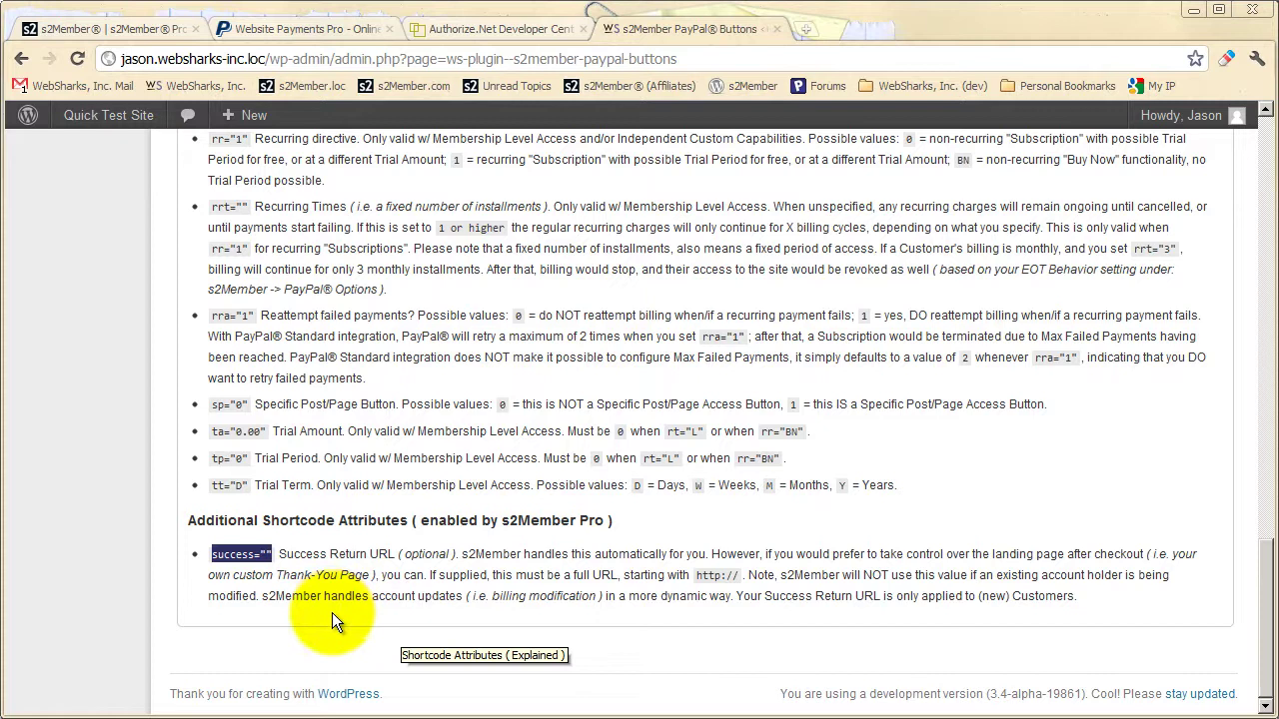
{"action": "scroll", "coordinate": [329, 620], "scroll_direction": "up", "scroll_amount": 15}
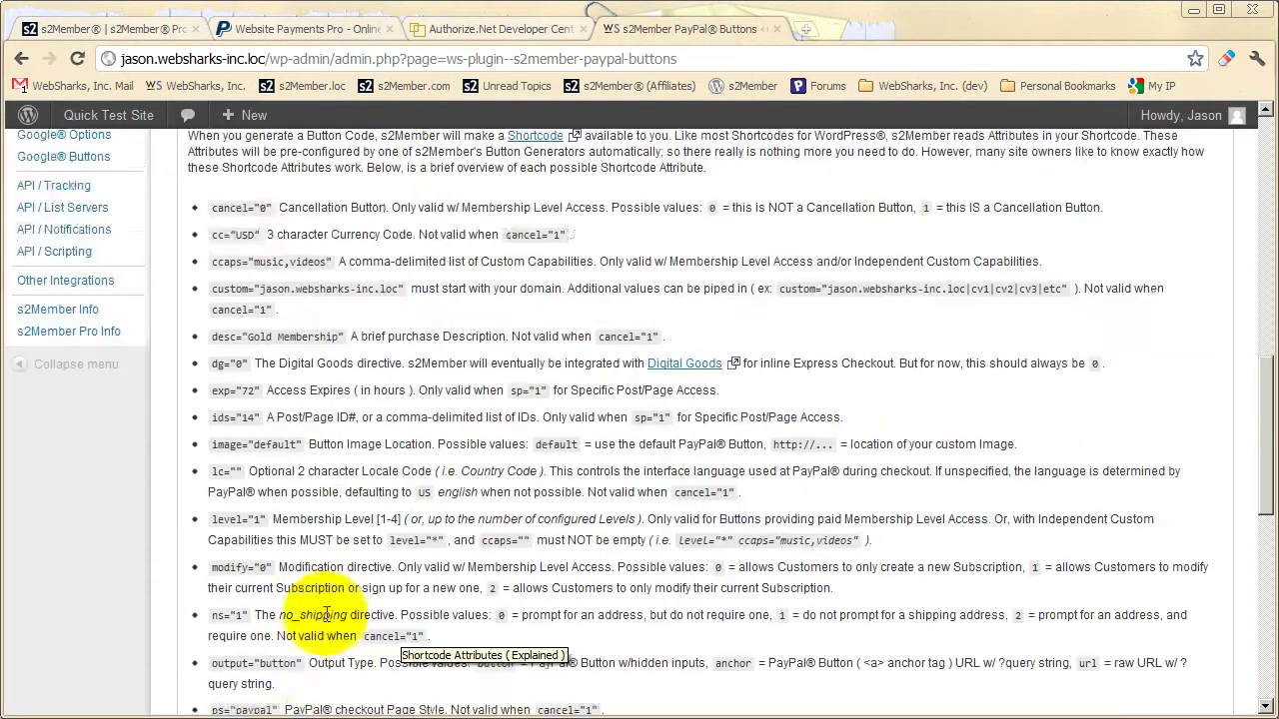
{"action": "left_click", "coordinate": [296, 379]}
{"action": "scroll", "coordinate": [286, 385], "scroll_direction": "up", "scroll_amount": 10}
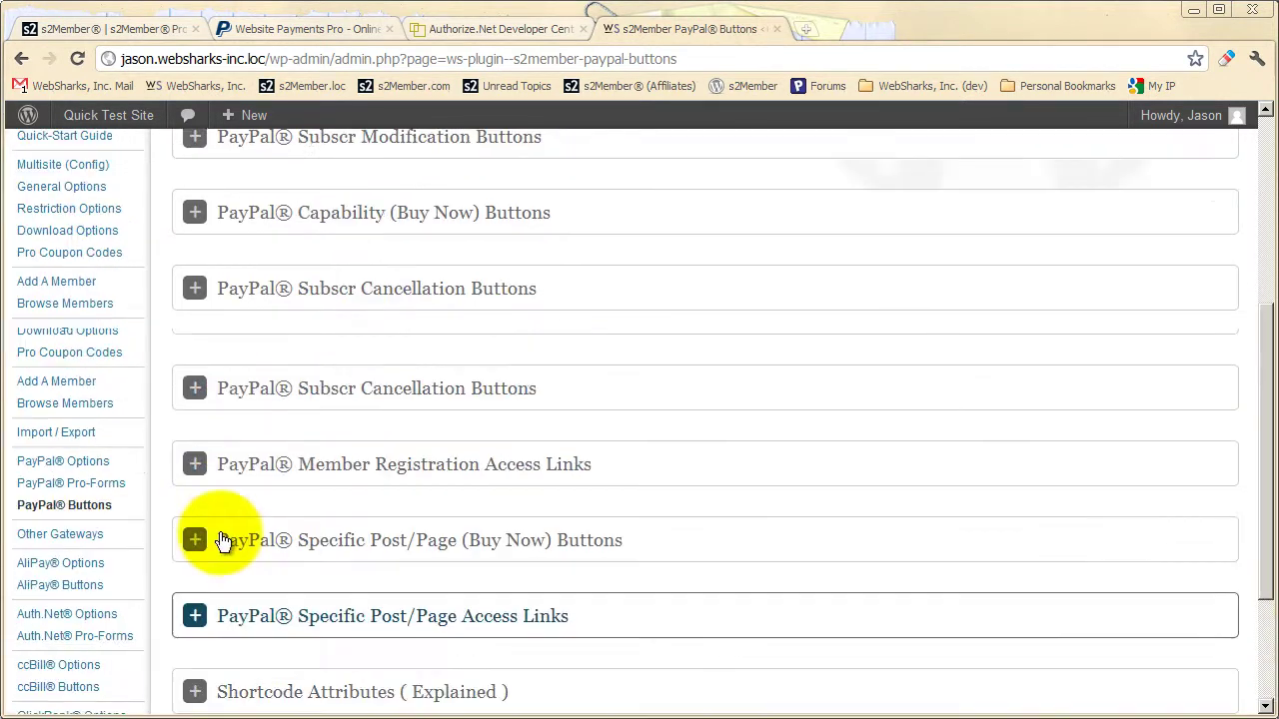
Place the s2Member Pro Login Widget in the Main Sidebar and show its settings
{"action": "mouse_move", "coordinate": [63, 340]}
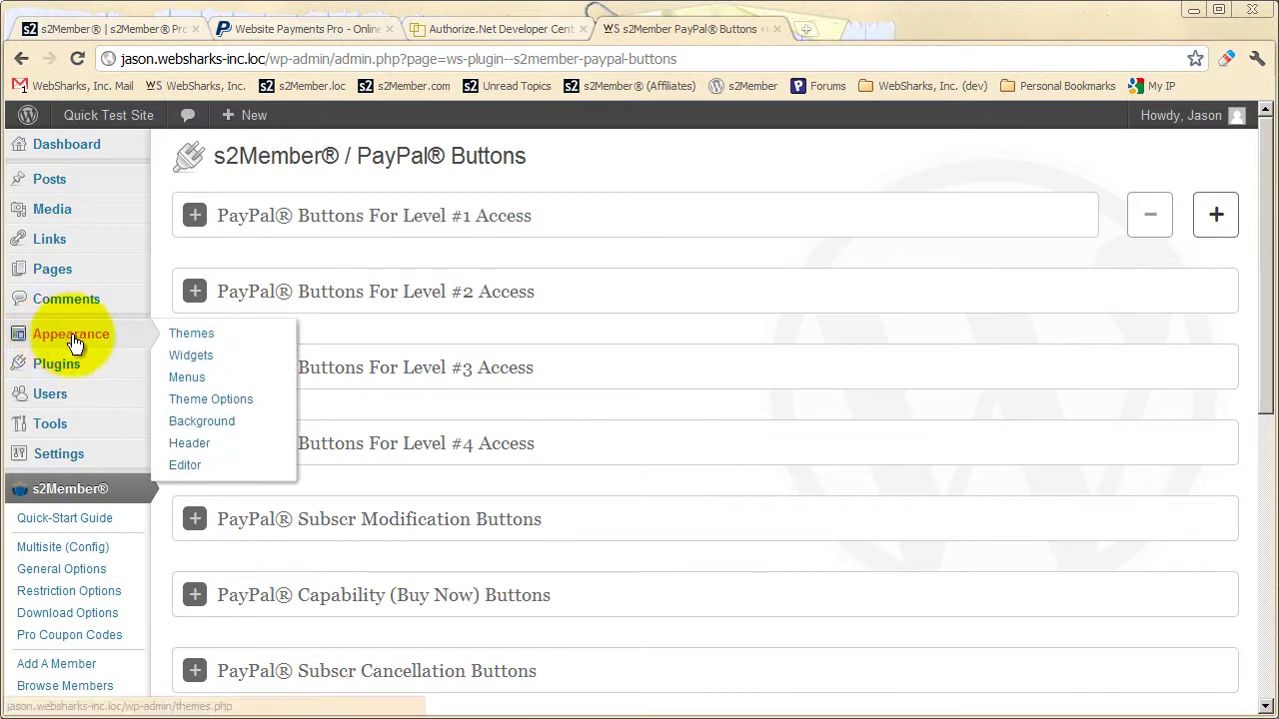
{"action": "left_click", "coordinate": [189, 356]}
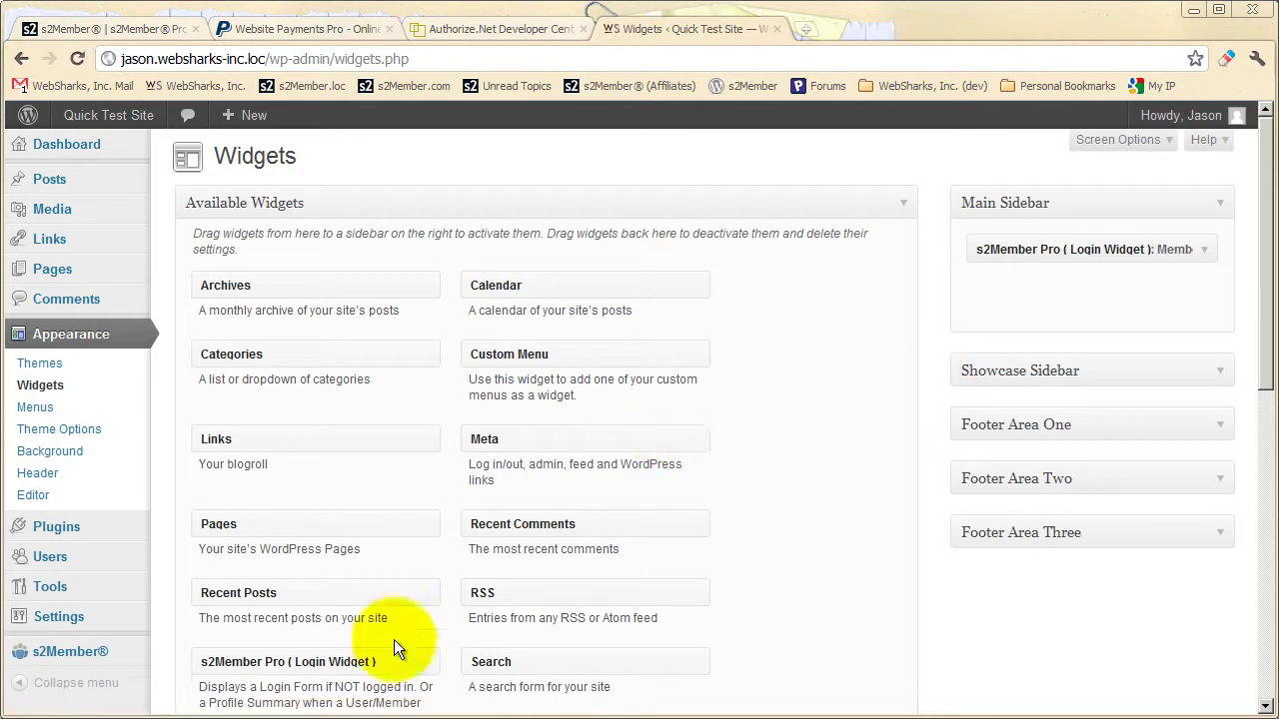
{"action": "left_click_drag", "start_coordinate": [347, 661], "coordinate": [779, 390]}
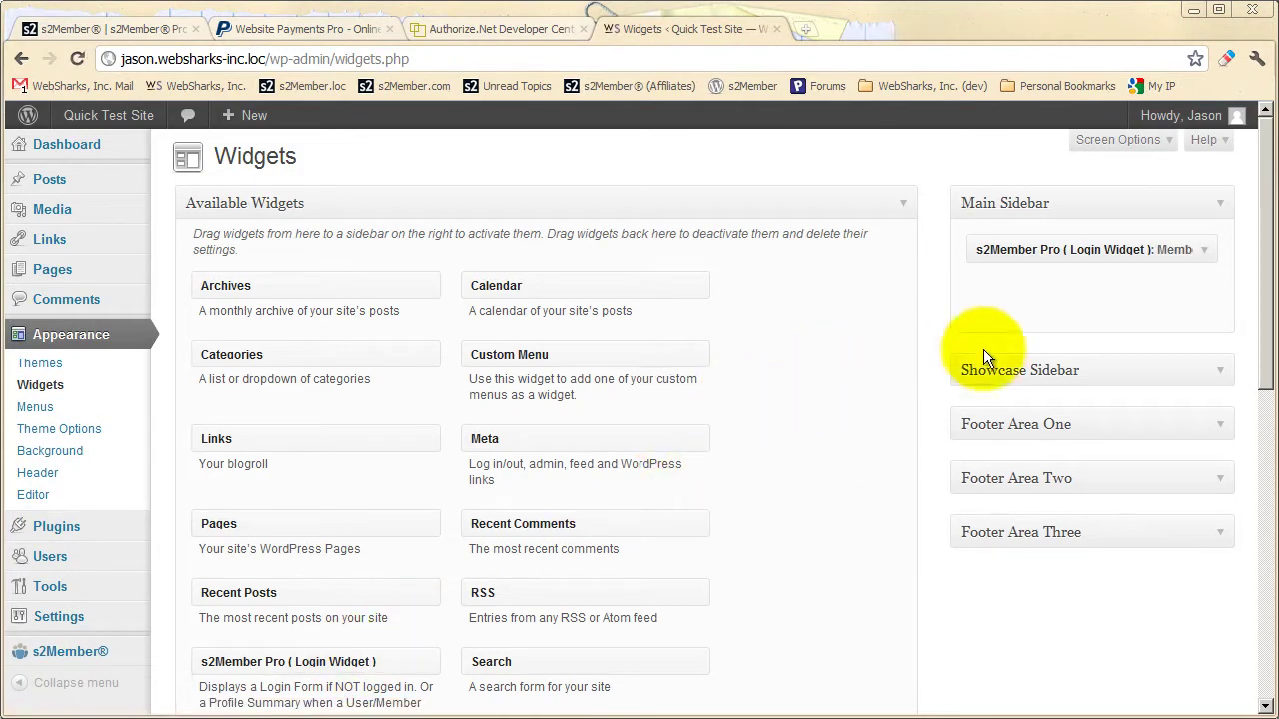
{"action": "left_click", "coordinate": [1204, 251]}
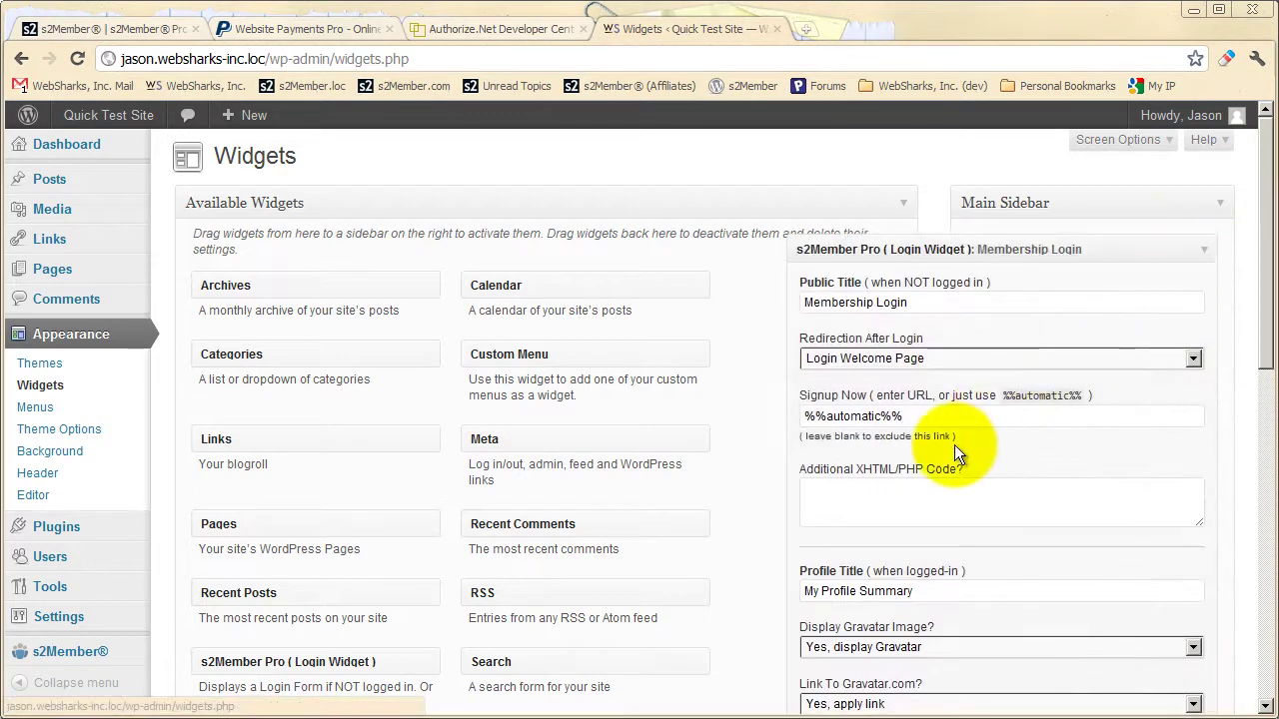
{"action": "scroll", "coordinate": [960, 445], "scroll_direction": "down", "scroll_amount": 1}
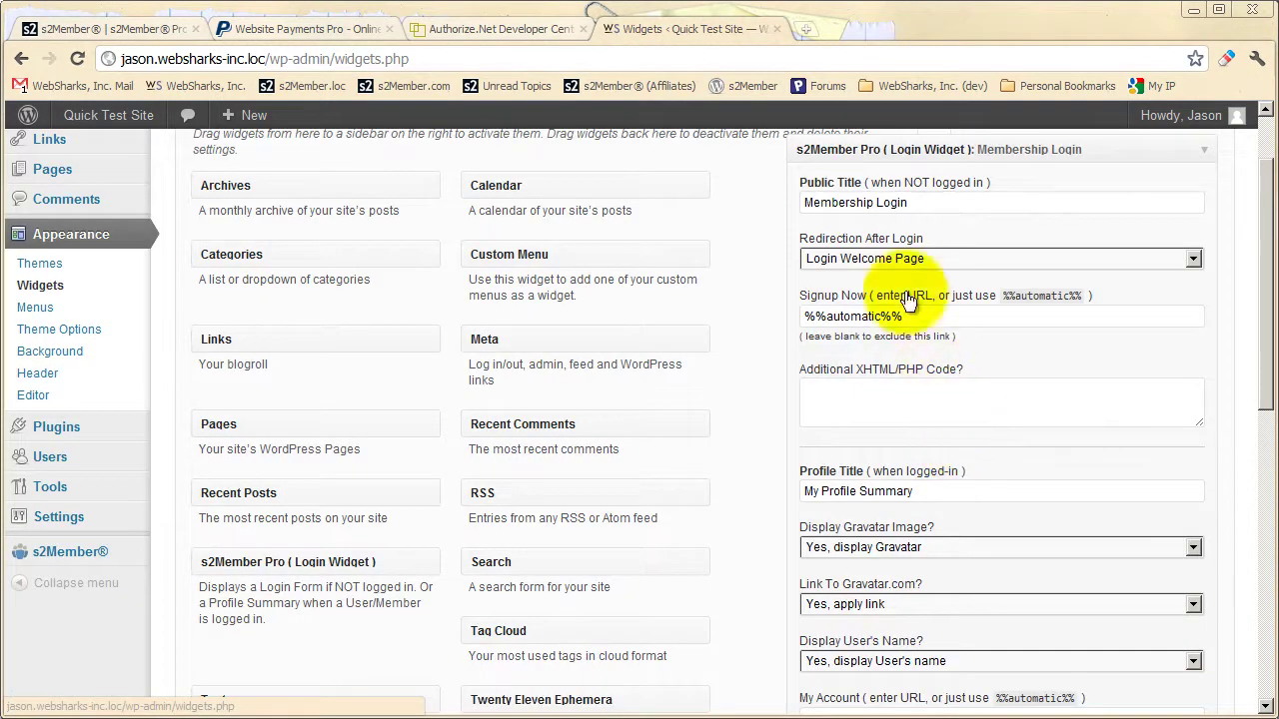
Set the Login Widget's Redirection After Login to Previous page, then collapse its settings
{"action": "left_click", "coordinate": [924, 204]}
{"action": "left_click", "coordinate": [939, 225]}
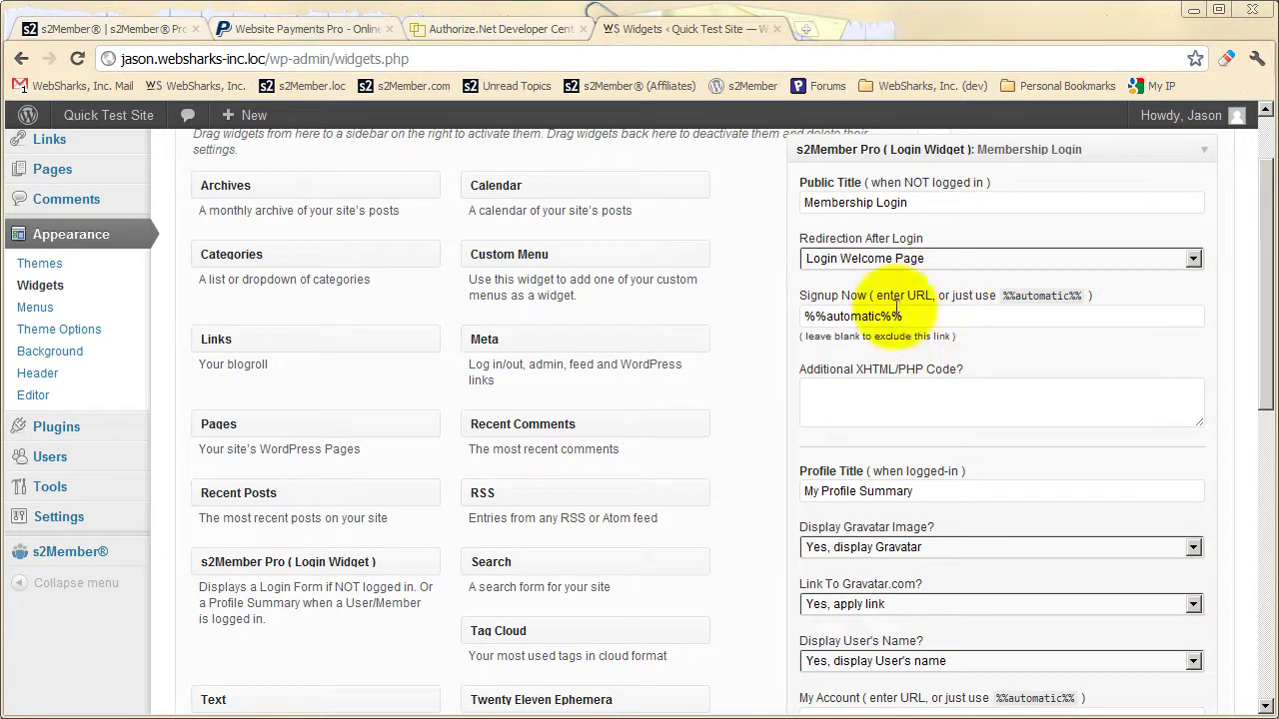
{"action": "left_click", "coordinate": [868, 260]}
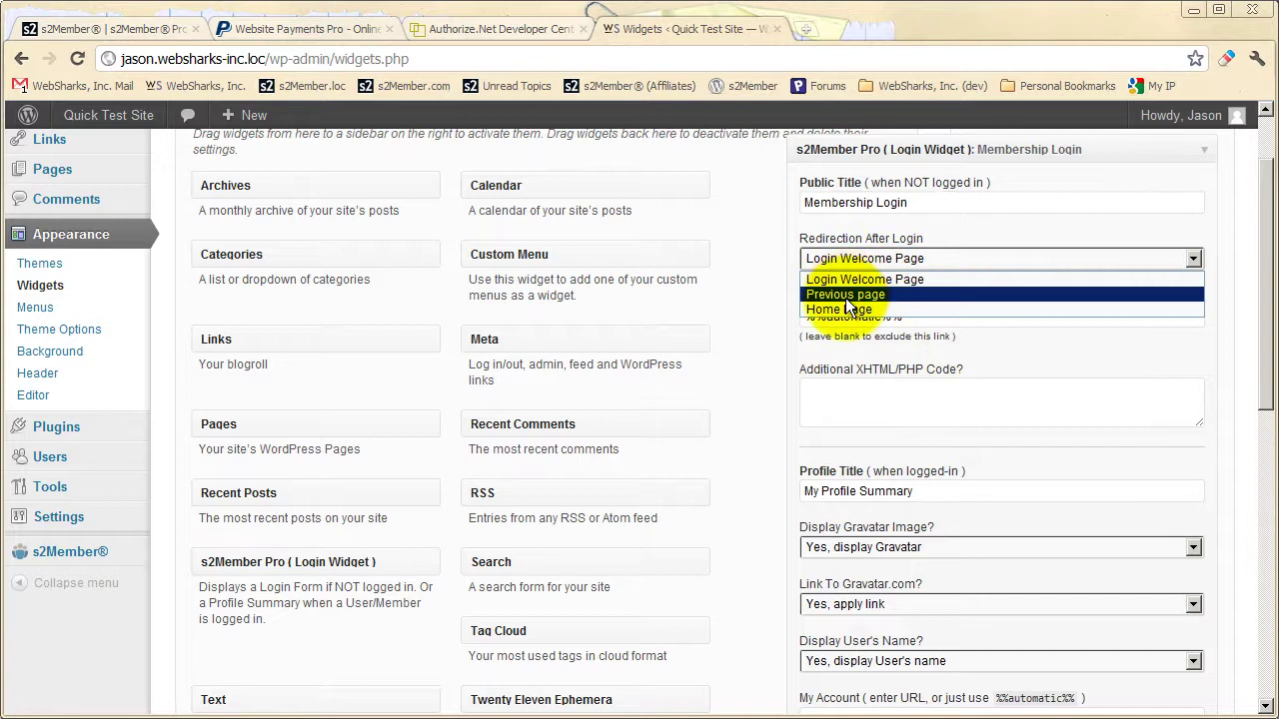
{"action": "left_click", "coordinate": [846, 296]}
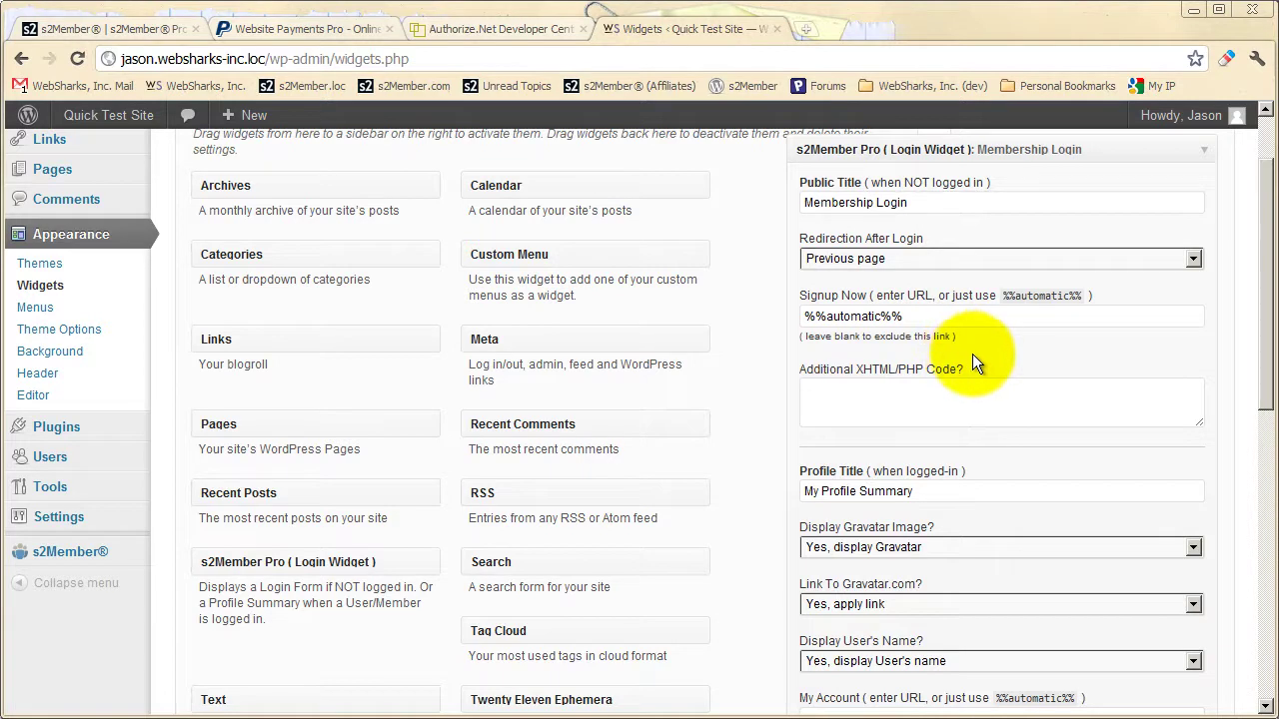
{"action": "scroll", "coordinate": [973, 354], "scroll_direction": "down", "scroll_amount": 3}
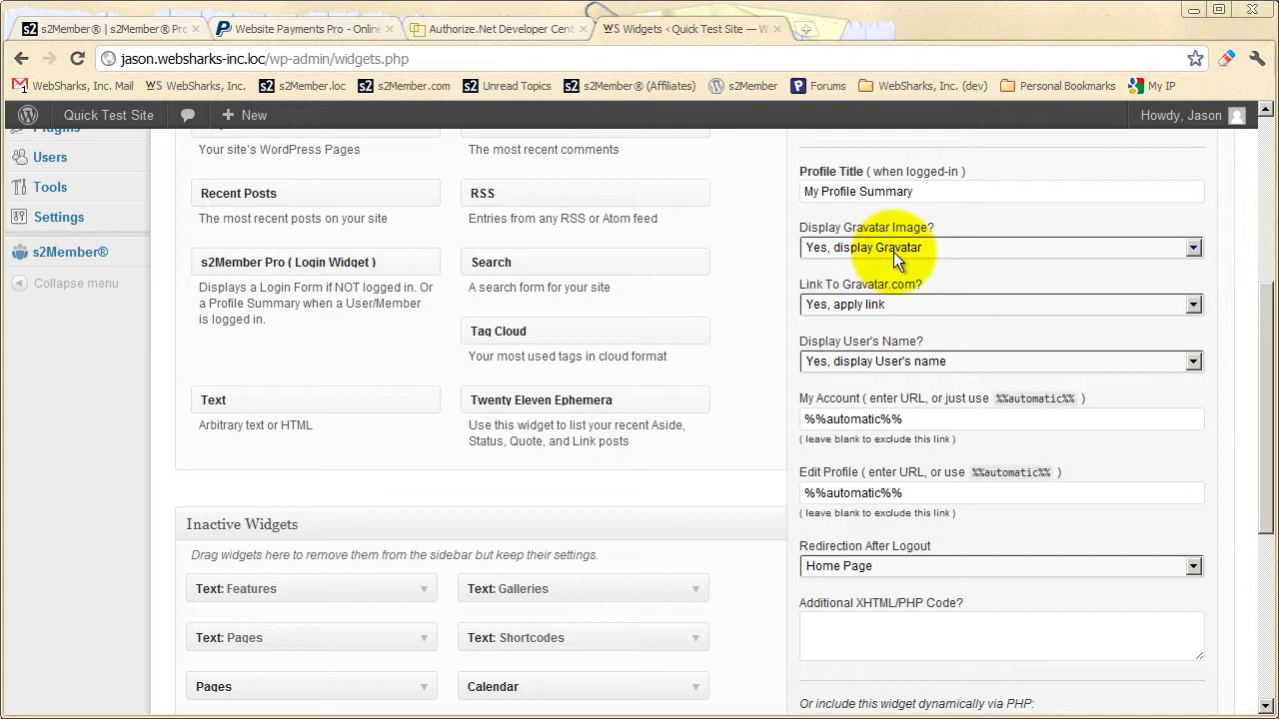
{"action": "scroll", "coordinate": [984, 478], "scroll_direction": "down", "scroll_amount": 2}
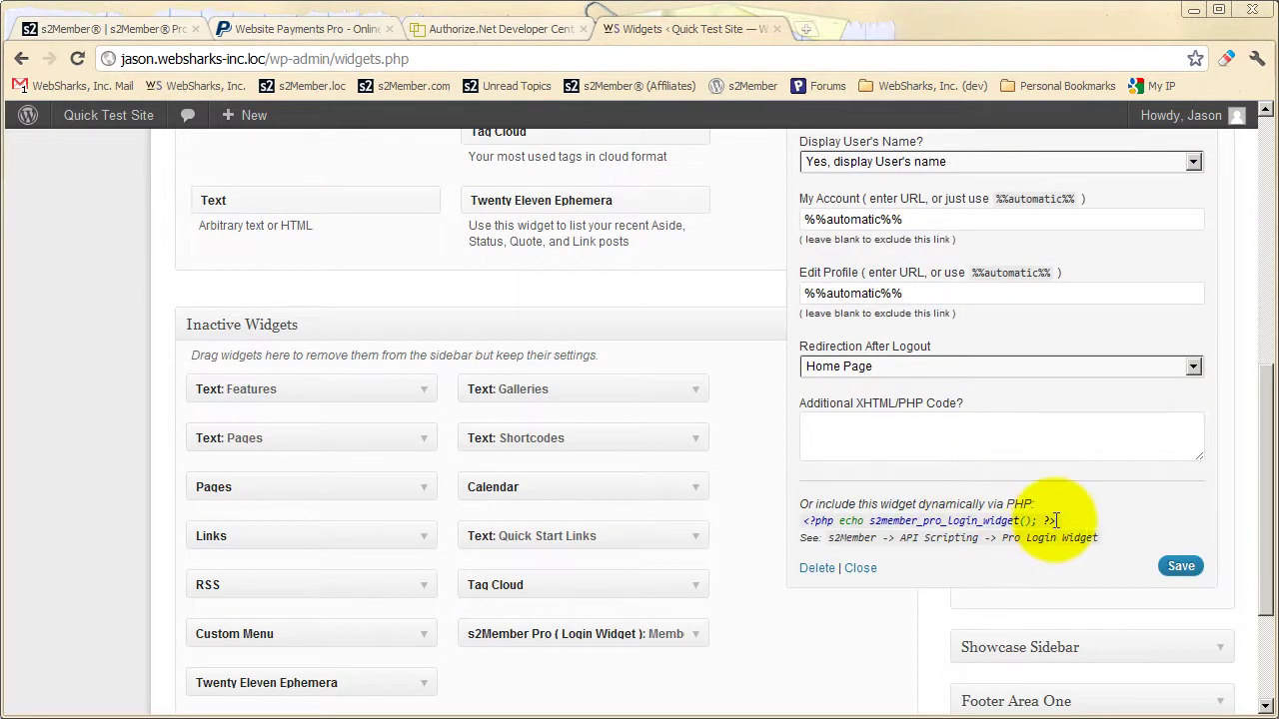
{"action": "left_click_drag", "start_coordinate": [1052, 521], "coordinate": [806, 519]}
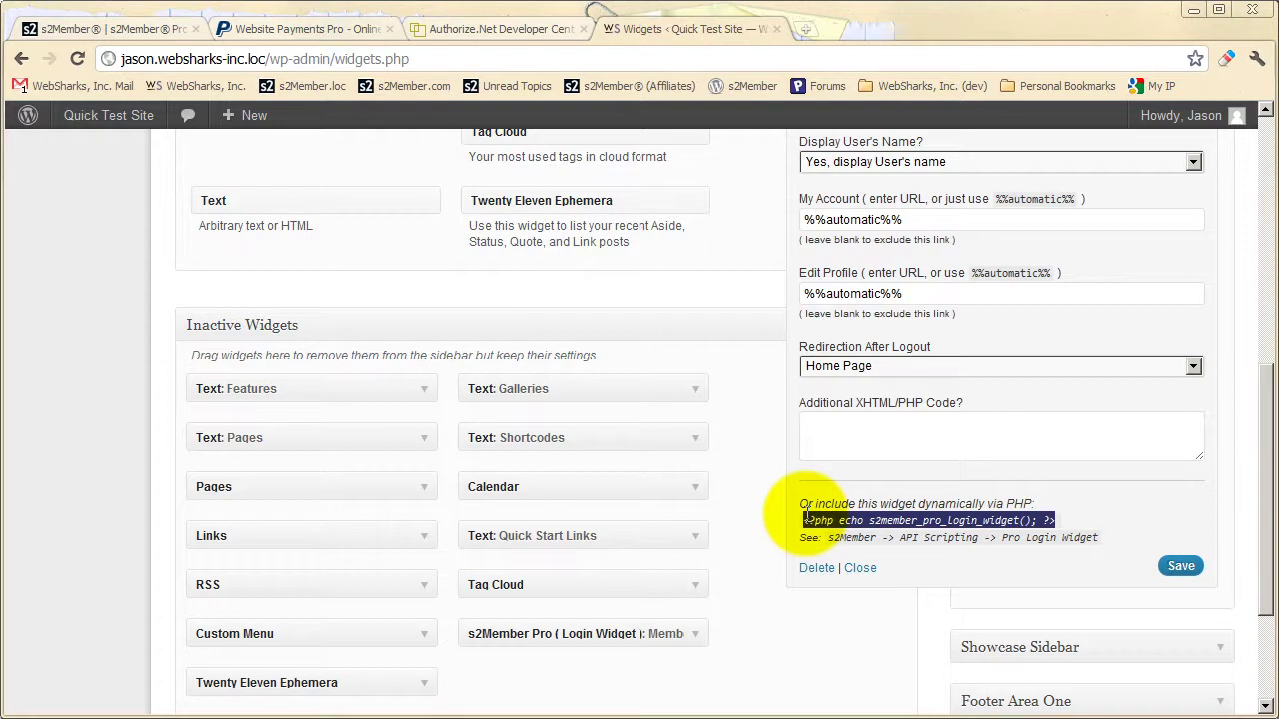
{"action": "left_click", "coordinate": [990, 548]}
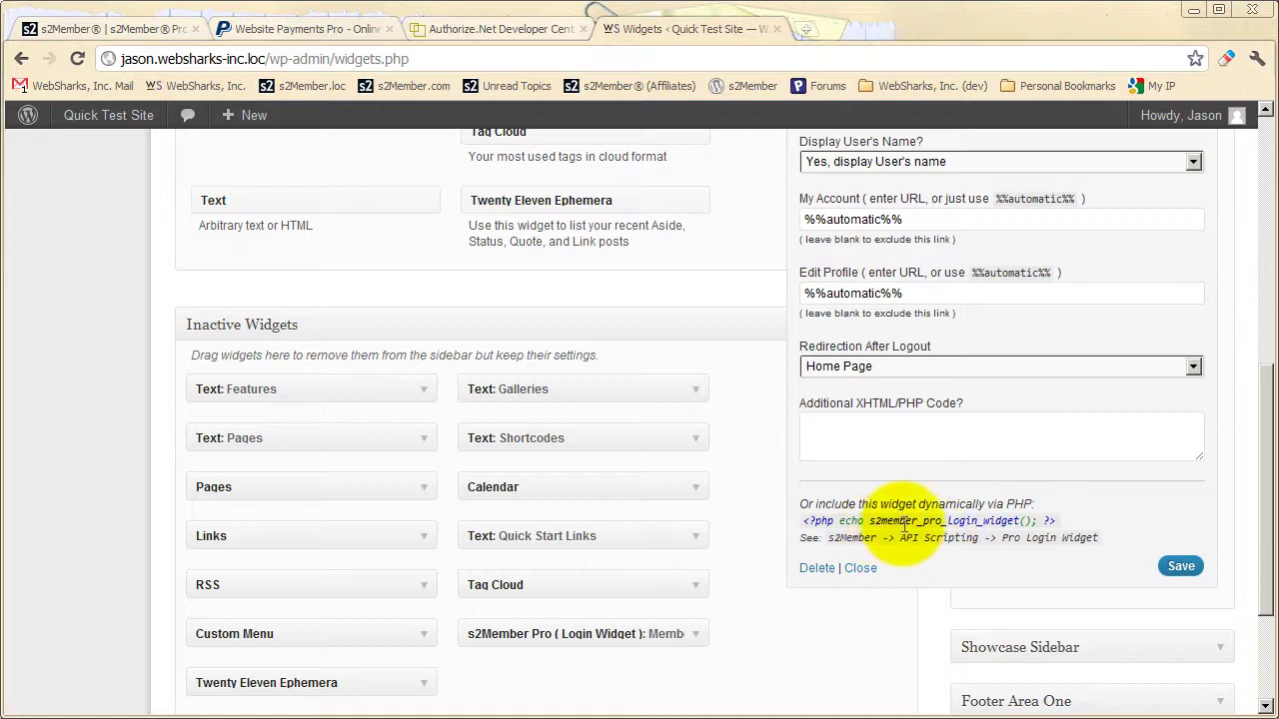
{"action": "scroll", "coordinate": [999, 549], "scroll_direction": "up", "scroll_amount": 4}
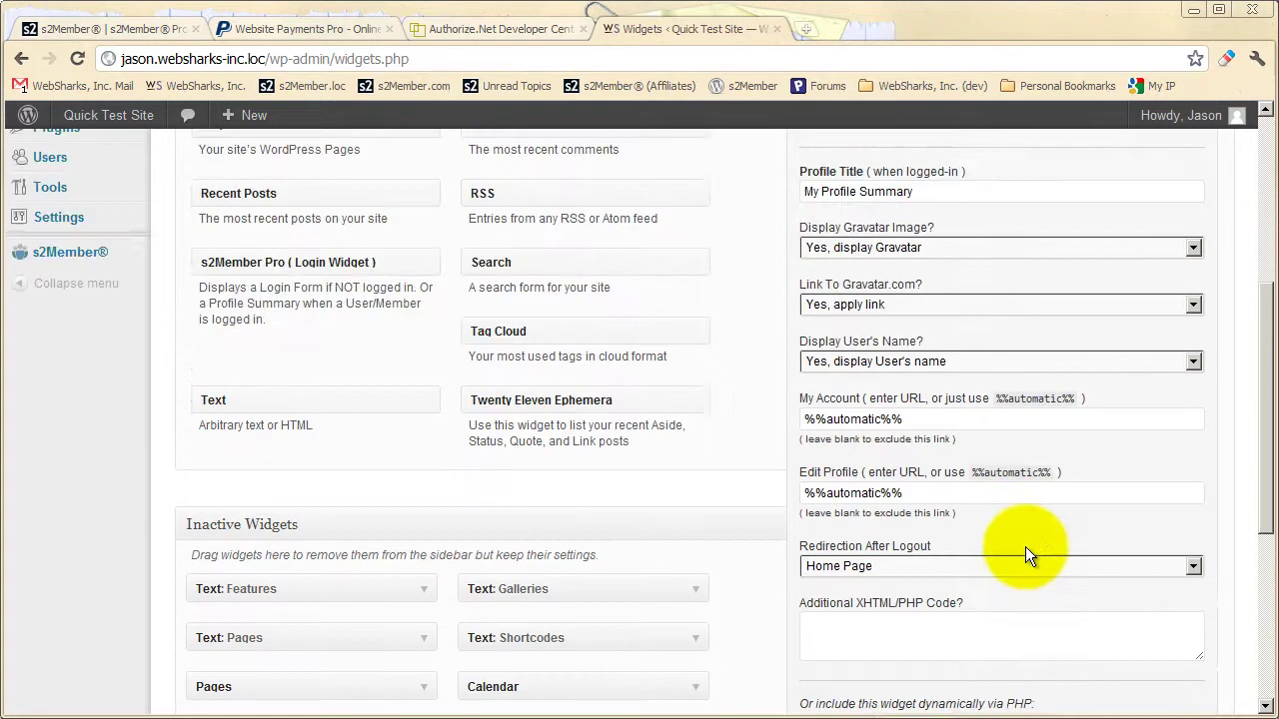
{"action": "scroll", "coordinate": [1039, 429], "scroll_direction": "up", "scroll_amount": 2}
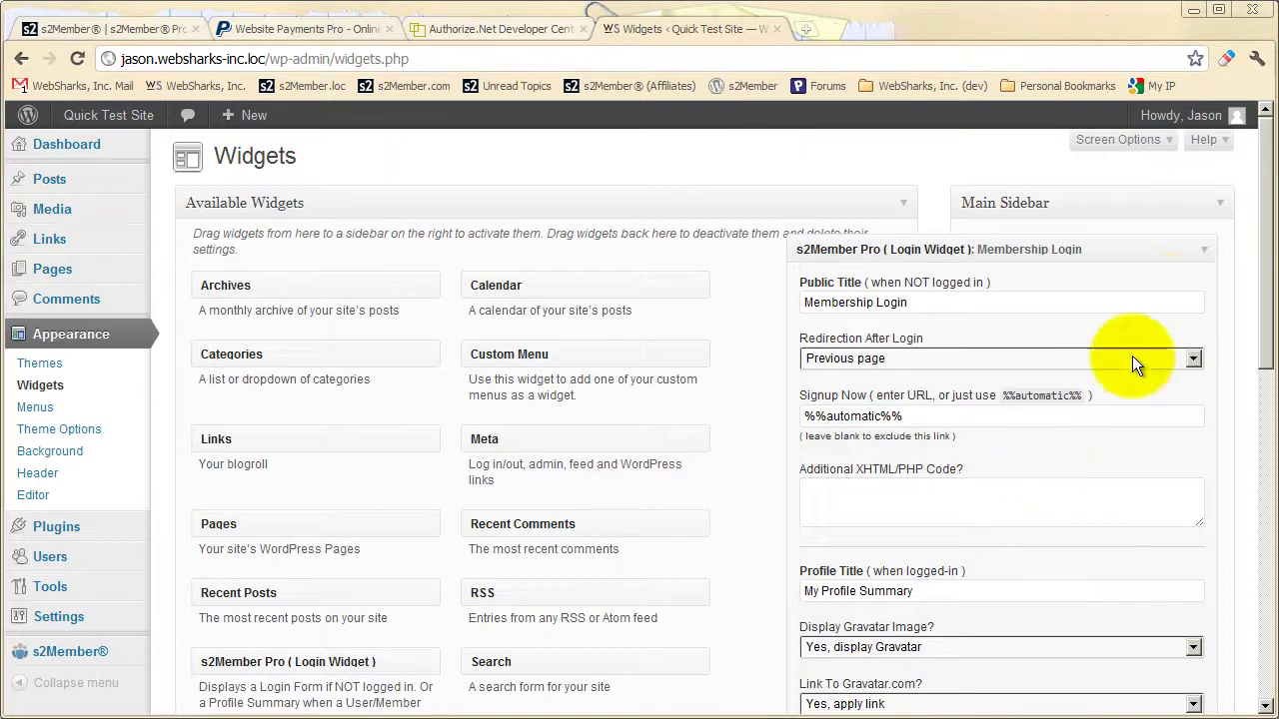
{"action": "left_click", "coordinate": [1205, 256]}
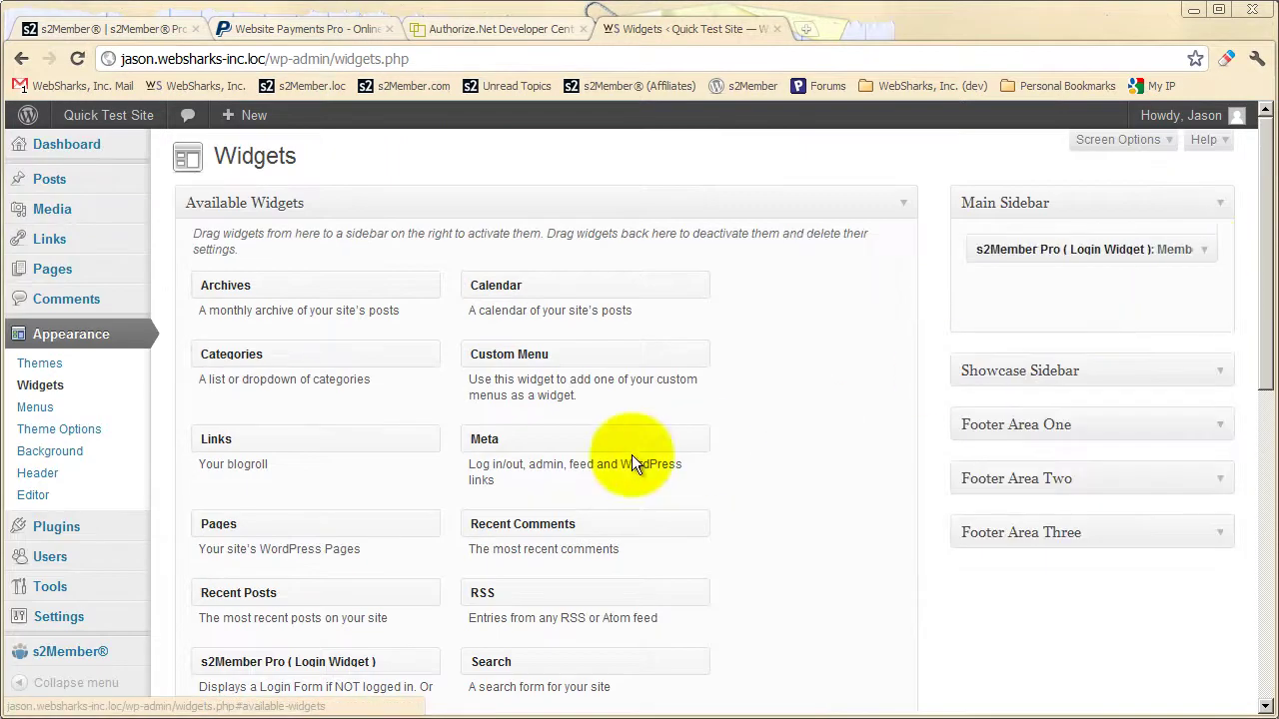
{"action": "scroll", "coordinate": [300, 490], "scroll_direction": "down", "scroll_amount": 1}
{"action": "scroll", "coordinate": [292, 492], "scroll_direction": "down", "scroll_amount": 1}
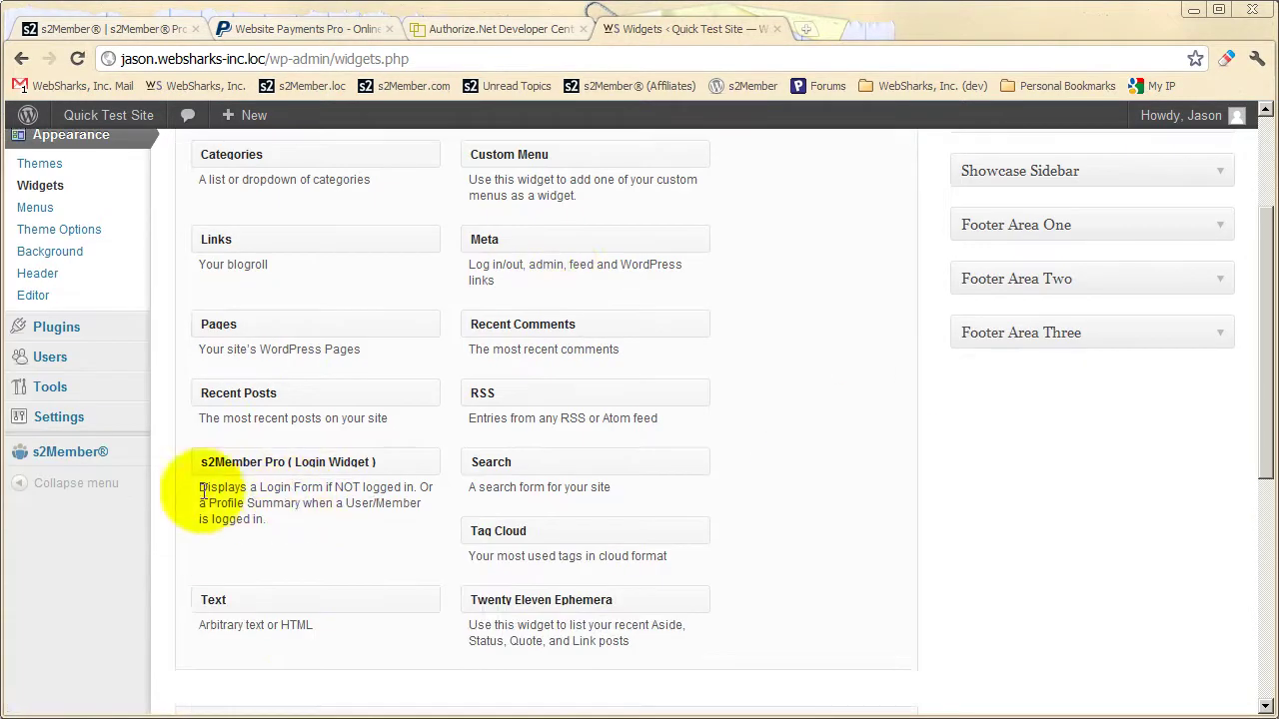
{"action": "mouse_move", "coordinate": [100, 450]}
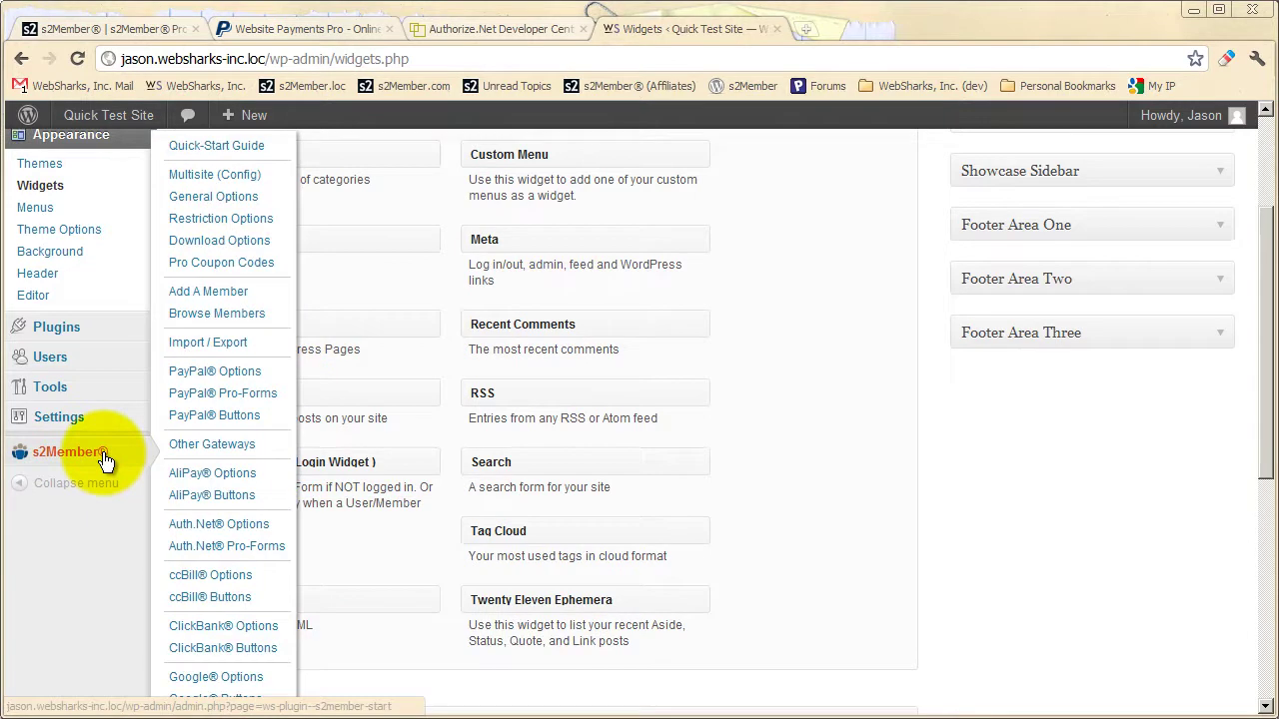
On Import / Export, expand s2Member Options (Import/Export) and User/Member CSV Exportation
{"action": "left_click", "coordinate": [217, 349]}
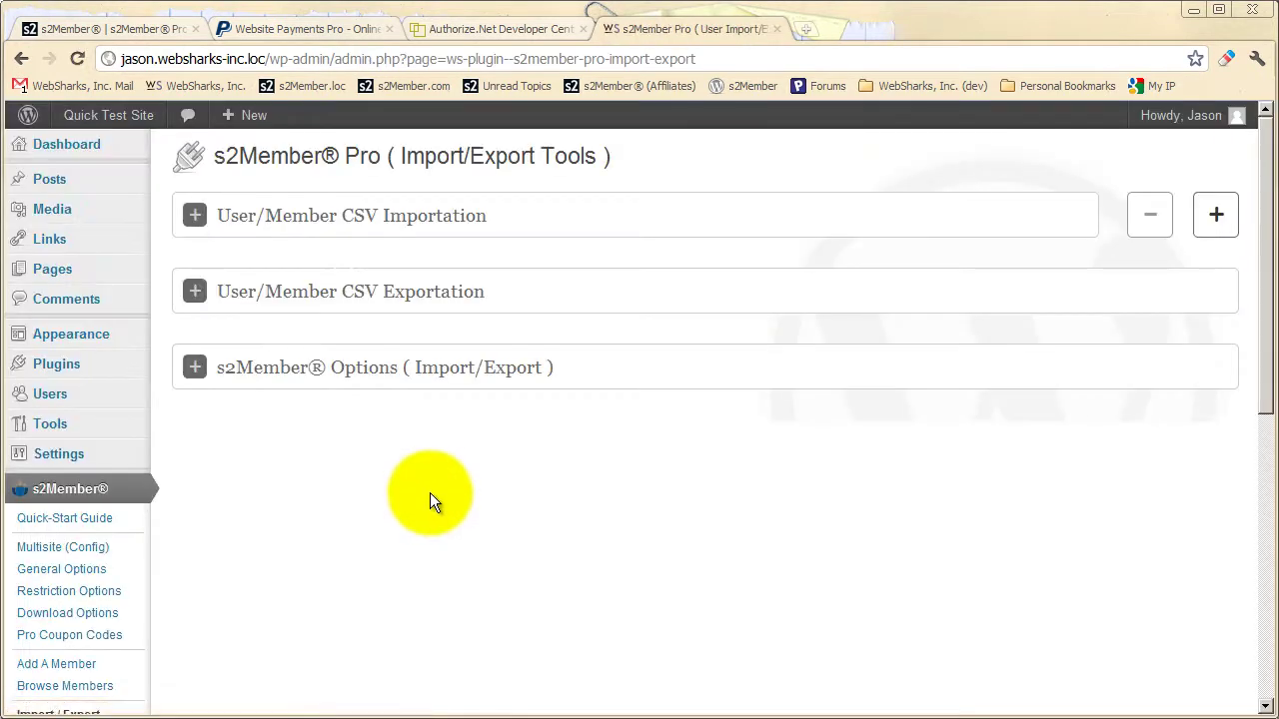
{"action": "left_click", "coordinate": [417, 384]}
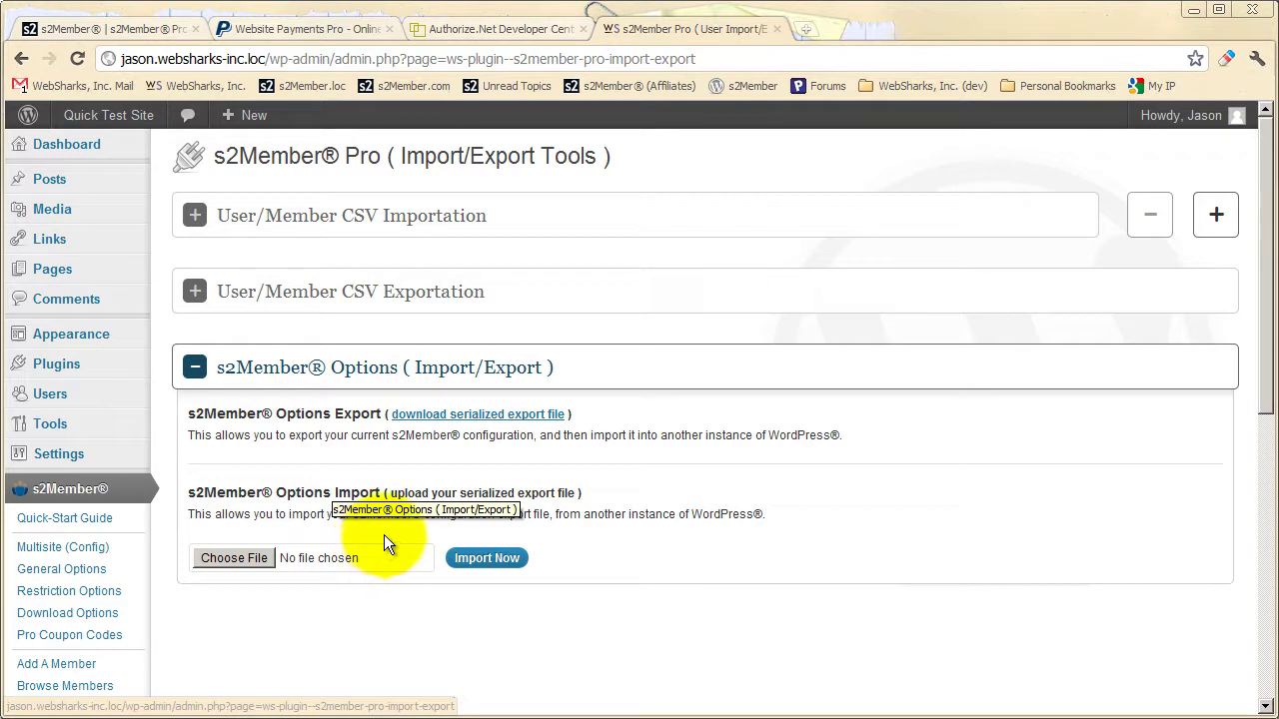
{"action": "left_click", "coordinate": [381, 305]}
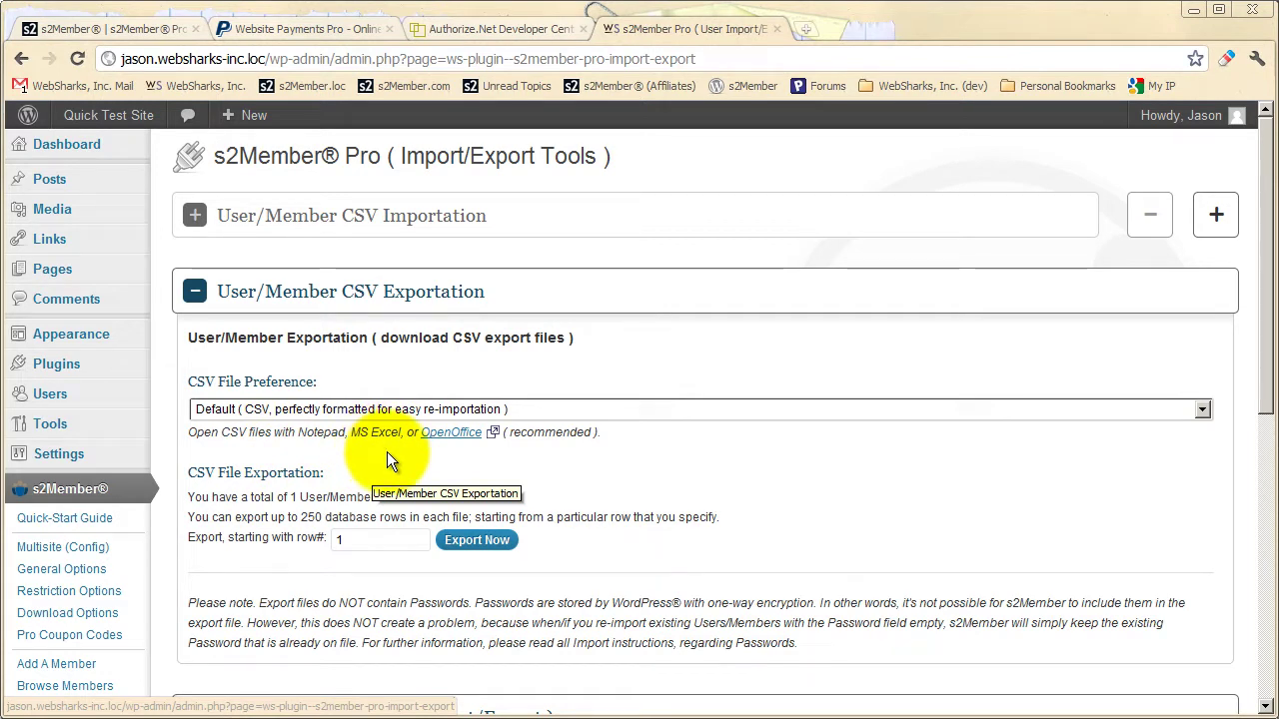
{"action": "left_click", "coordinate": [402, 232]}
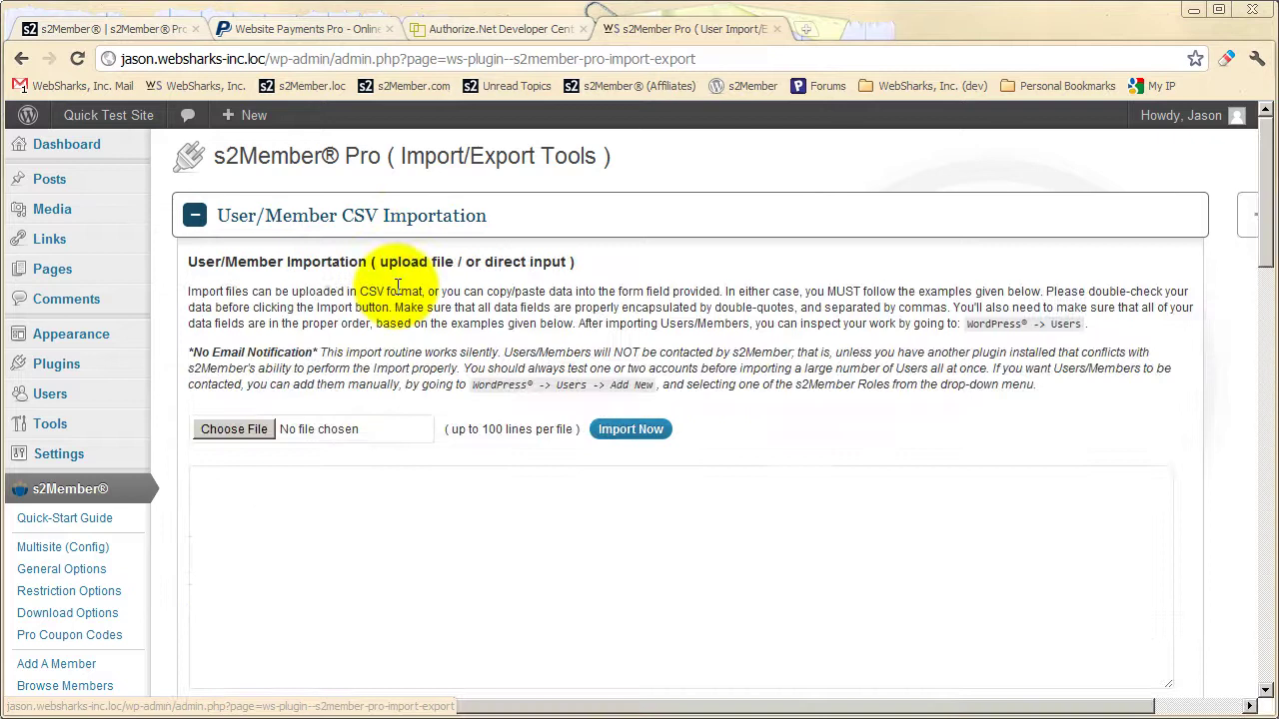
{"action": "scroll", "coordinate": [394, 420], "scroll_direction": "down", "scroll_amount": 1}
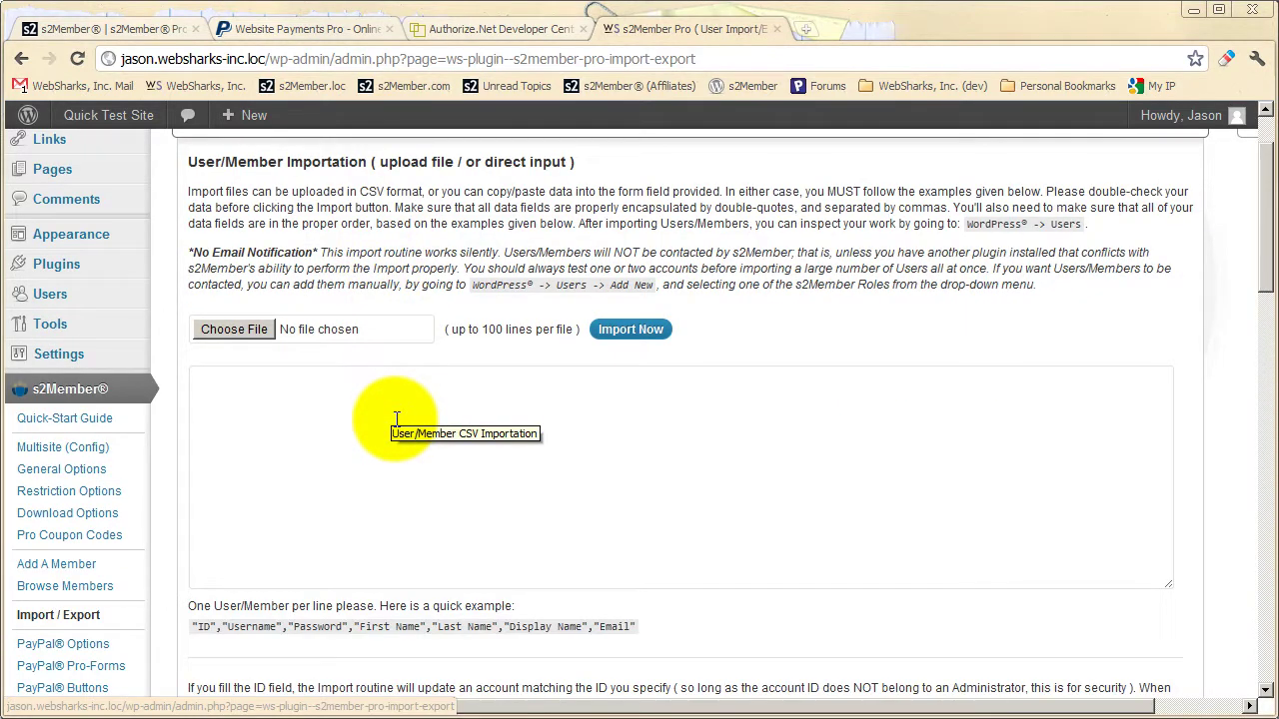
{"action": "left_click", "coordinate": [397, 420]}
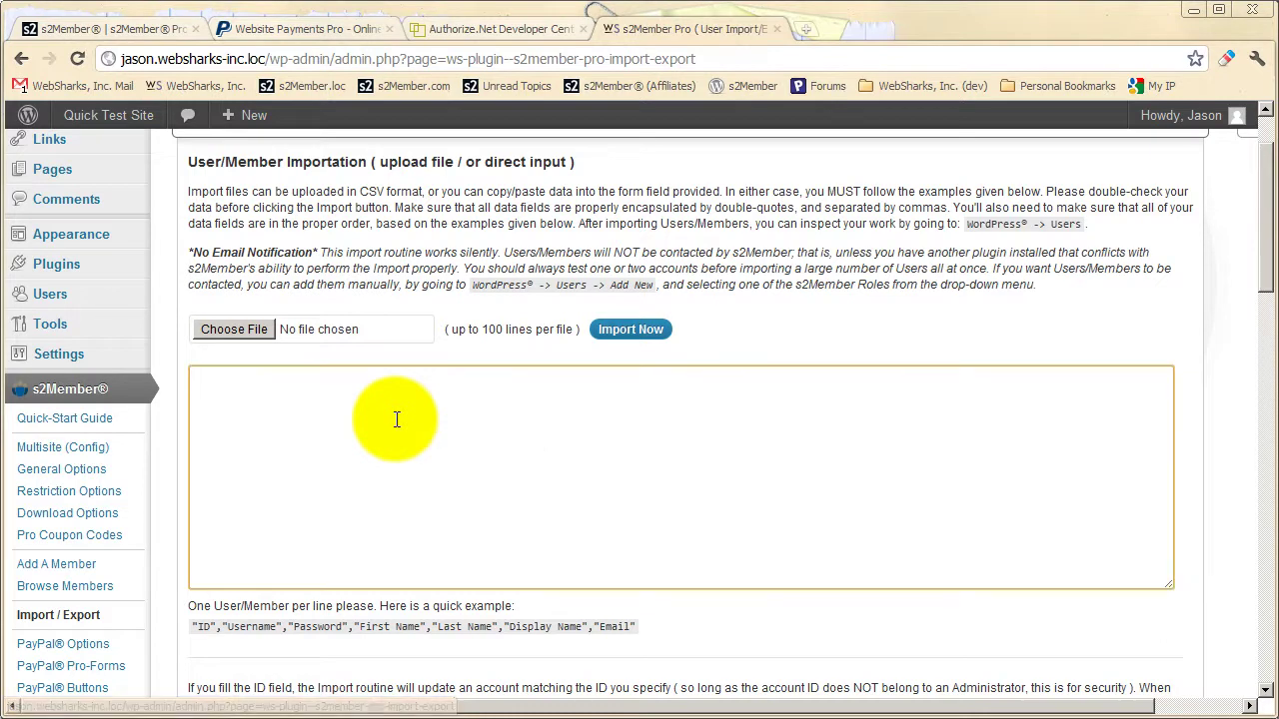
{"action": "scroll", "coordinate": [397, 419], "scroll_direction": "down", "scroll_amount": 1}
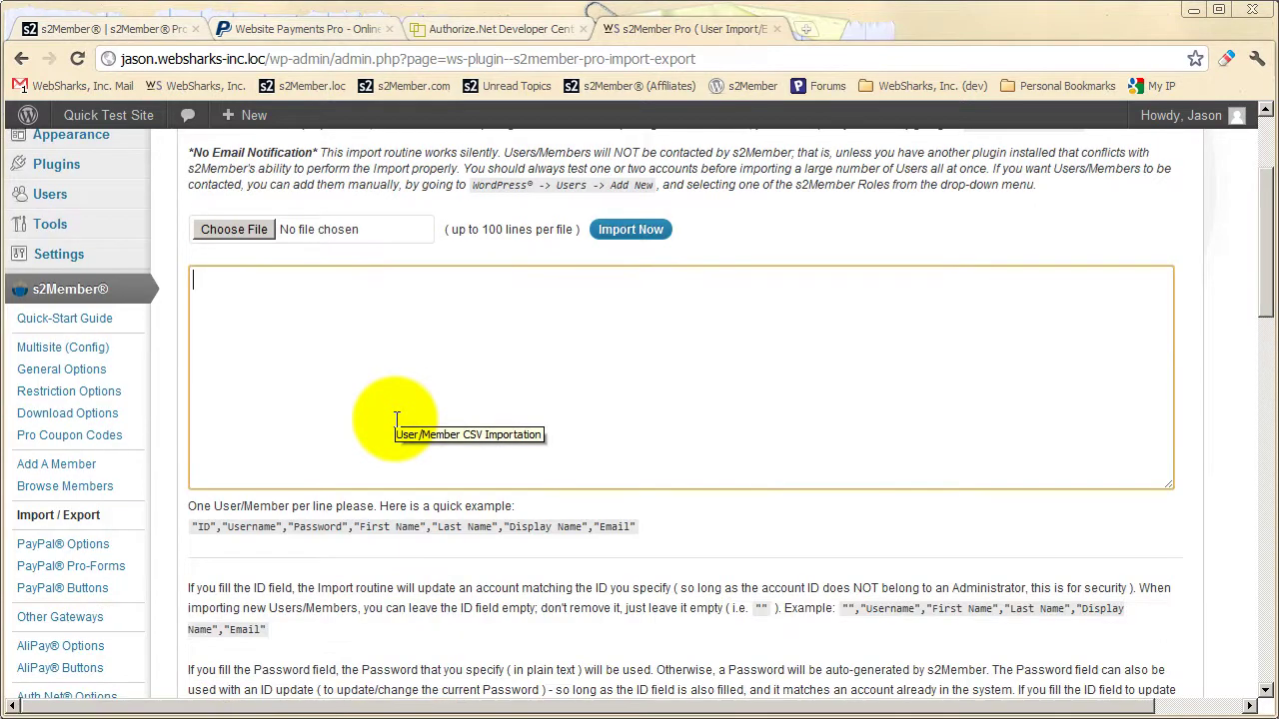
{"action": "scroll", "coordinate": [401, 428], "scroll_direction": "down", "scroll_amount": 3}
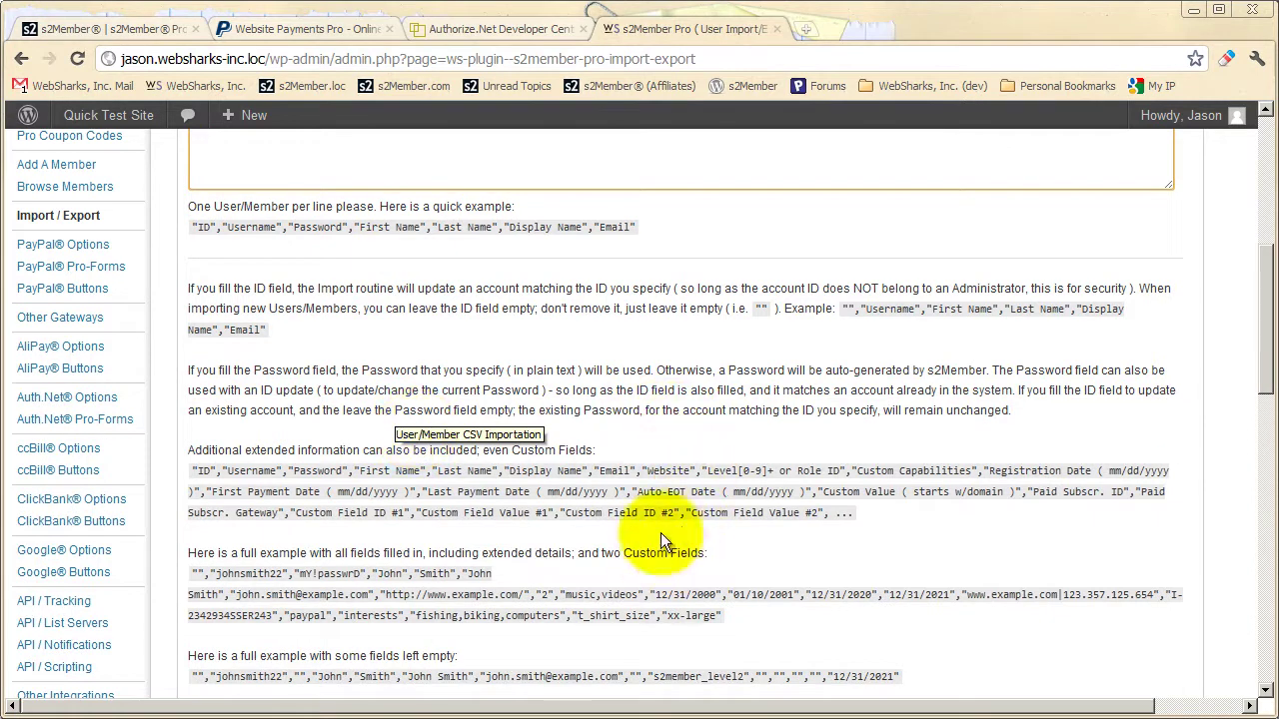
{"action": "left_click_drag", "start_coordinate": [638, 228], "coordinate": [190, 229]}
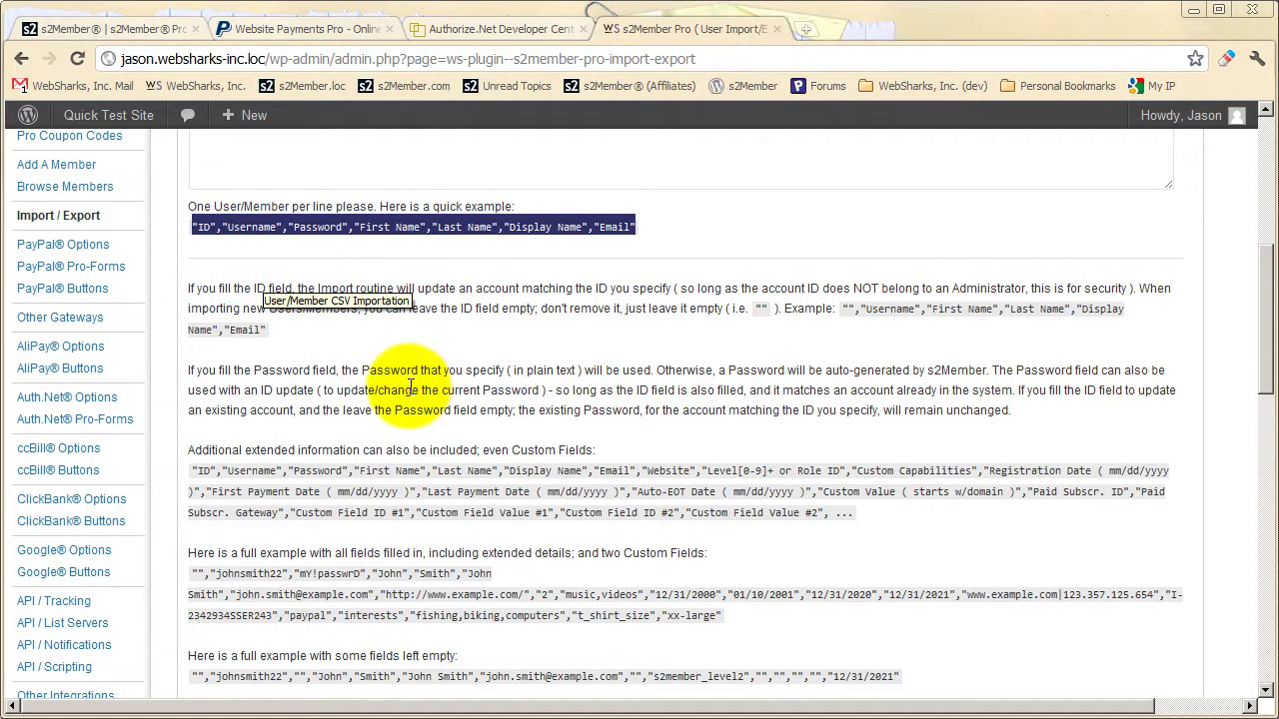
{"action": "scroll", "coordinate": [405, 390], "scroll_direction": "up", "scroll_amount": 4}
{"action": "left_click", "coordinate": [353, 420]}
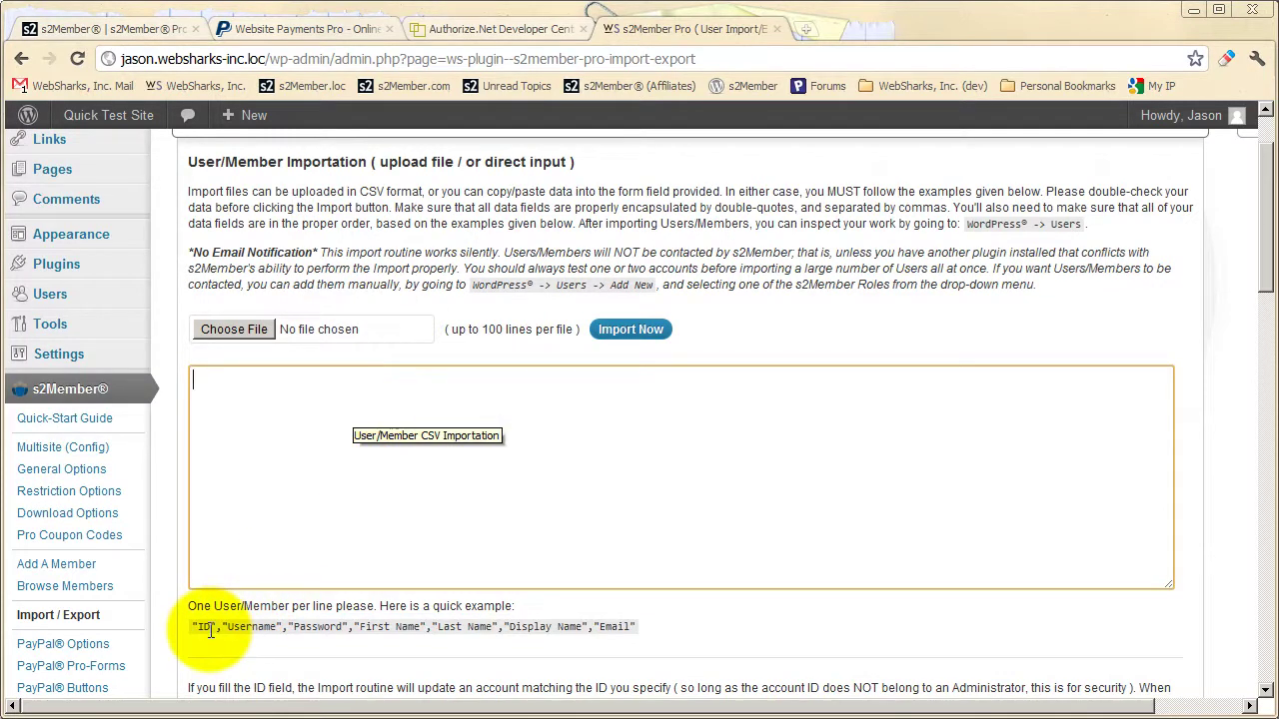
{"action": "left_click_drag", "start_coordinate": [212, 627], "coordinate": [198, 630]}
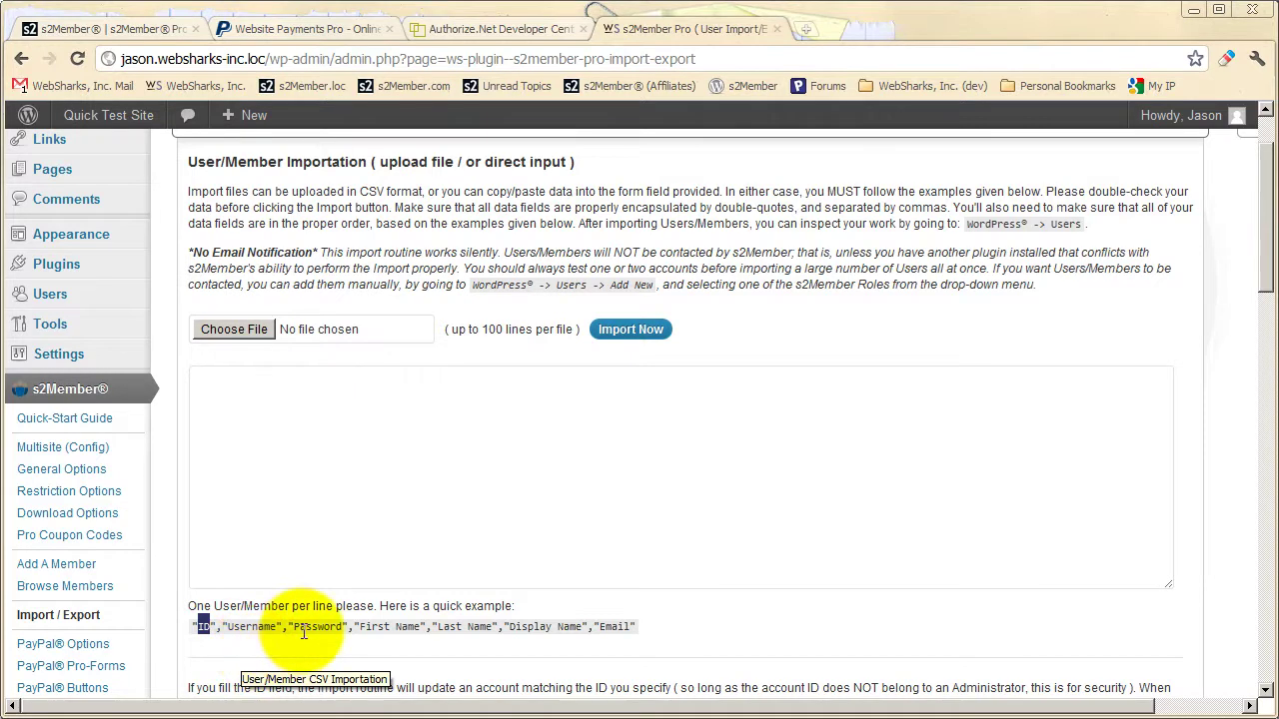
{"action": "left_click", "coordinate": [329, 391]}
{"action": "scroll", "coordinate": [323, 399], "scroll_direction": "up", "scroll_amount": 1}
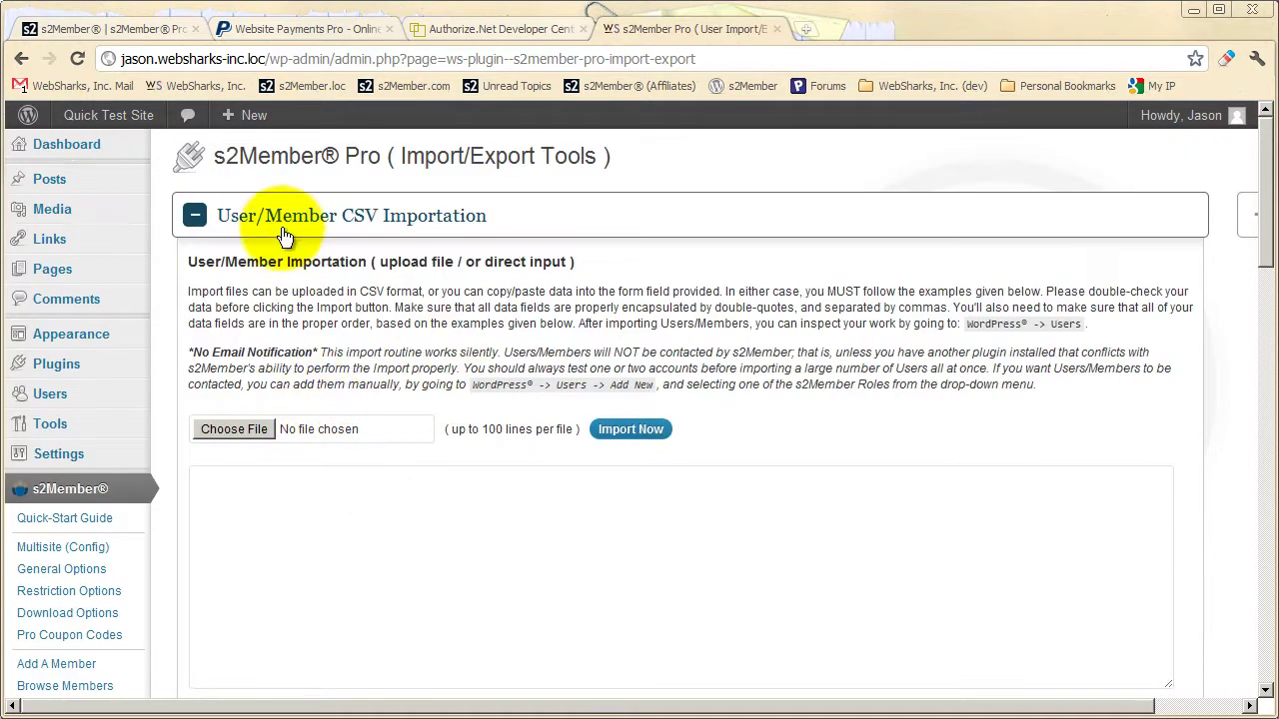
{"action": "left_click", "coordinate": [284, 232]}
{"action": "scroll", "coordinate": [177, 422], "scroll_direction": "down", "scroll_amount": 3}
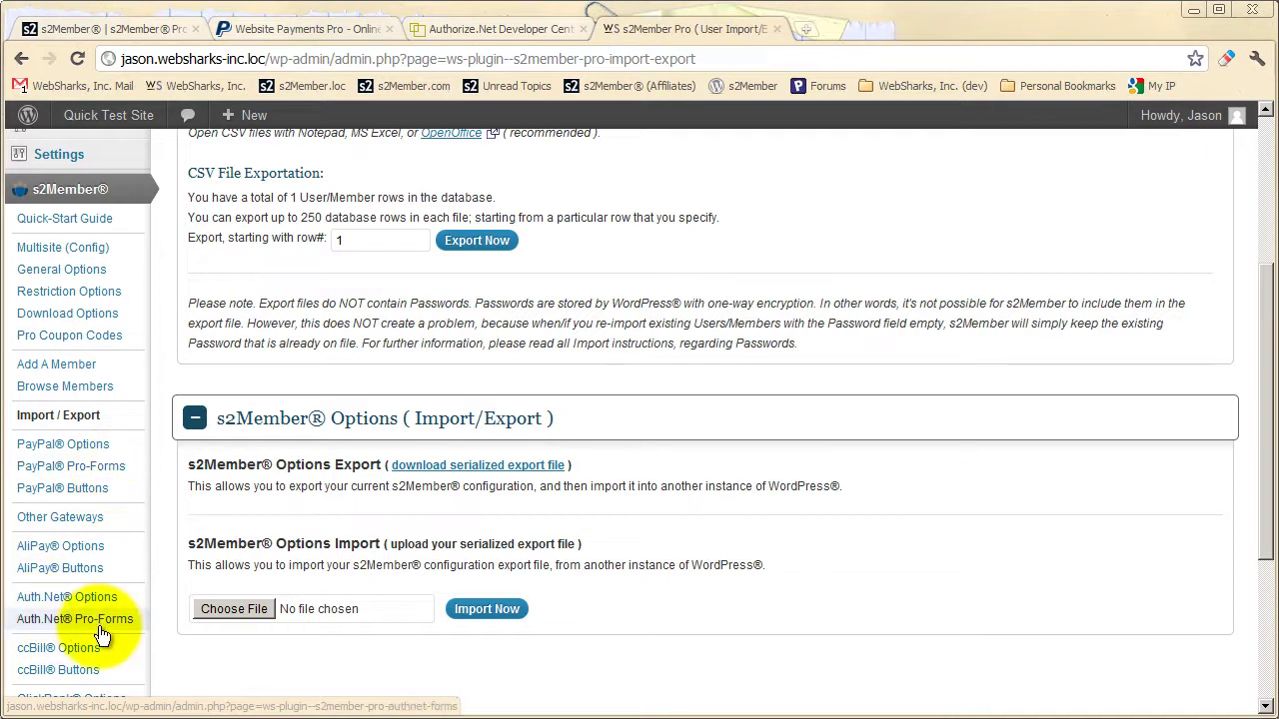
{"action": "scroll", "coordinate": [159, 545], "scroll_direction": "down", "scroll_amount": 1}
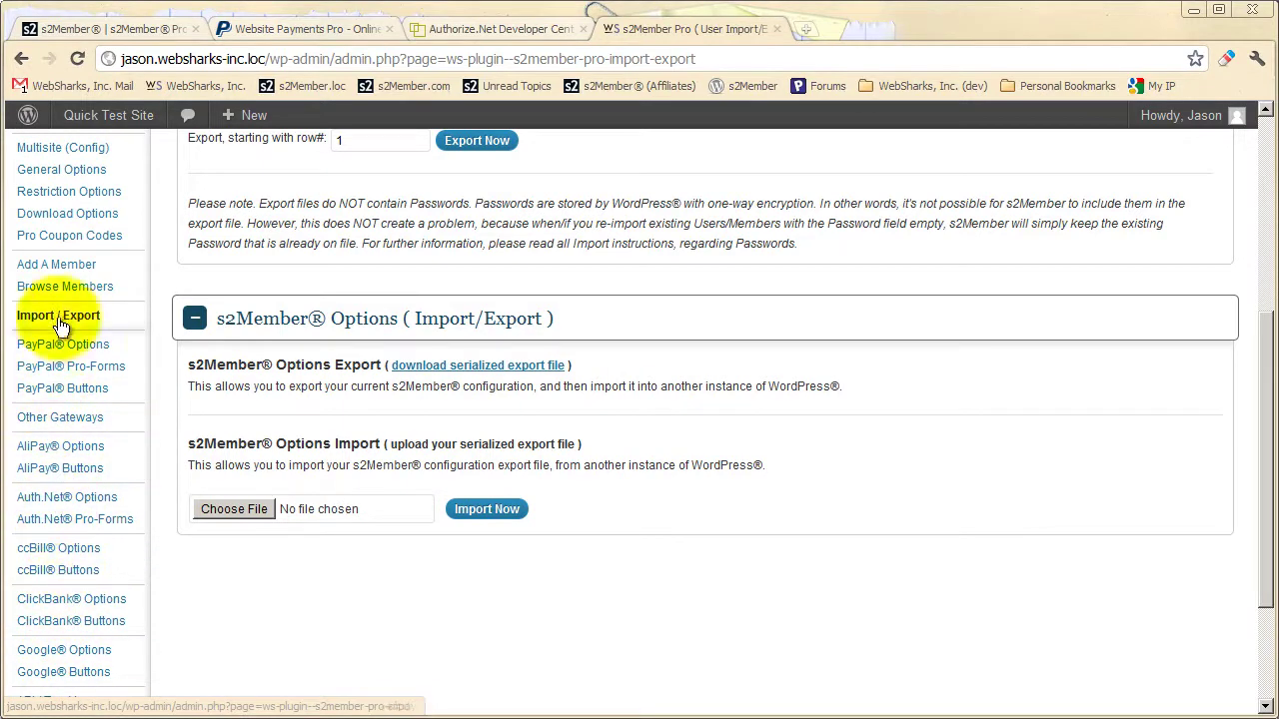
{"action": "scroll", "coordinate": [99, 334], "scroll_direction": "down", "scroll_amount": 1}
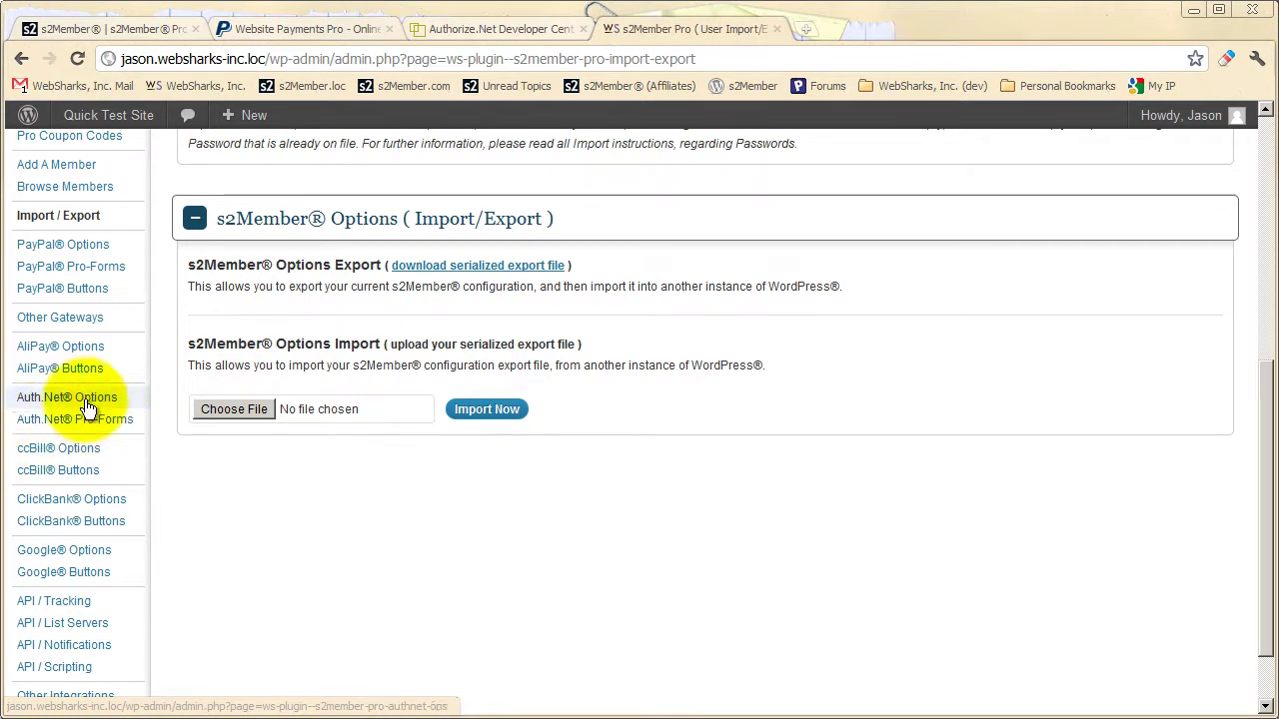
Copy the free registration shortcode from the PayPal Pro-Forms page
{"action": "left_click", "coordinate": [104, 277]}
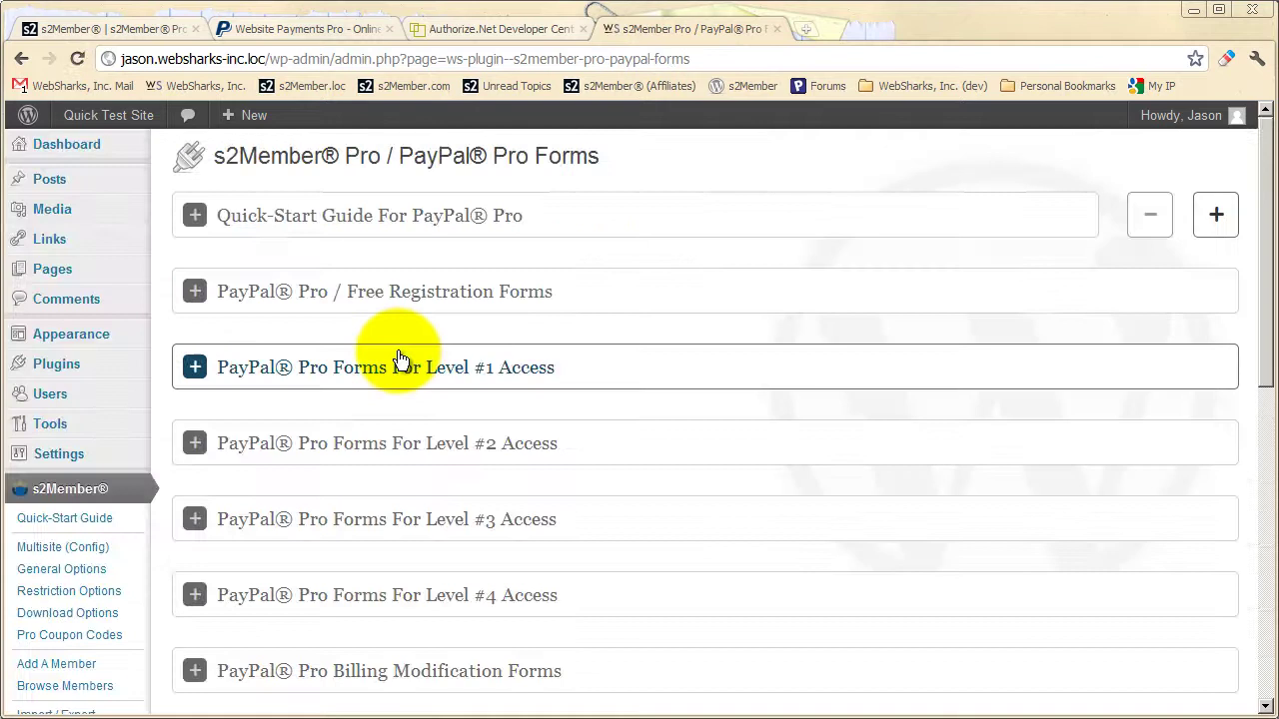
{"action": "left_click", "coordinate": [527, 303]}
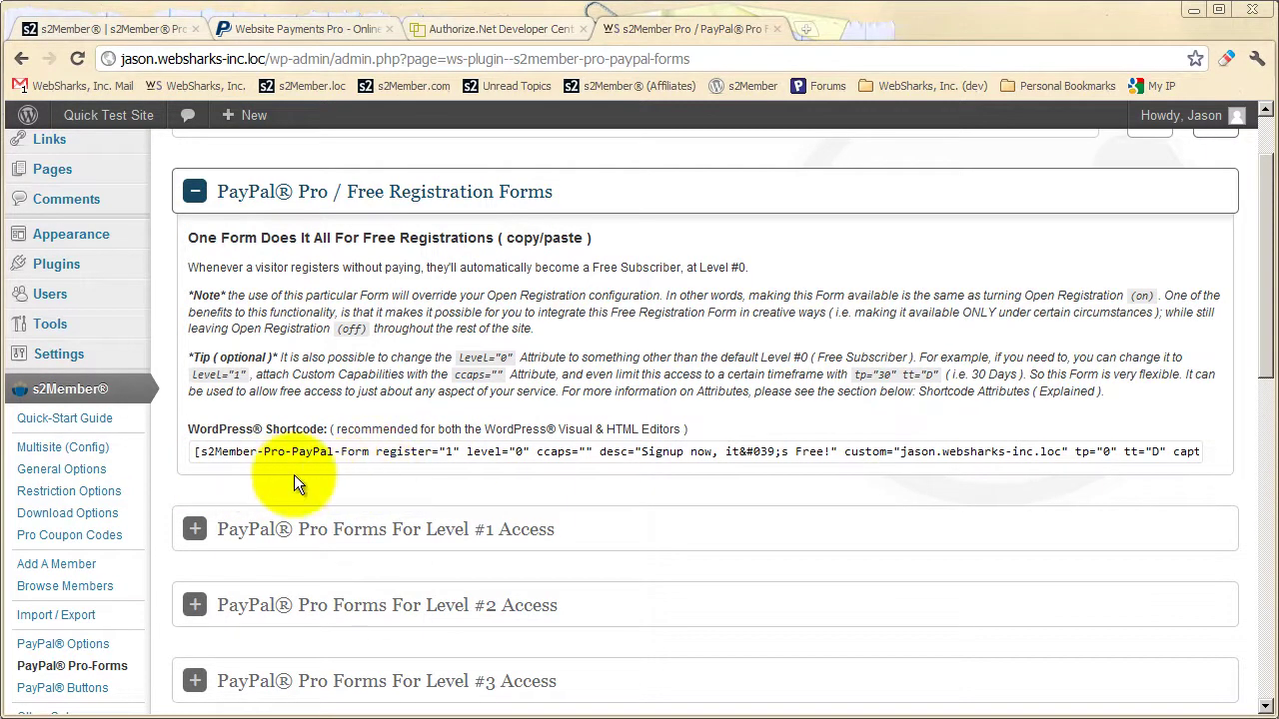
{"action": "left_click", "coordinate": [429, 451]}
{"action": "right_click", "coordinate": [439, 451]}
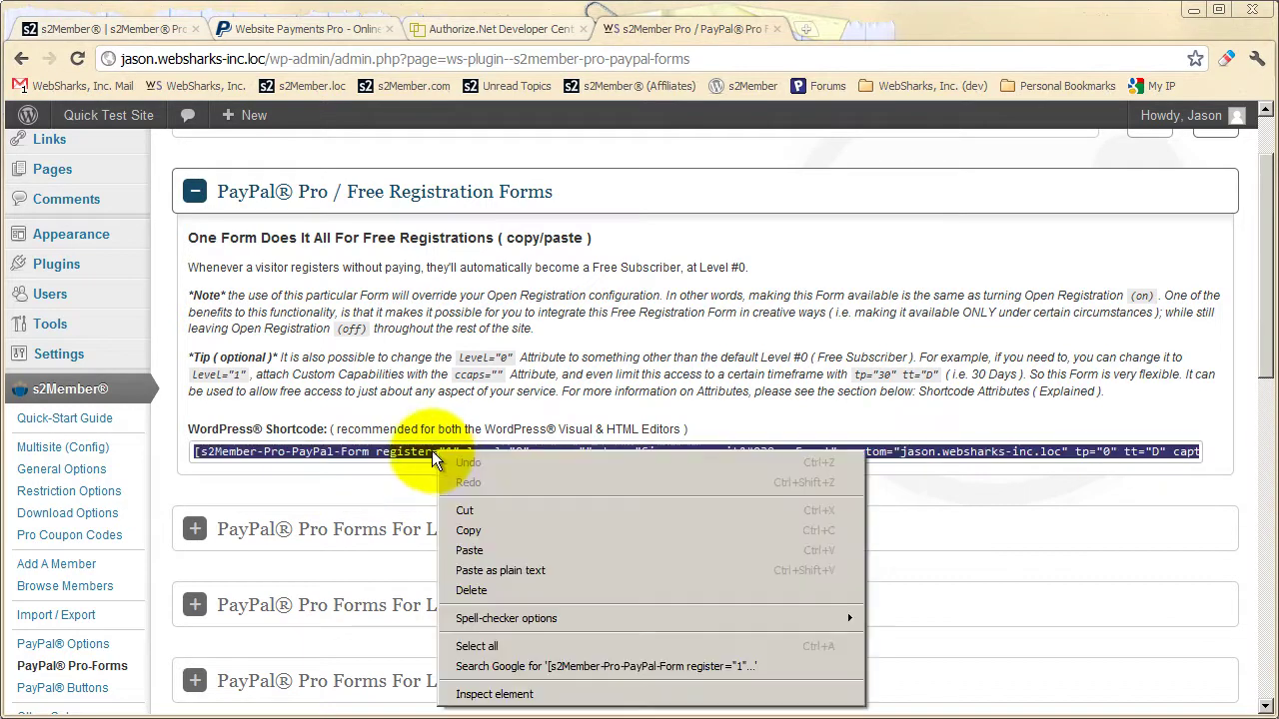
{"action": "left_click", "coordinate": [463, 530]}
{"action": "scroll", "coordinate": [226, 502], "scroll_direction": "up", "scroll_amount": 1}
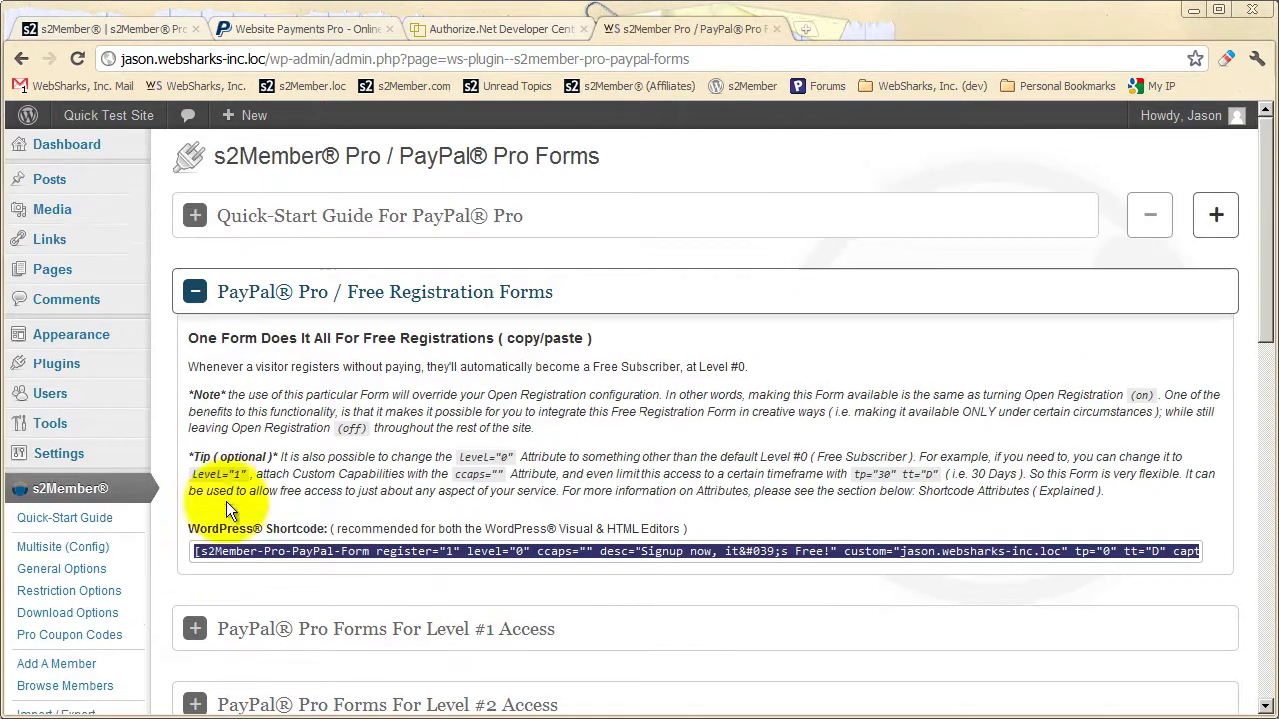
Paste the free-signup shortcode into Test Page's body and preview the changes
{"action": "left_click", "coordinate": [52, 269]}
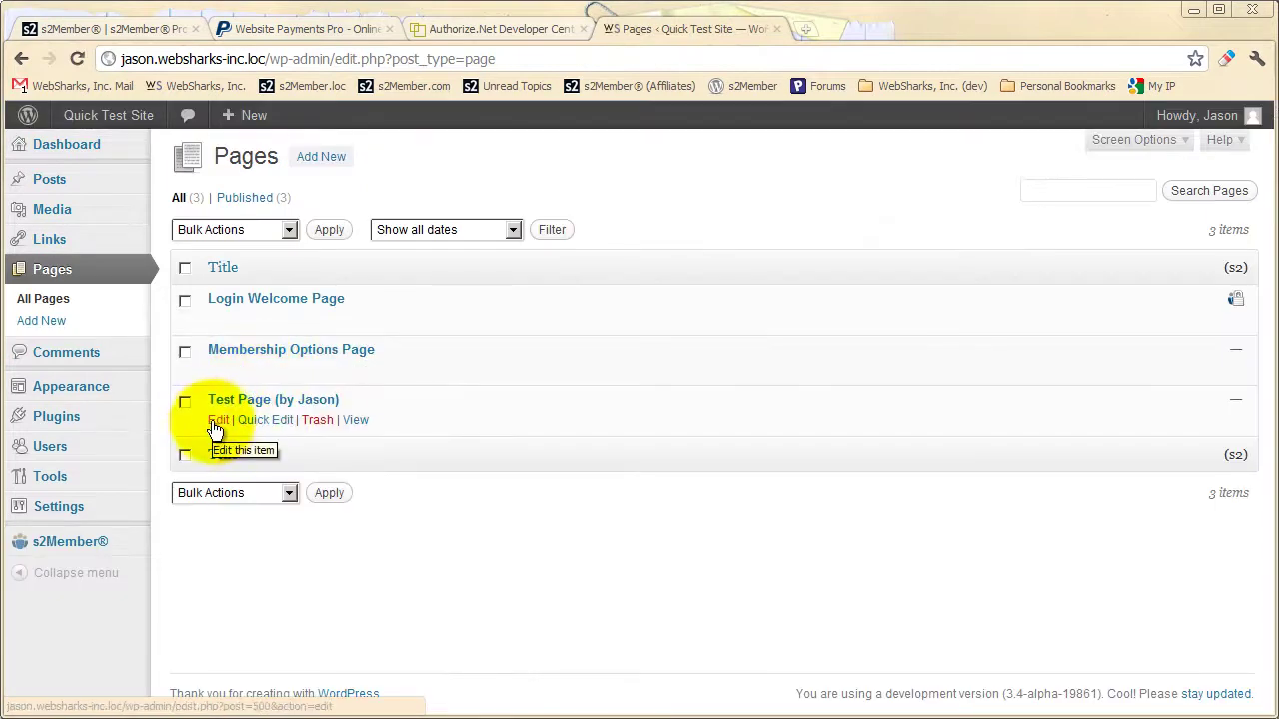
{"action": "left_click", "coordinate": [218, 421]}
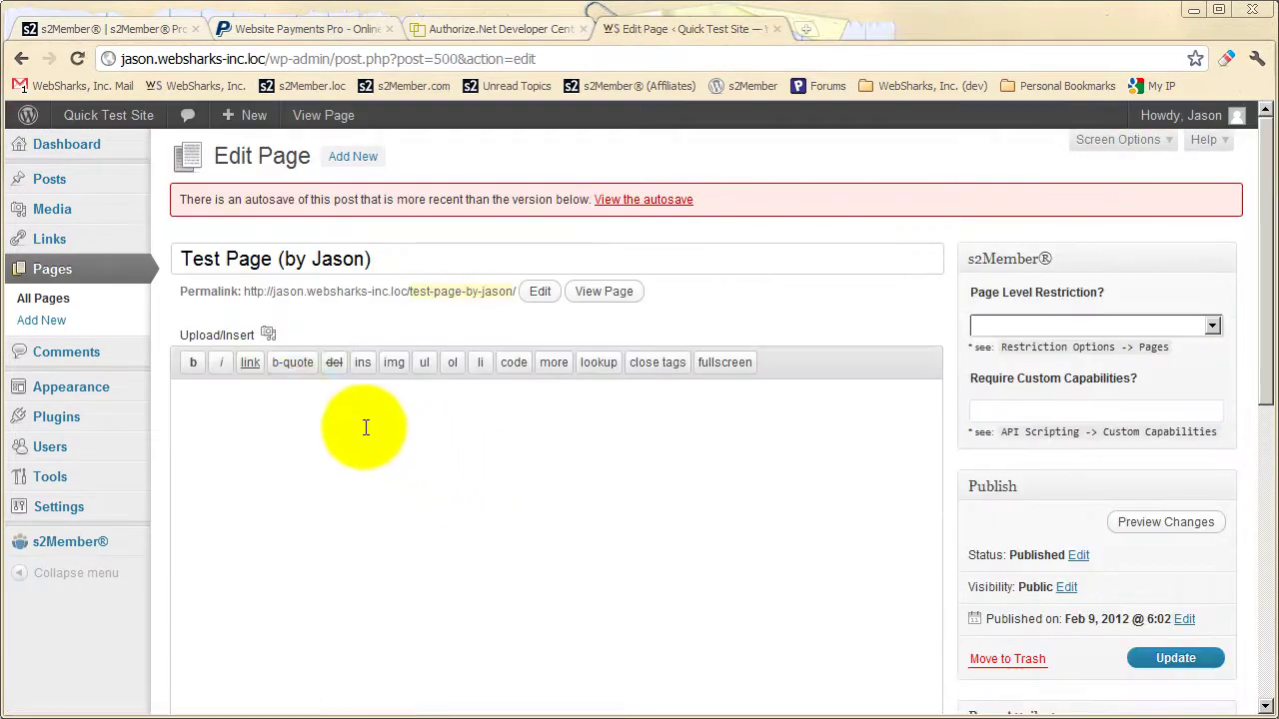
{"action": "right_click", "coordinate": [278, 411]}
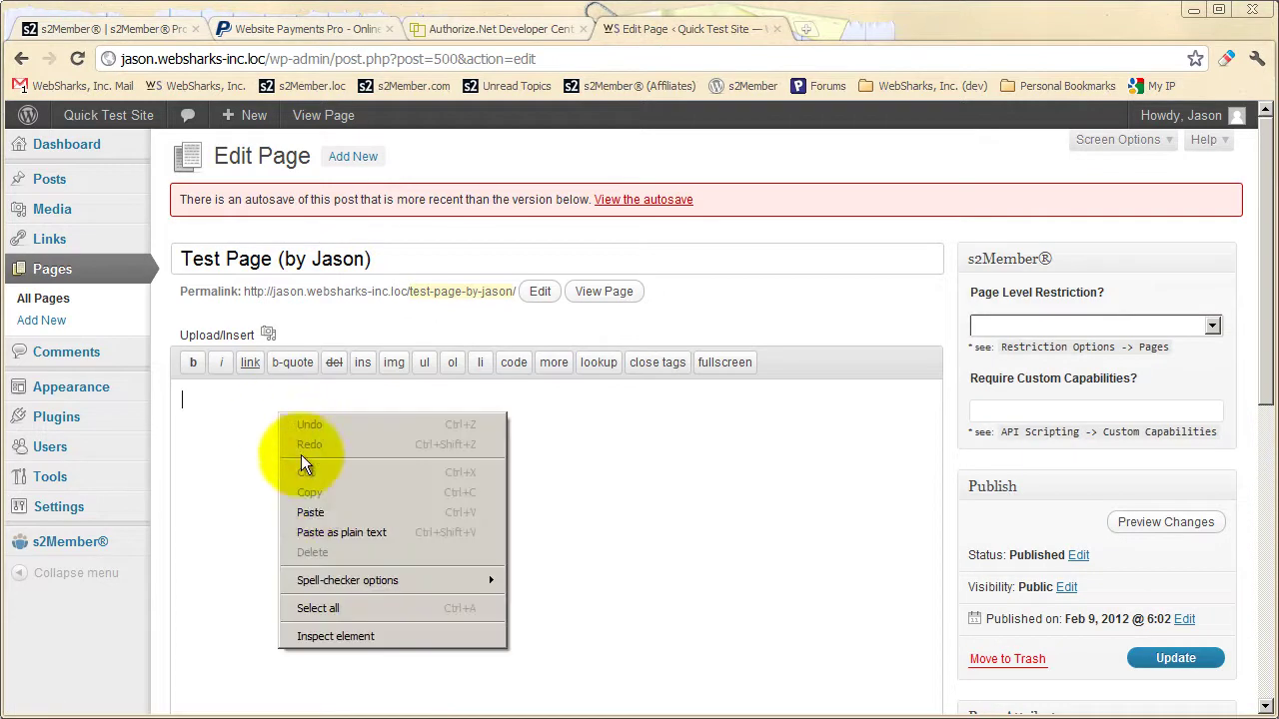
{"action": "left_click", "coordinate": [308, 510]}
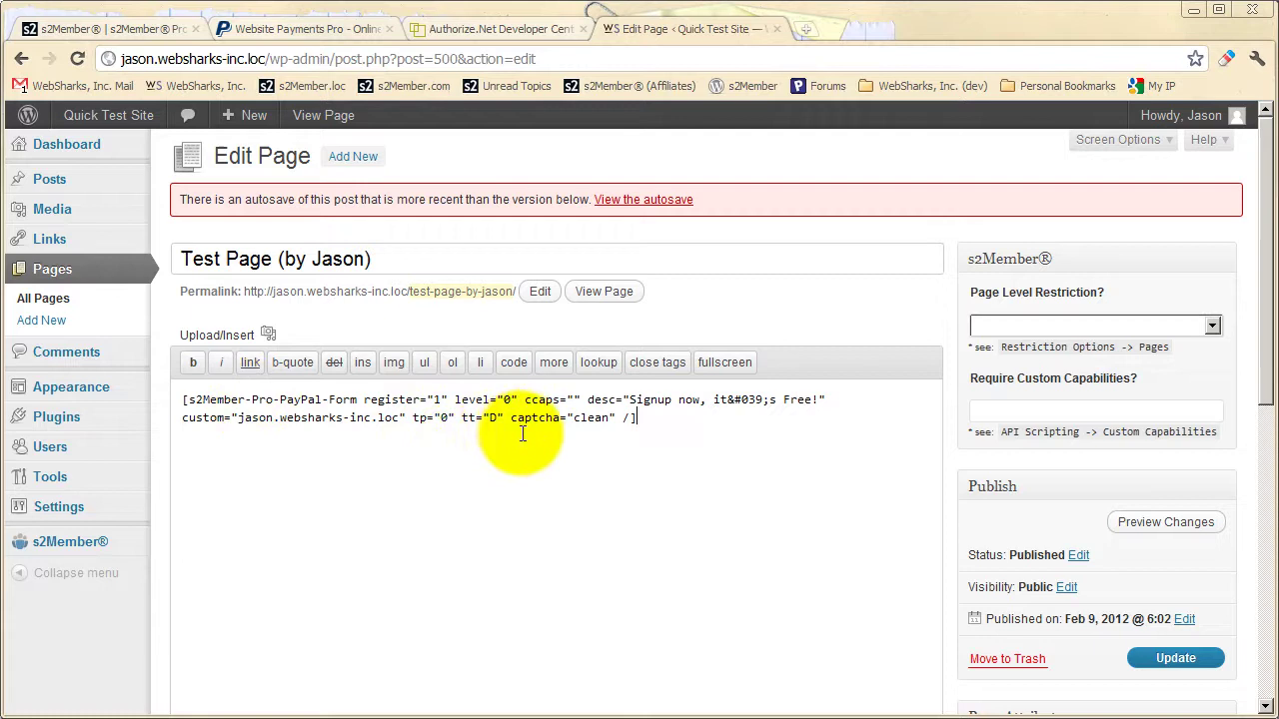
{"action": "left_click", "coordinate": [1126, 525]}
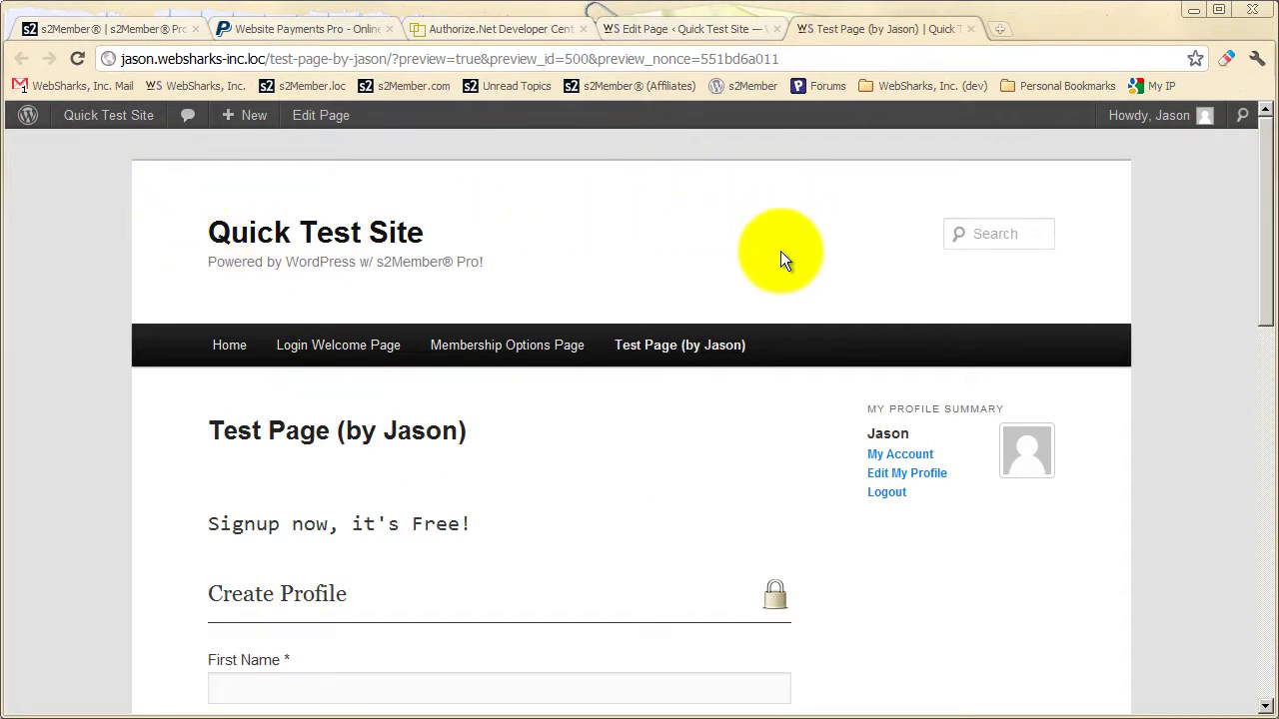
{"action": "scroll", "coordinate": [777, 427], "scroll_direction": "down", "scroll_amount": 2}
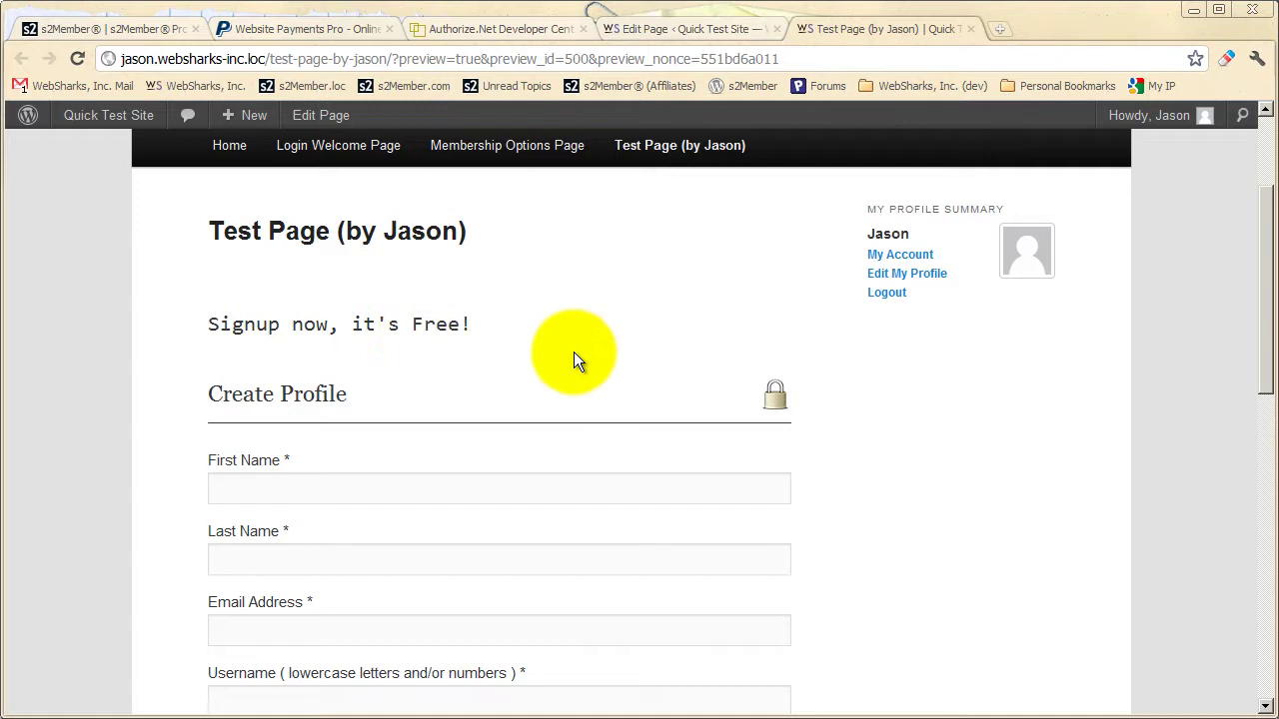
{"action": "scroll", "coordinate": [639, 340], "scroll_direction": "down", "scroll_amount": 1}
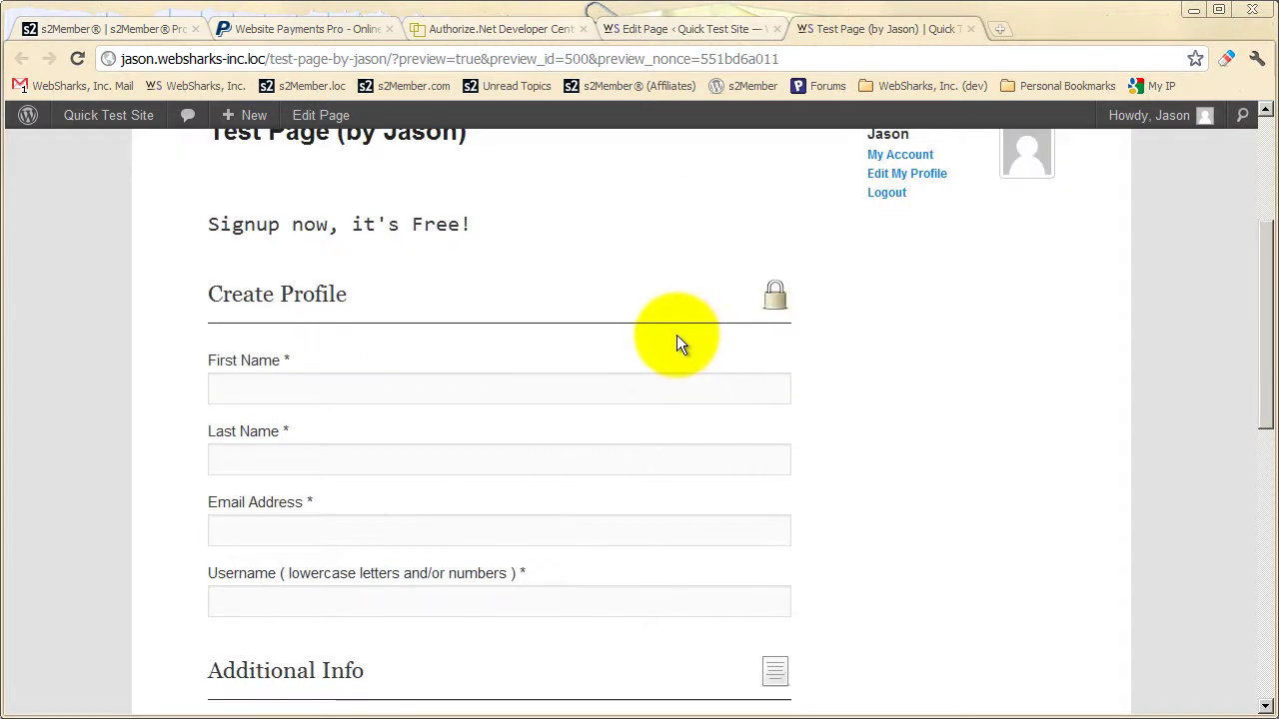
{"action": "scroll", "coordinate": [659, 345], "scroll_direction": "down", "scroll_amount": 1}
{"action": "scroll", "coordinate": [651, 347], "scroll_direction": "down", "scroll_amount": 5}
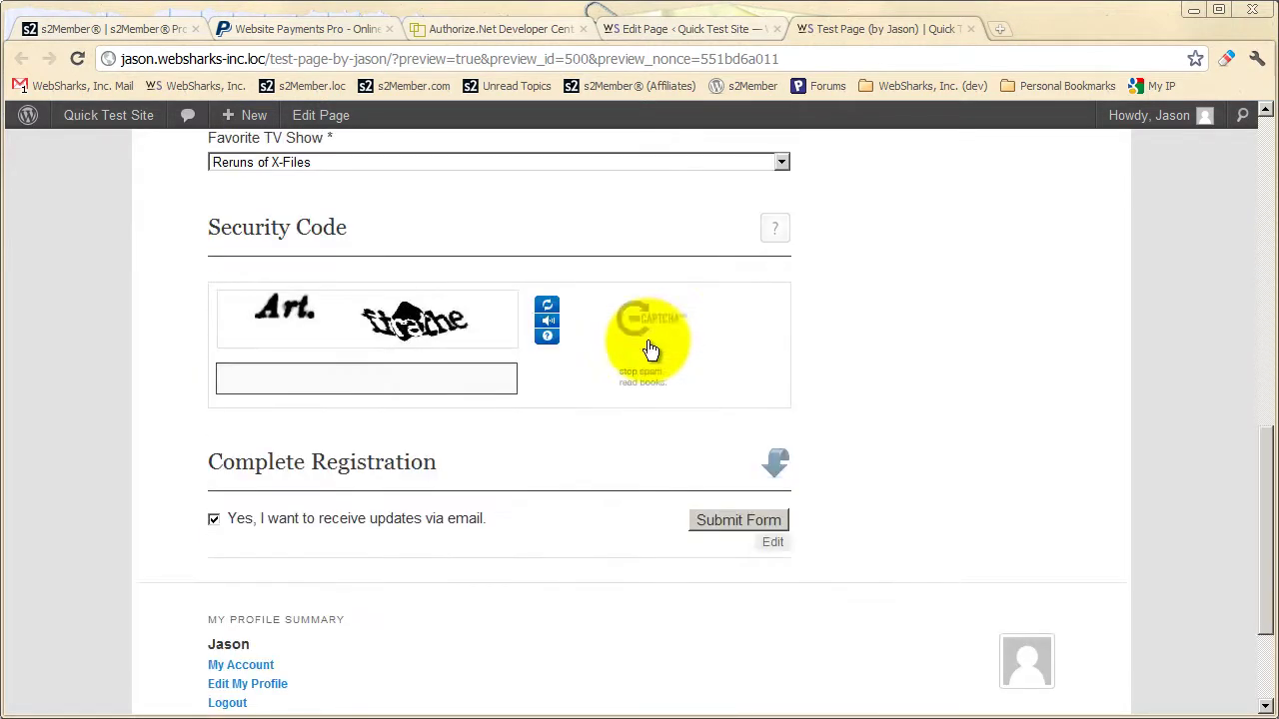
{"action": "scroll", "coordinate": [649, 349], "scroll_direction": "down", "scroll_amount": 2}
{"action": "scroll", "coordinate": [638, 354], "scroll_direction": "up", "scroll_amount": 8}
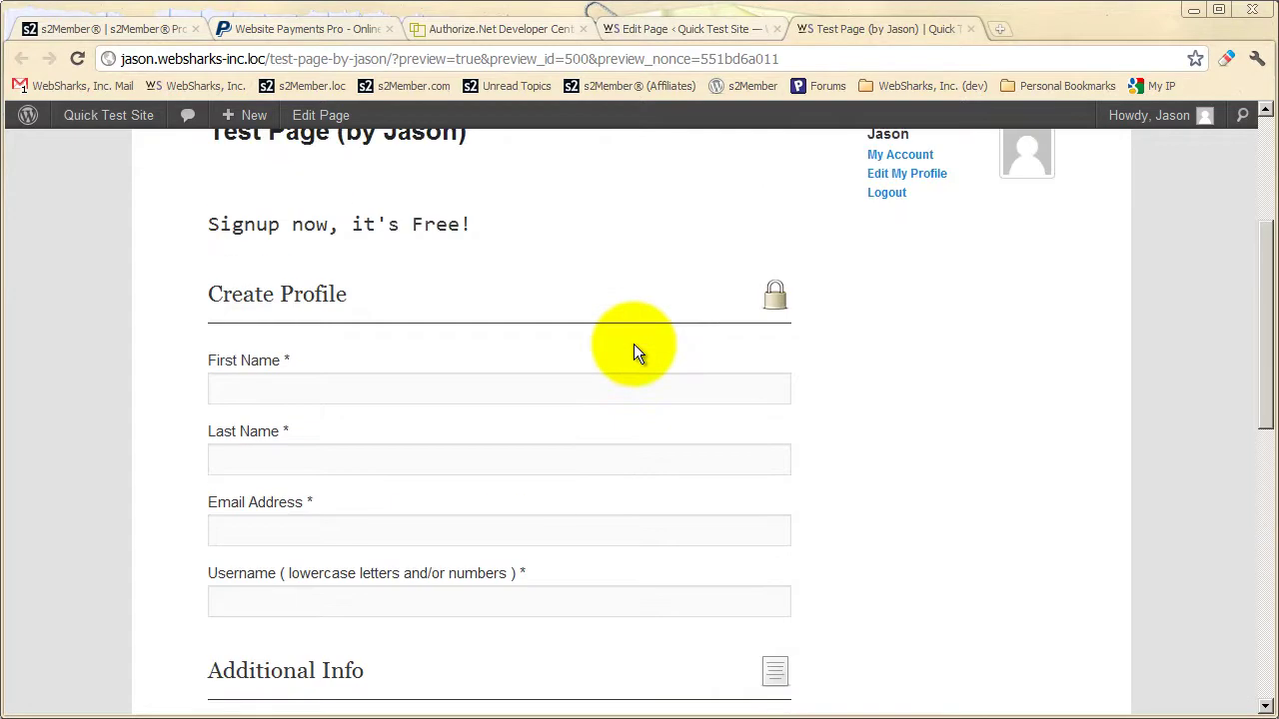
{"action": "scroll", "coordinate": [632, 345], "scroll_direction": "up", "scroll_amount": 2}
{"action": "scroll", "coordinate": [631, 345], "scroll_direction": "down", "scroll_amount": 2}
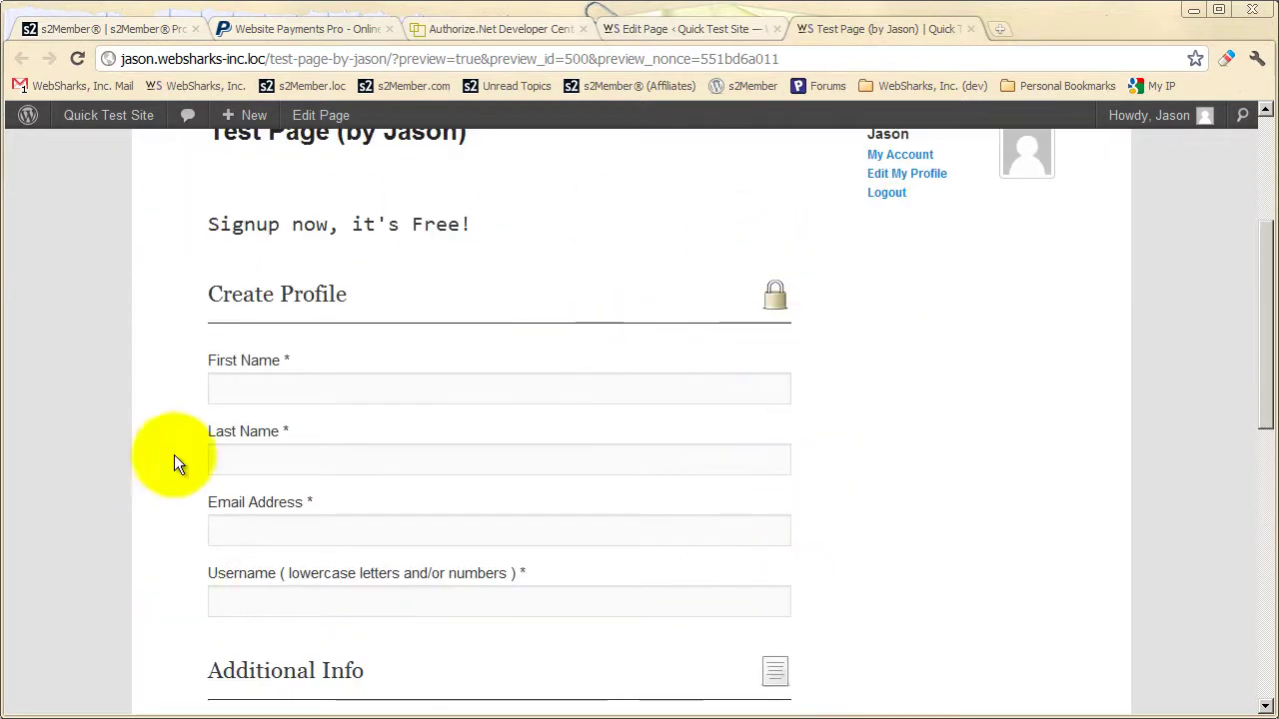
{"action": "scroll", "coordinate": [470, 394], "scroll_direction": "down", "scroll_amount": 2}
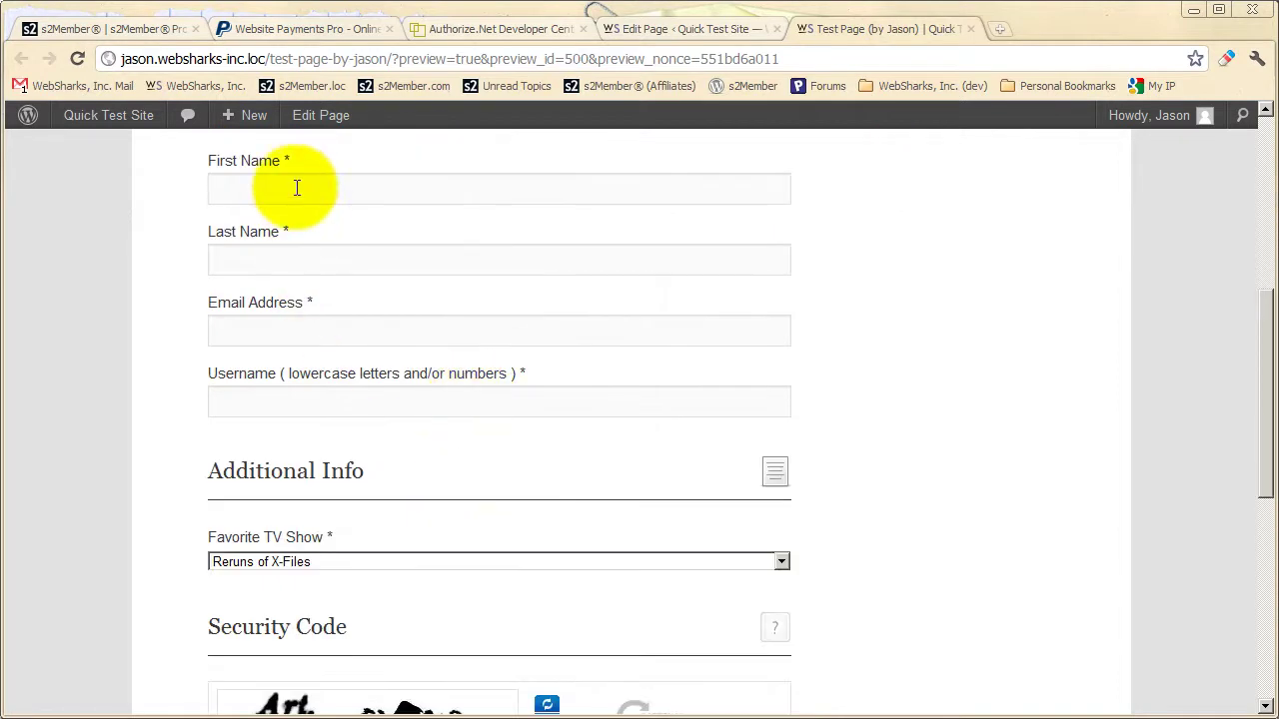
{"action": "scroll", "coordinate": [380, 404], "scroll_direction": "down", "scroll_amount": 2}
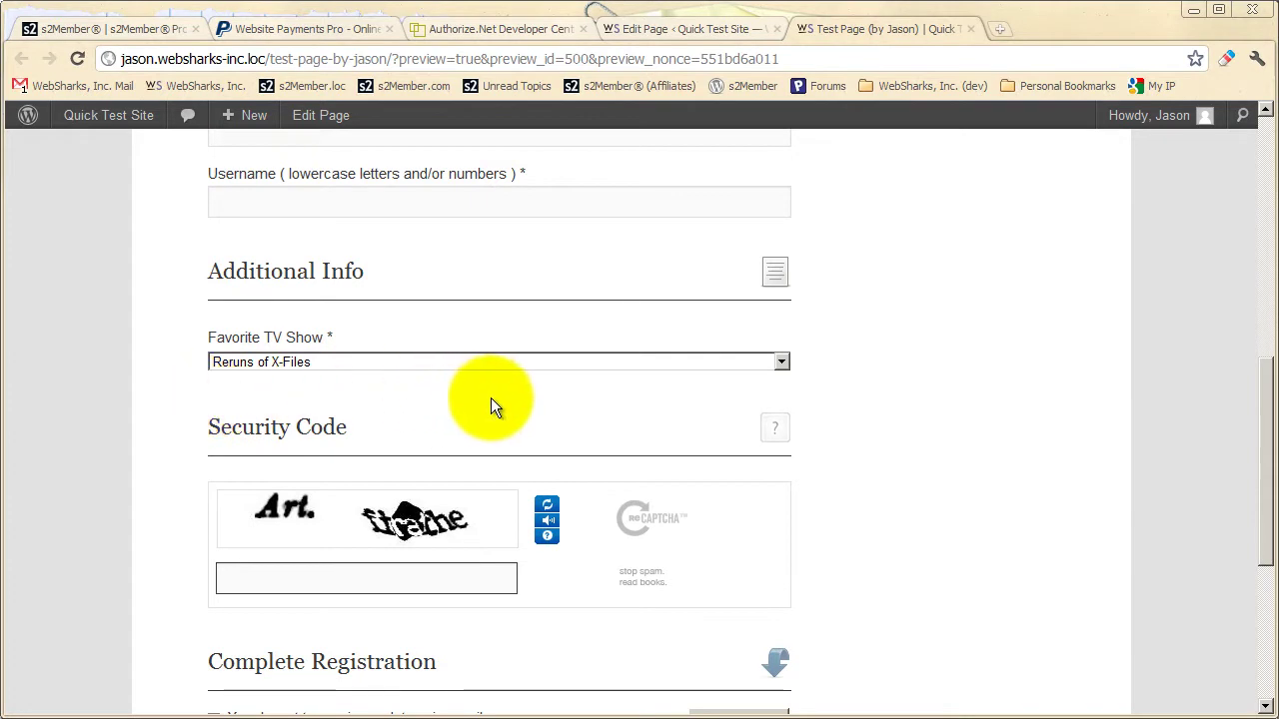
{"action": "scroll", "coordinate": [531, 408], "scroll_direction": "down", "scroll_amount": 2}
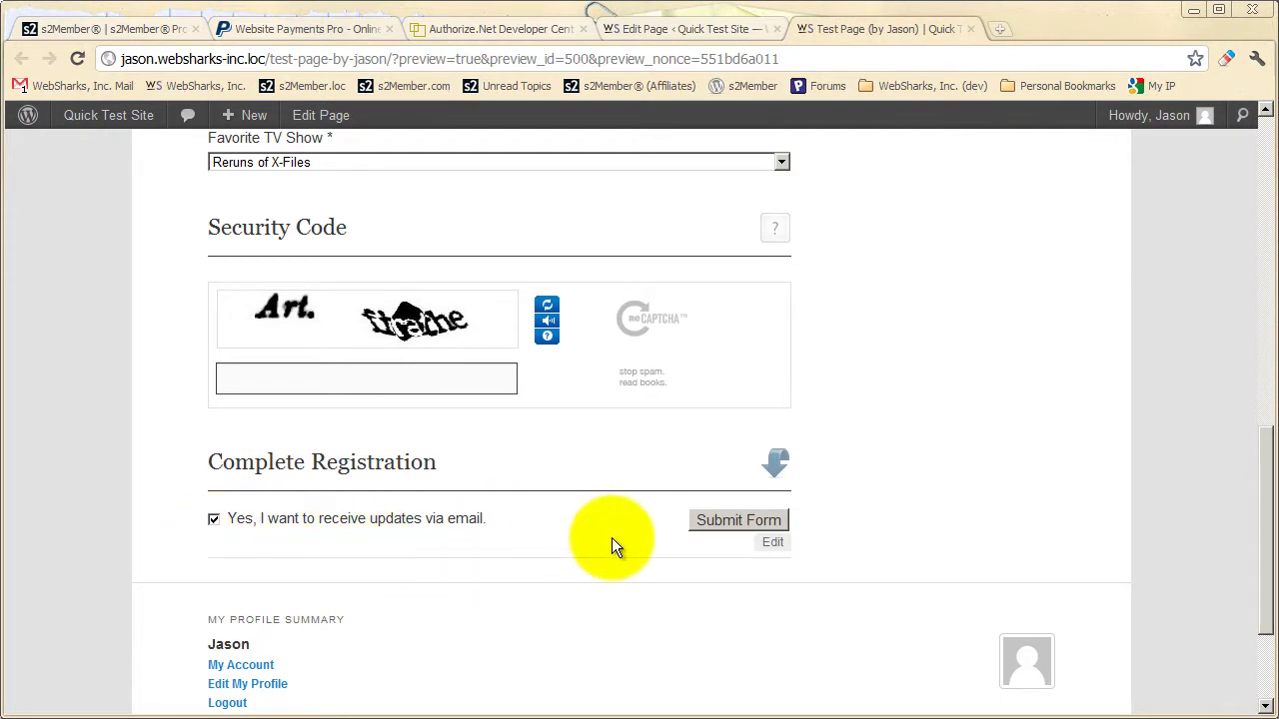
{"action": "scroll", "coordinate": [611, 538], "scroll_direction": "up", "scroll_amount": 7}
{"action": "scroll", "coordinate": [615, 489], "scroll_direction": "up", "scroll_amount": 1}
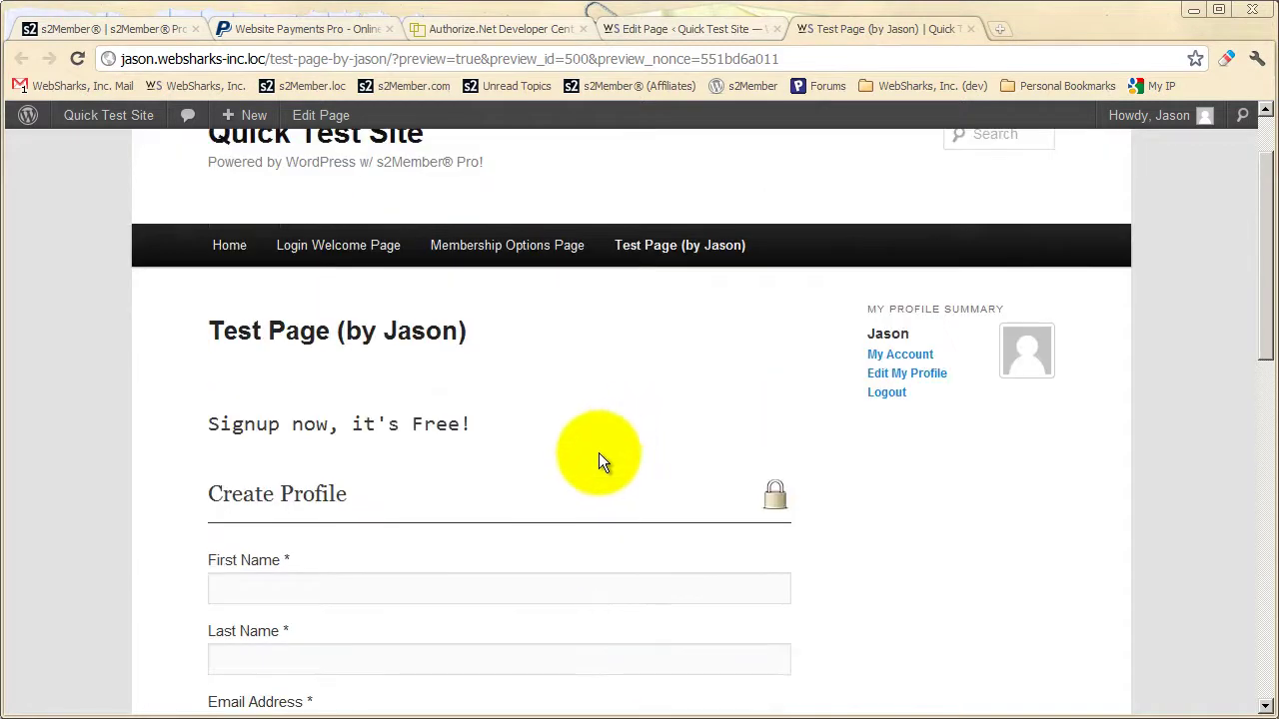
{"action": "scroll", "coordinate": [608, 383], "scroll_direction": "up", "scroll_amount": 1}
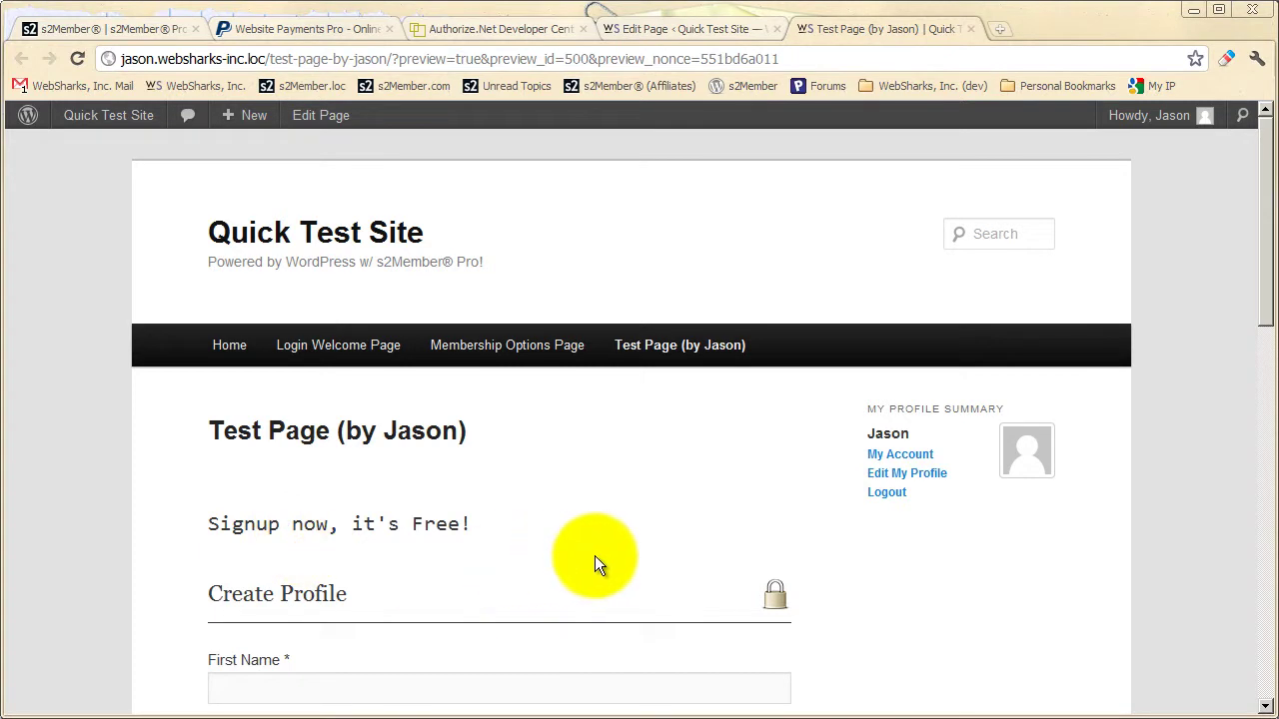
Close the preview and go to s2Member PayPal Pro-Forms, leaving the unsaved editor
{"action": "left_click", "coordinate": [968, 29]}
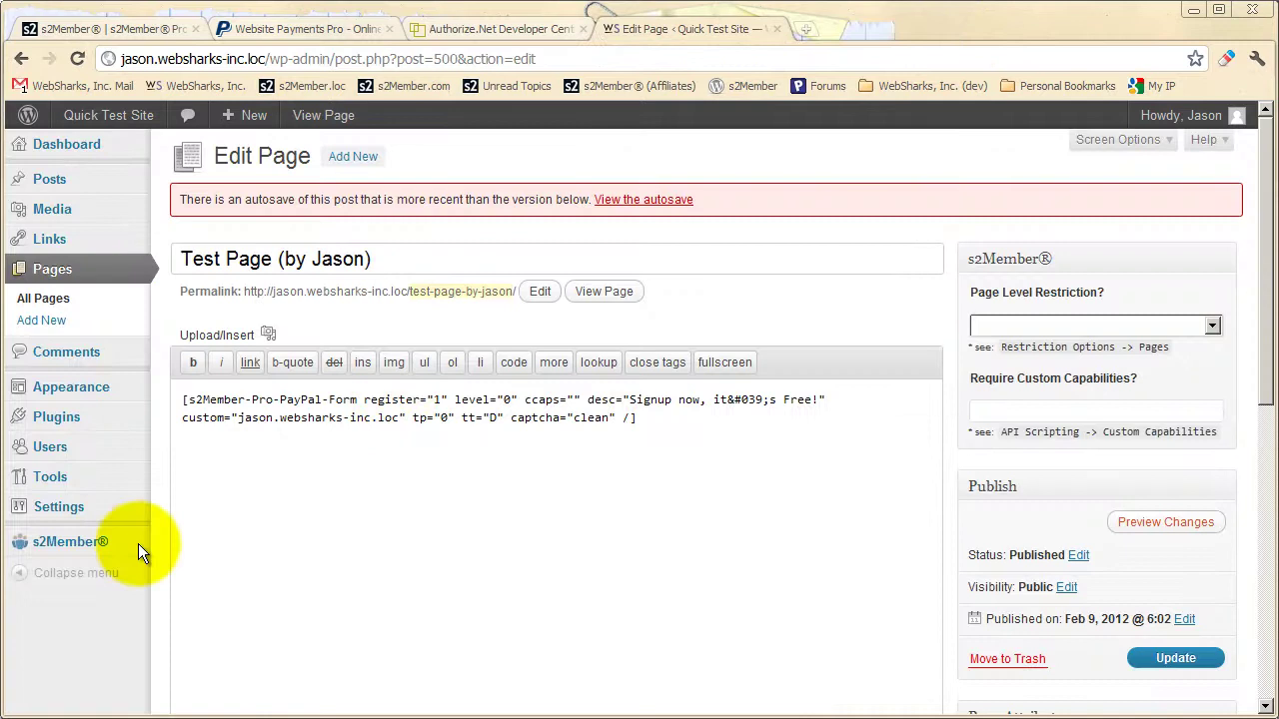
{"action": "mouse_move", "coordinate": [88, 555]}
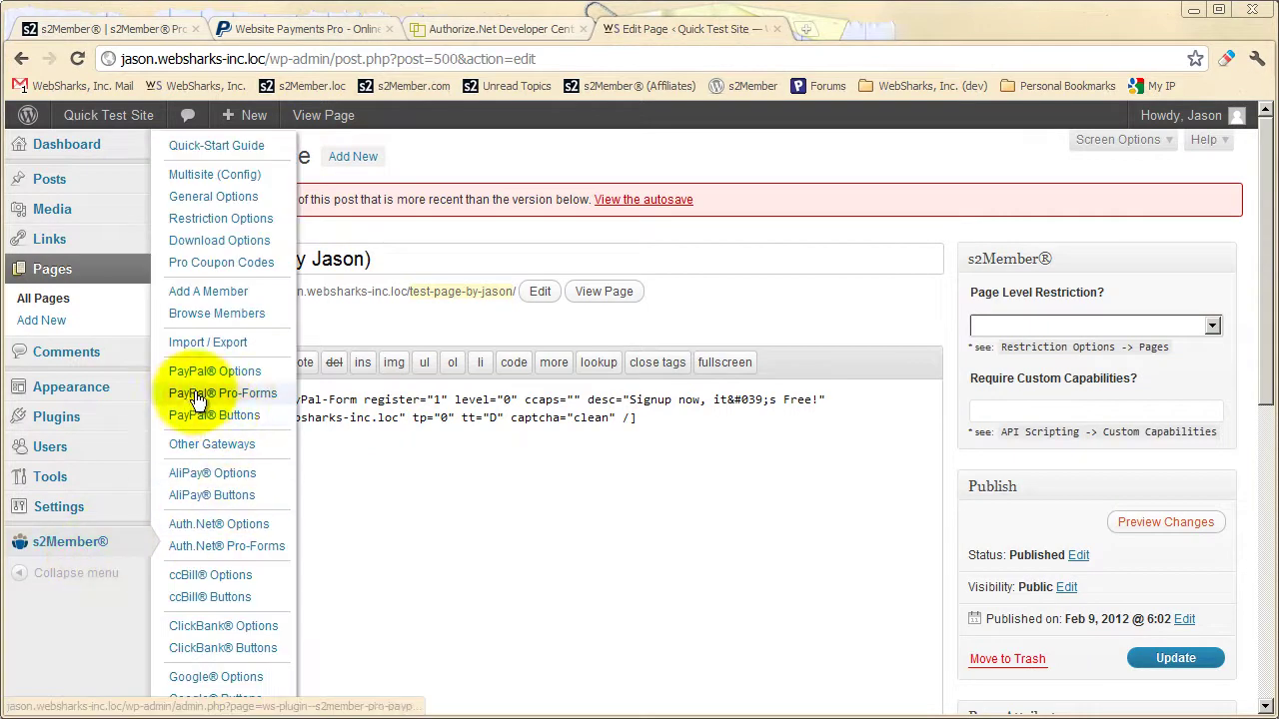
{"action": "left_click", "coordinate": [247, 399]}
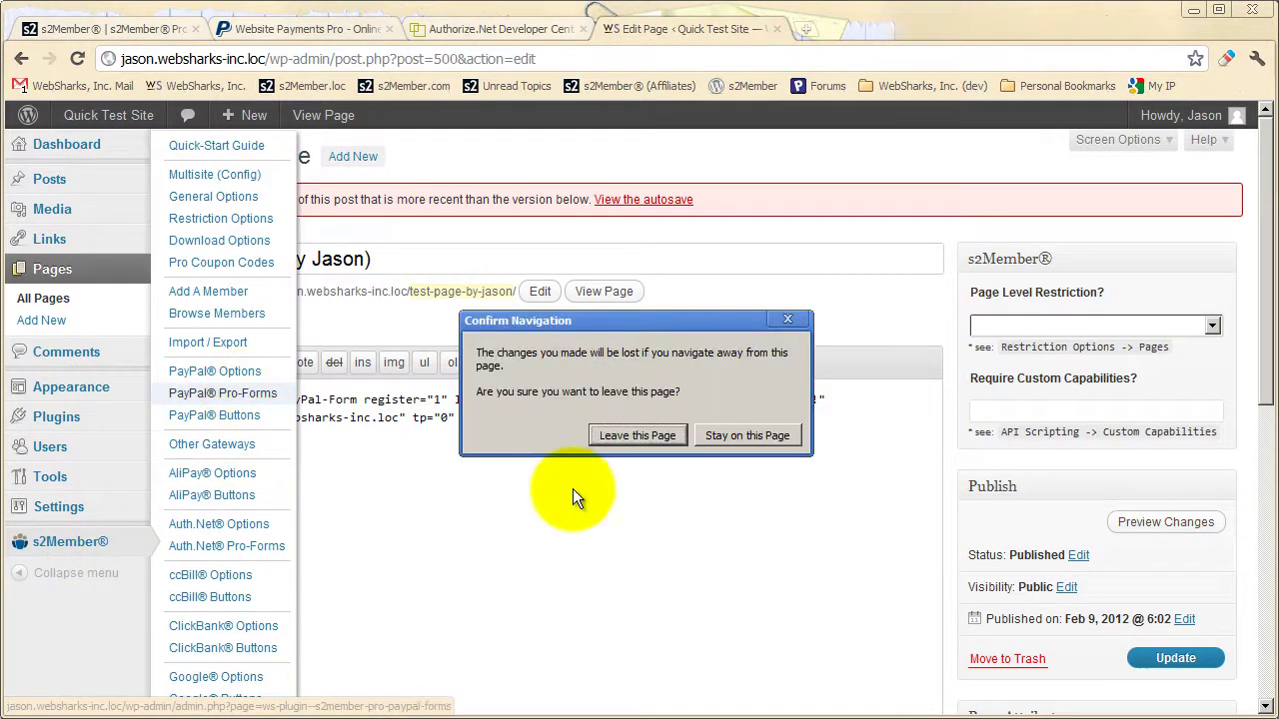
{"action": "left_click", "coordinate": [655, 442]}
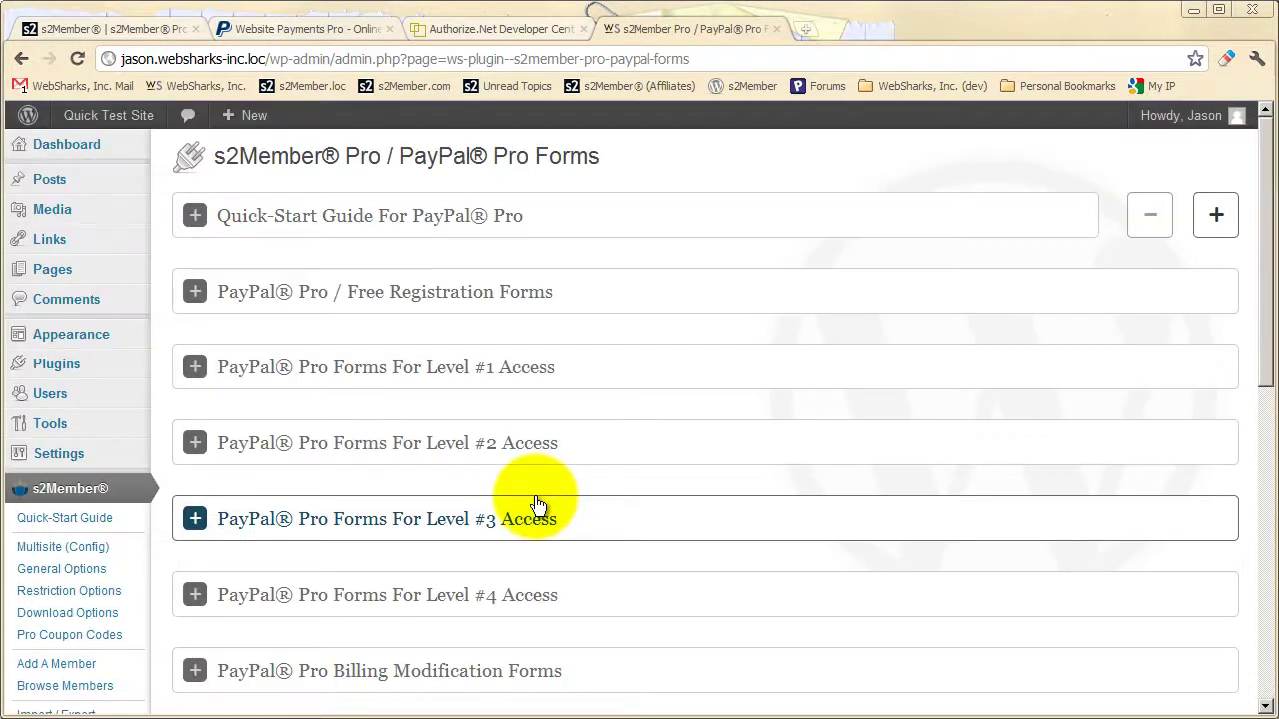
In the Level #1 form generator, set a 7-day free trial, then $129 recurring yearly
{"action": "left_click", "coordinate": [525, 370]}
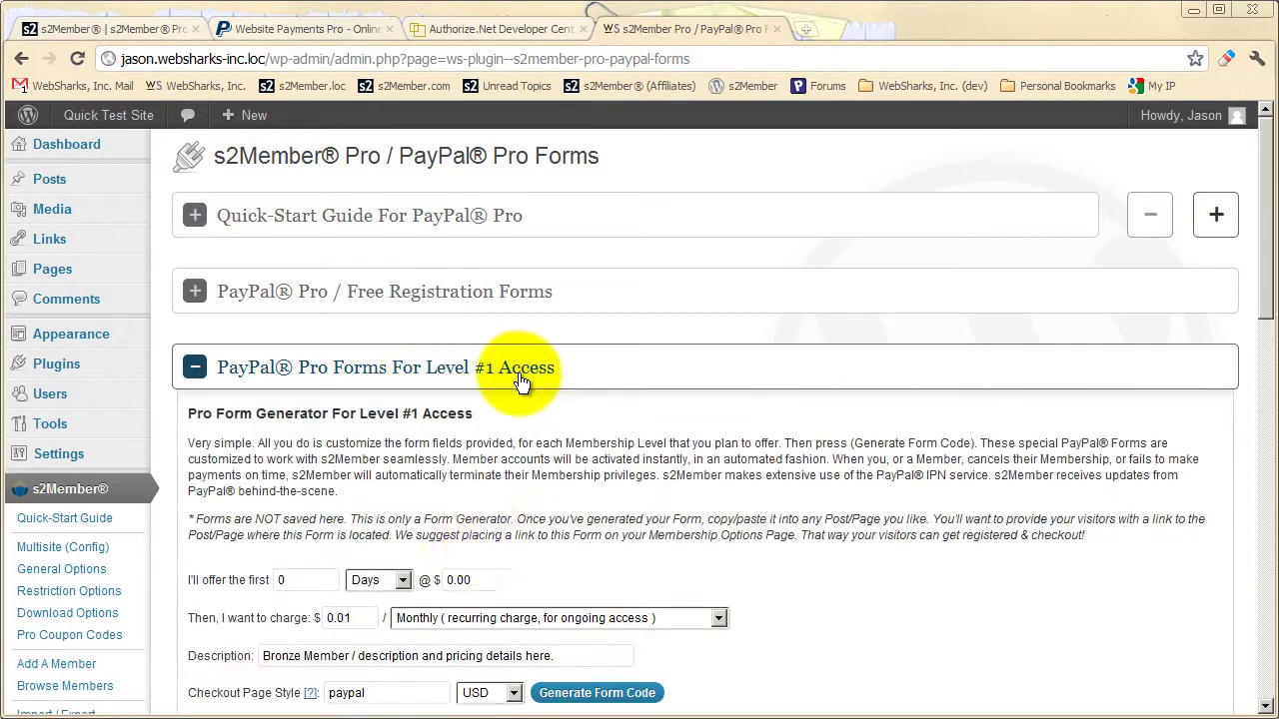
{"action": "scroll", "coordinate": [487, 441], "scroll_direction": "down", "scroll_amount": 1}
{"action": "double_click", "coordinate": [282, 380]}
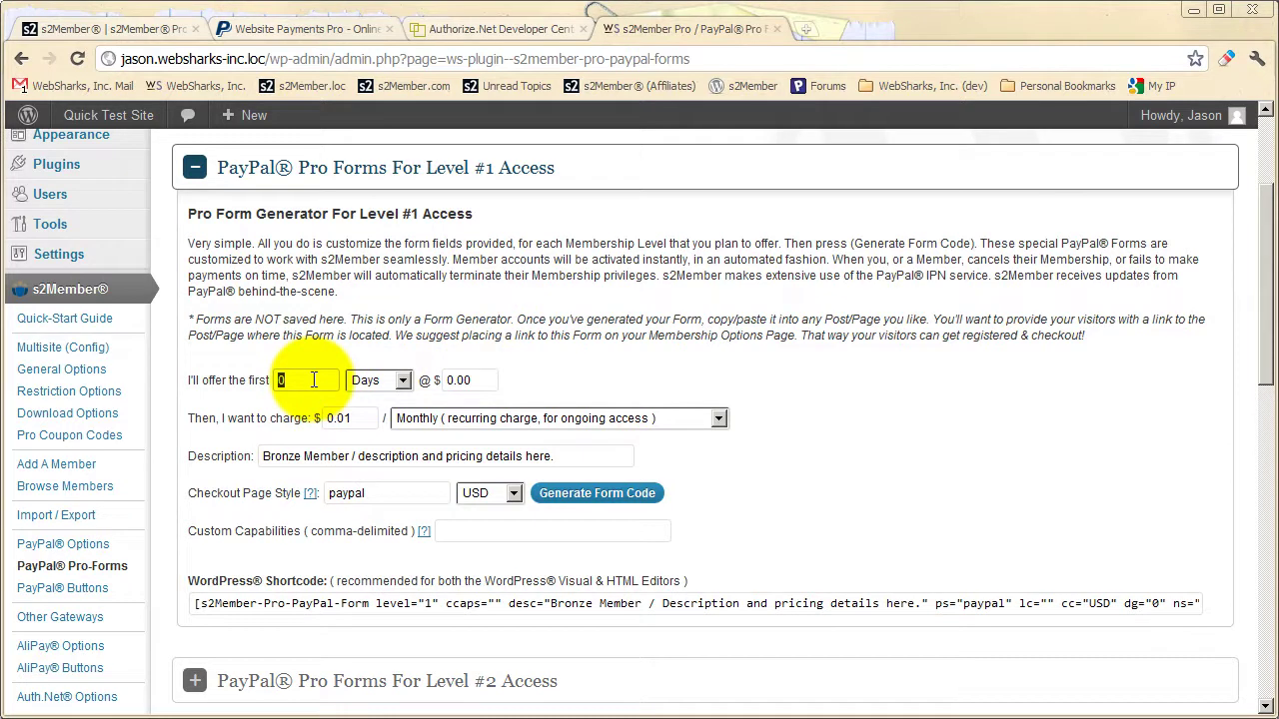
{"action": "type", "text": "7"}
{"action": "double_click", "coordinate": [340, 418]}
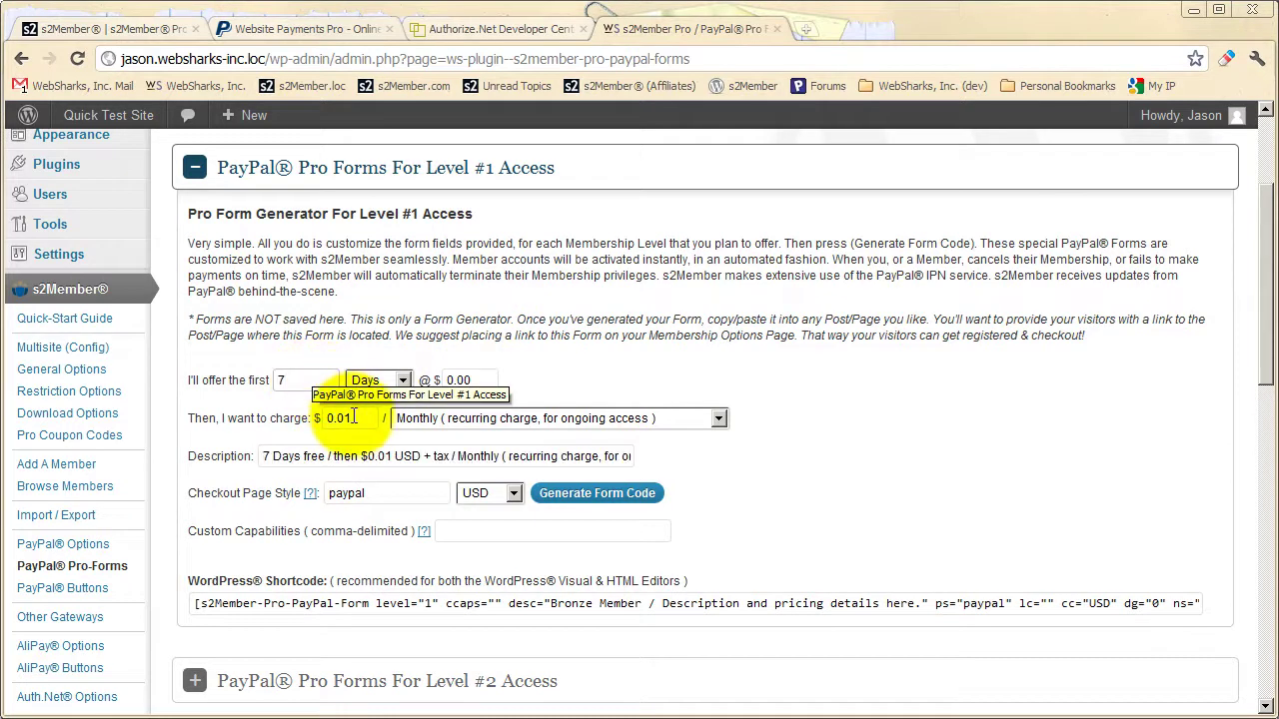
{"action": "type", "text": "129"}
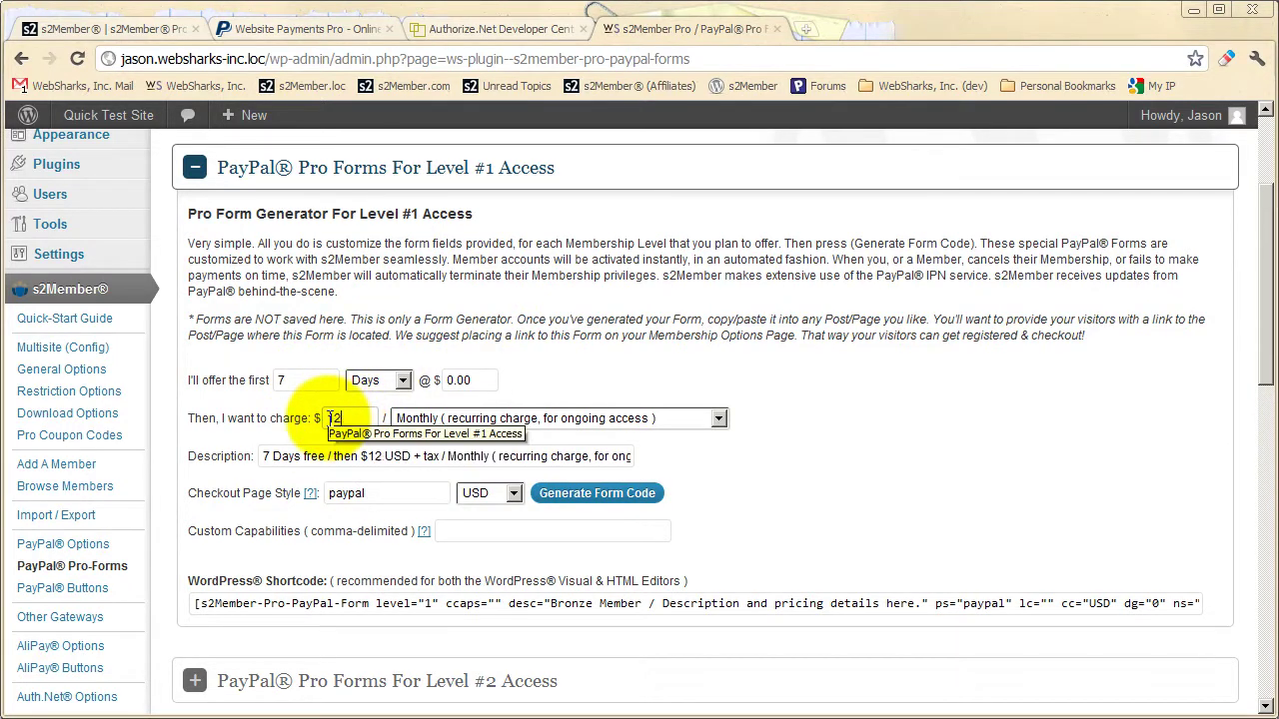
{"action": "left_click", "coordinate": [488, 418]}
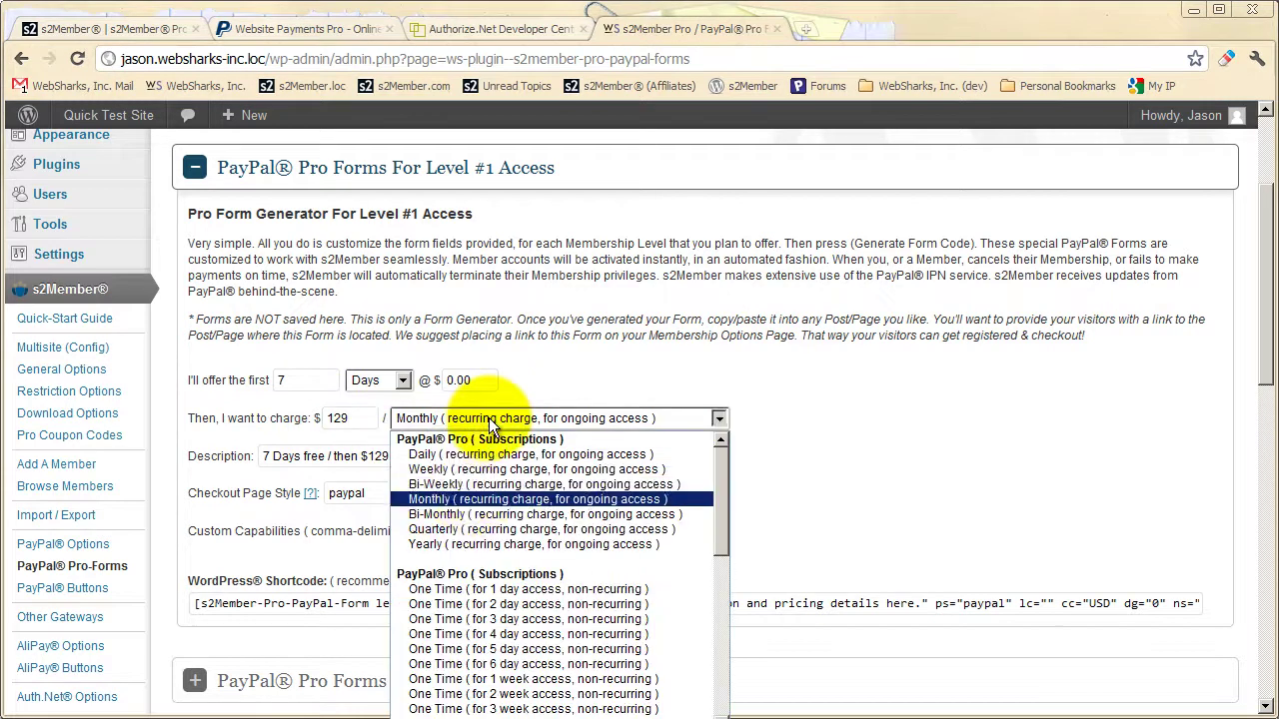
{"action": "left_click", "coordinate": [460, 543]}
Add custom capabilities music,videos, generate the form code and copy the shortcode
{"action": "left_click", "coordinate": [480, 529]}
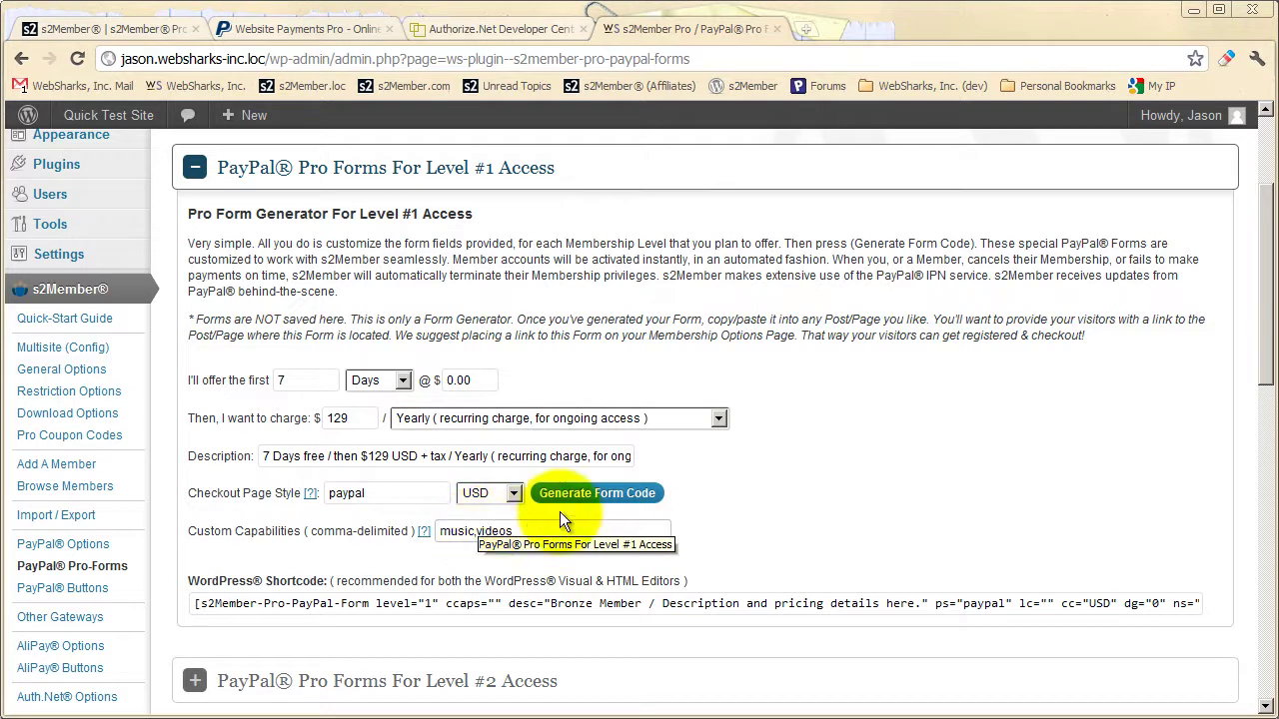
{"action": "left_click", "coordinate": [596, 492]}
{"action": "left_click", "coordinate": [763, 423]}
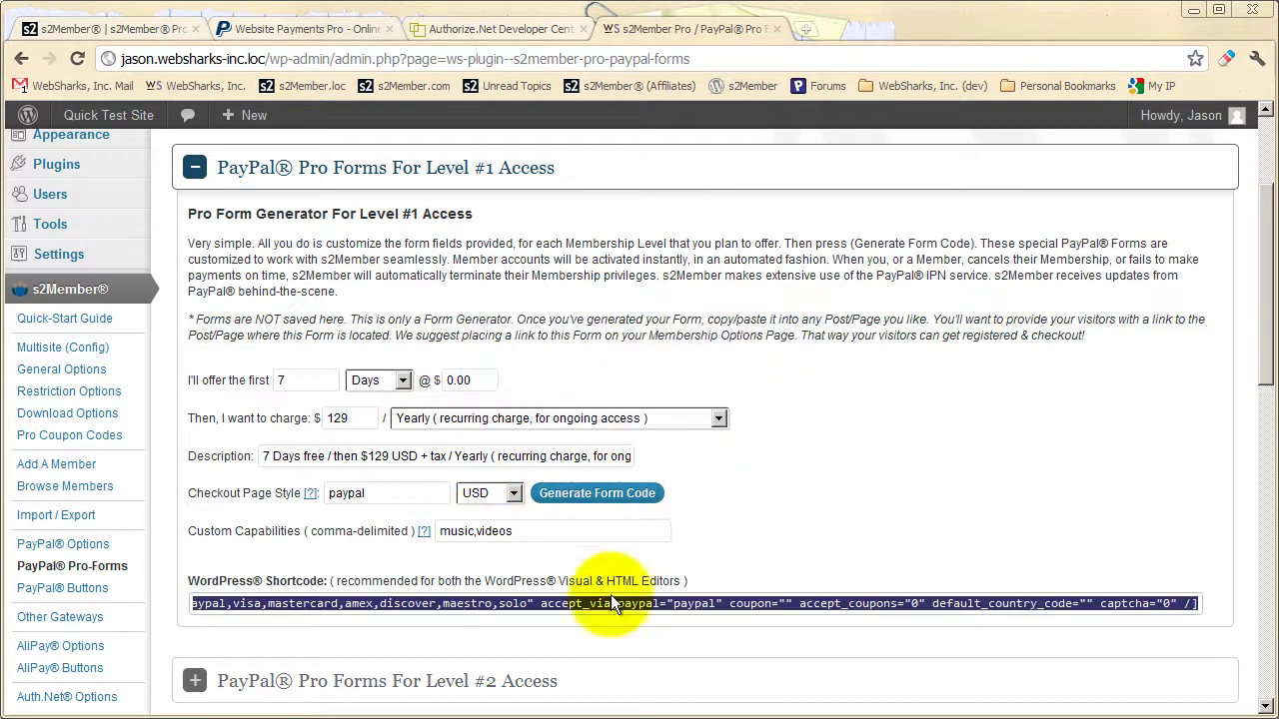
{"action": "right_click", "coordinate": [326, 604]}
{"action": "left_click", "coordinate": [366, 421]}
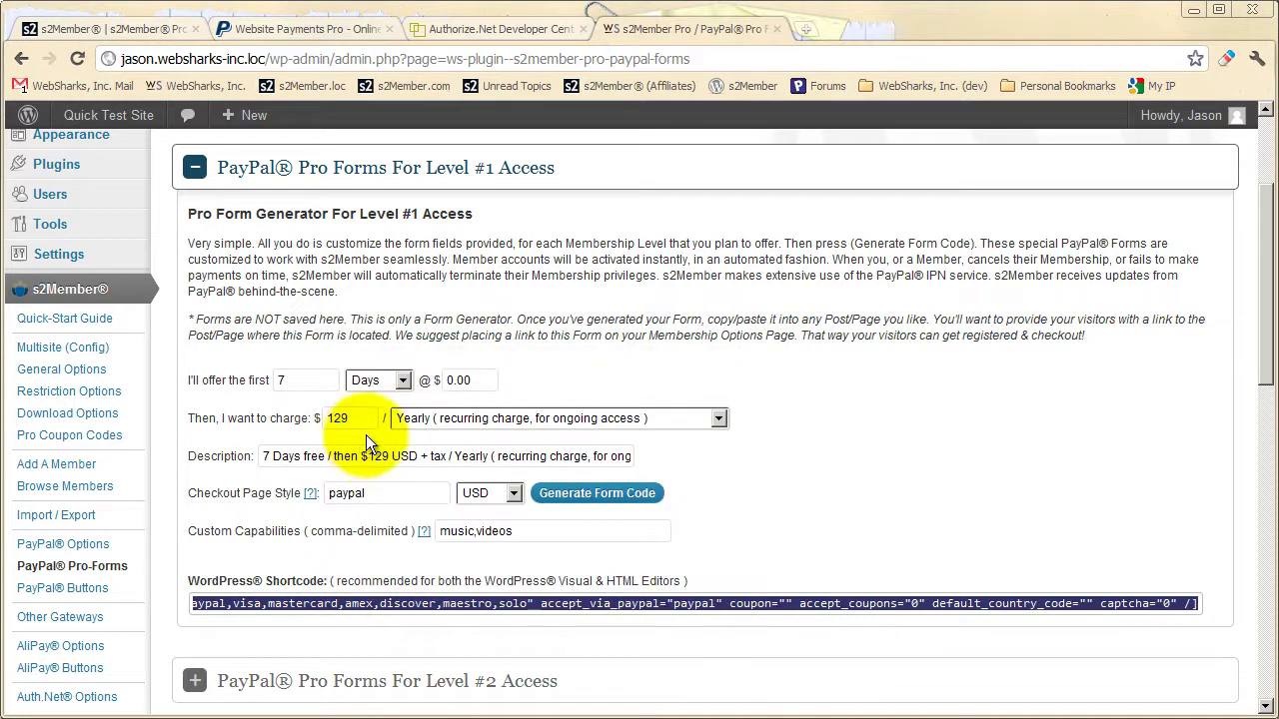
{"action": "left_click", "coordinate": [196, 167]}
Paste the Level #1 $129-yearly form shortcode into the Test Page body
{"action": "scroll", "coordinate": [189, 329], "scroll_direction": "up", "scroll_amount": 3}
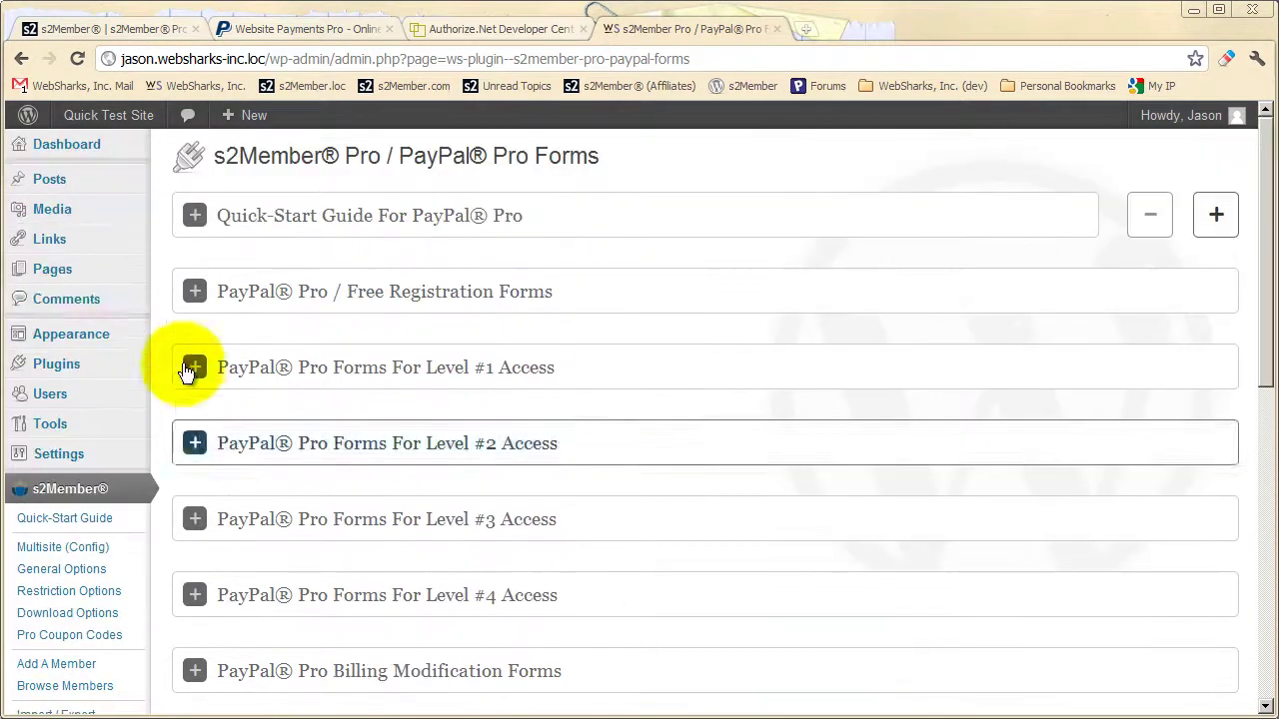
{"action": "left_click", "coordinate": [84, 285]}
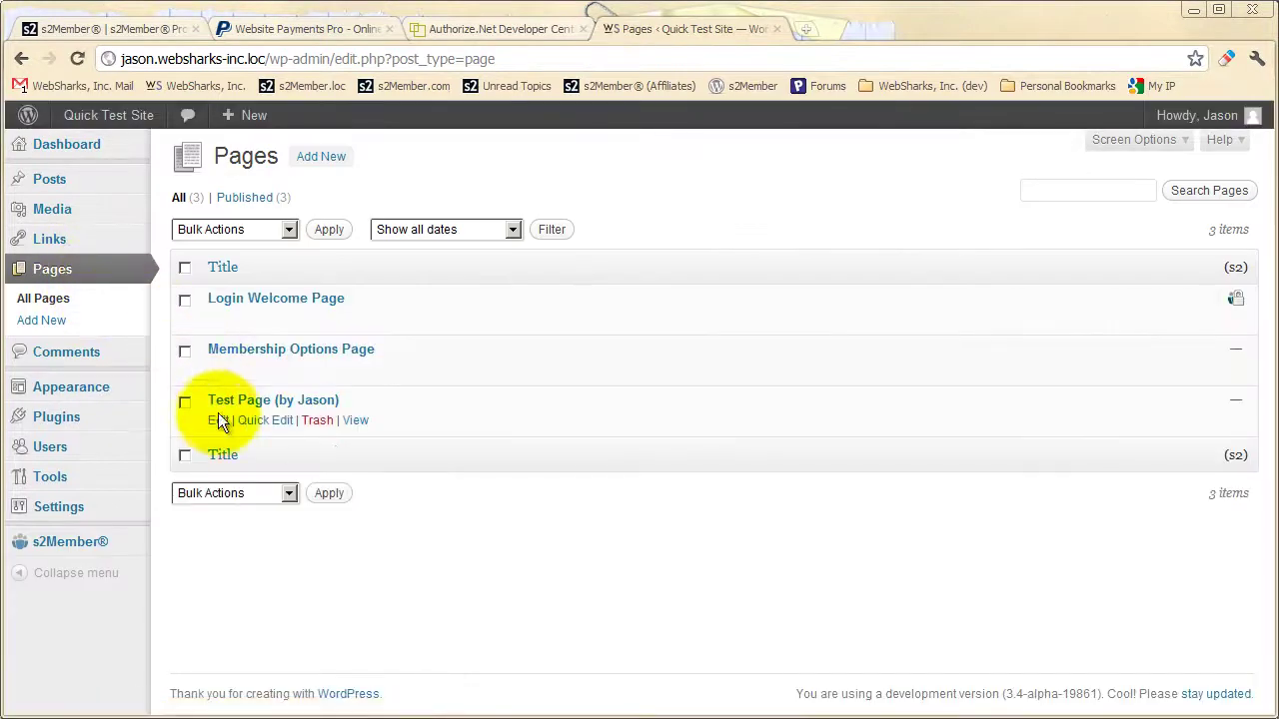
{"action": "left_click", "coordinate": [340, 404]}
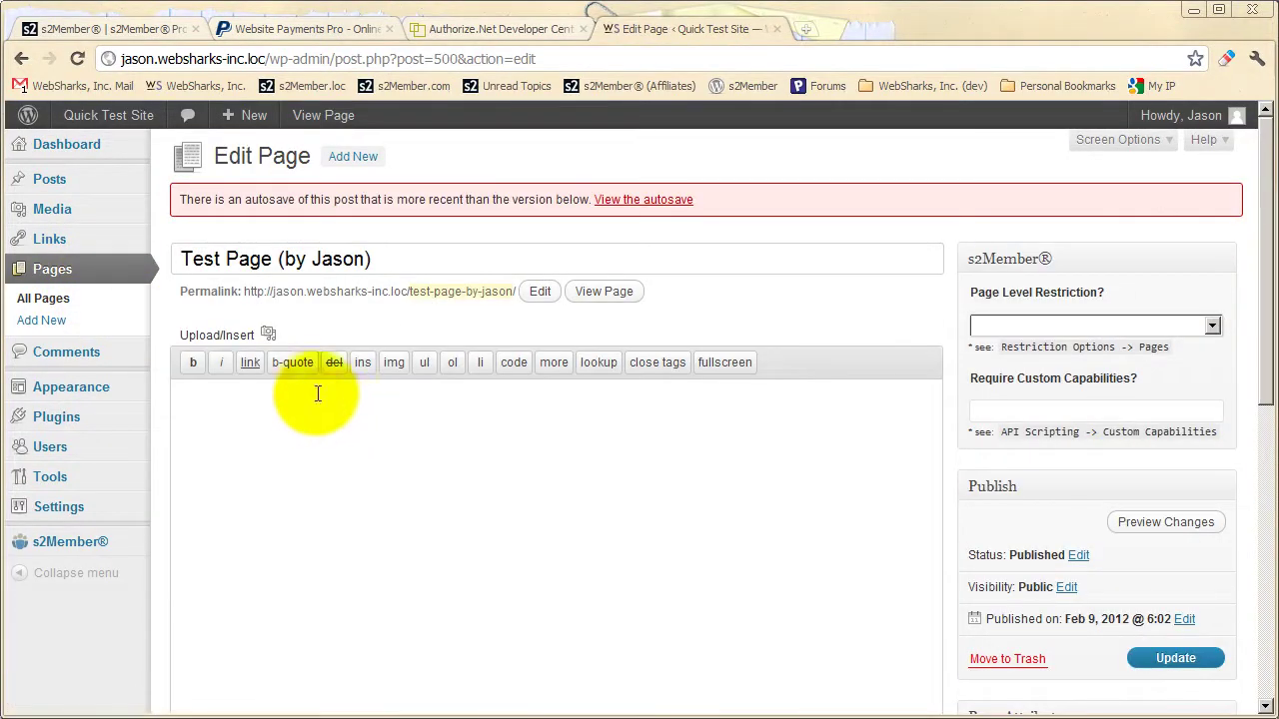
{"action": "left_click", "coordinate": [300, 400]}
{"action": "right_click", "coordinate": [302, 399]}
{"action": "left_click", "coordinate": [316, 501]}
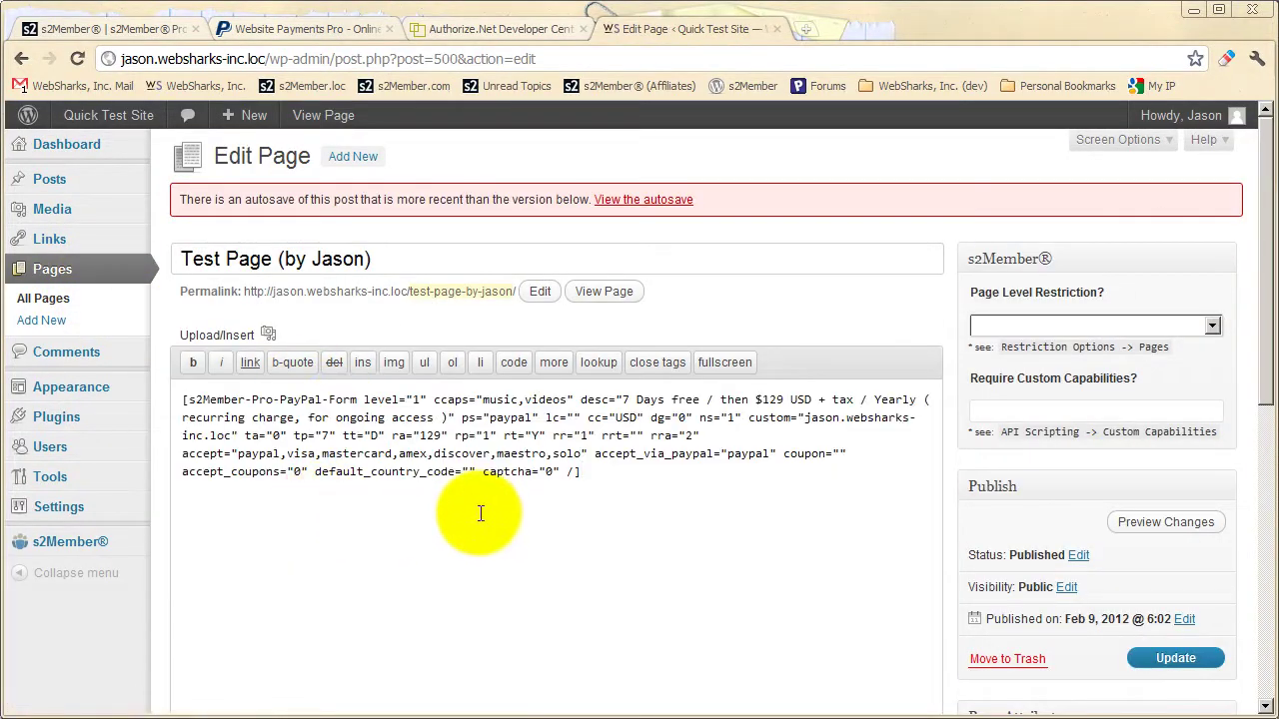
Preview the Test Page and scroll through the 7-days-free, then $129 yearly checkout form
{"action": "left_click", "coordinate": [1165, 527]}
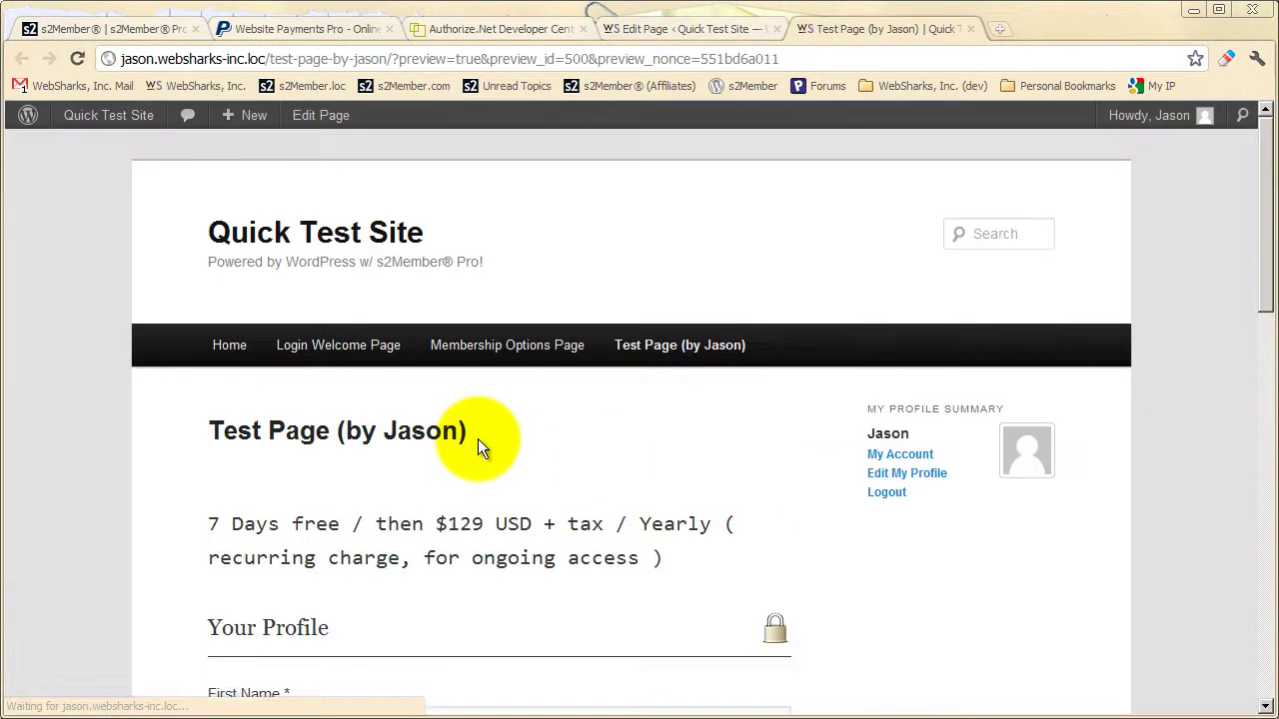
{"action": "scroll", "coordinate": [477, 447], "scroll_direction": "down", "scroll_amount": 2}
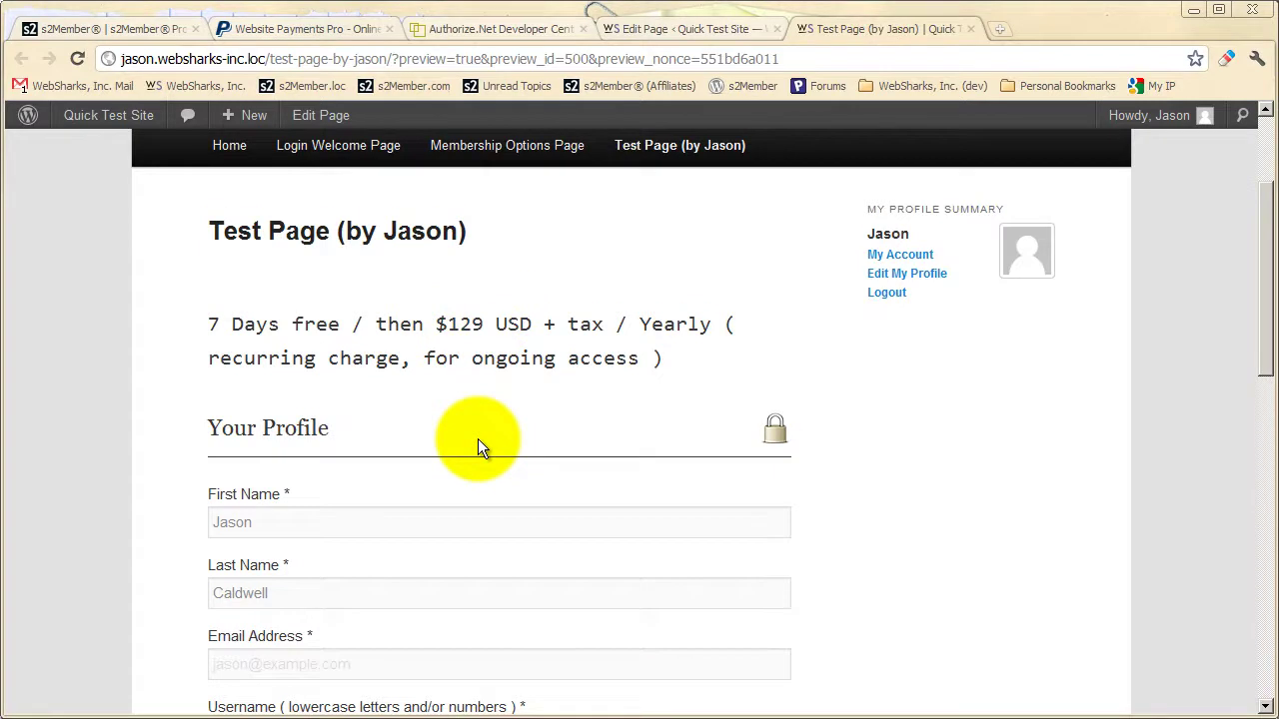
{"action": "scroll", "coordinate": [477, 439], "scroll_direction": "down", "scroll_amount": 1}
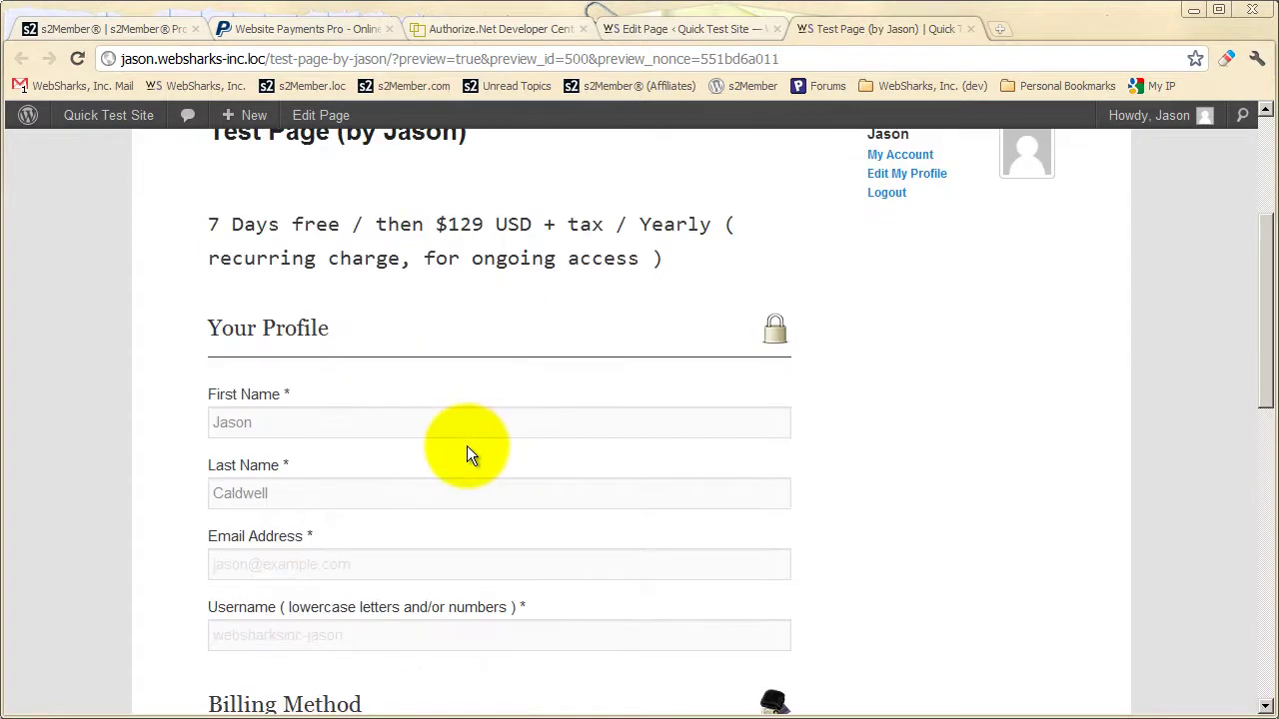
{"action": "scroll", "coordinate": [469, 449], "scroll_direction": "up", "scroll_amount": 1}
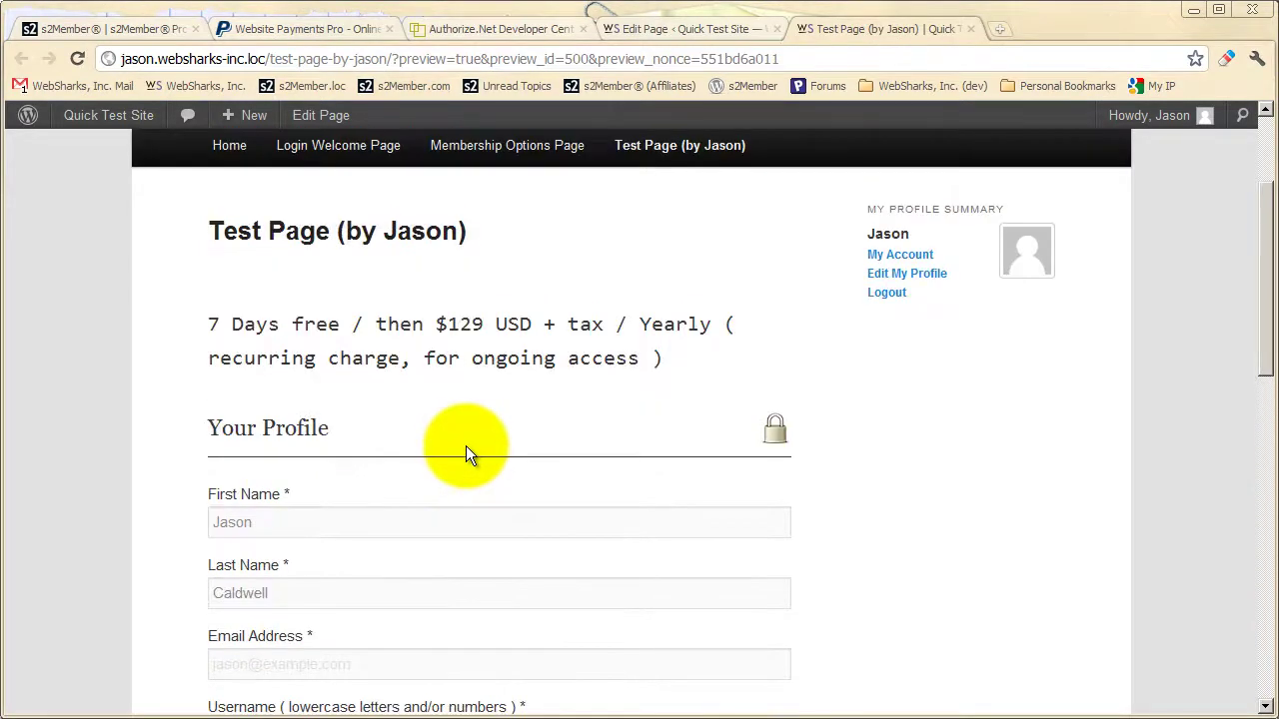
{"action": "scroll", "coordinate": [466, 446], "scroll_direction": "down", "scroll_amount": 2}
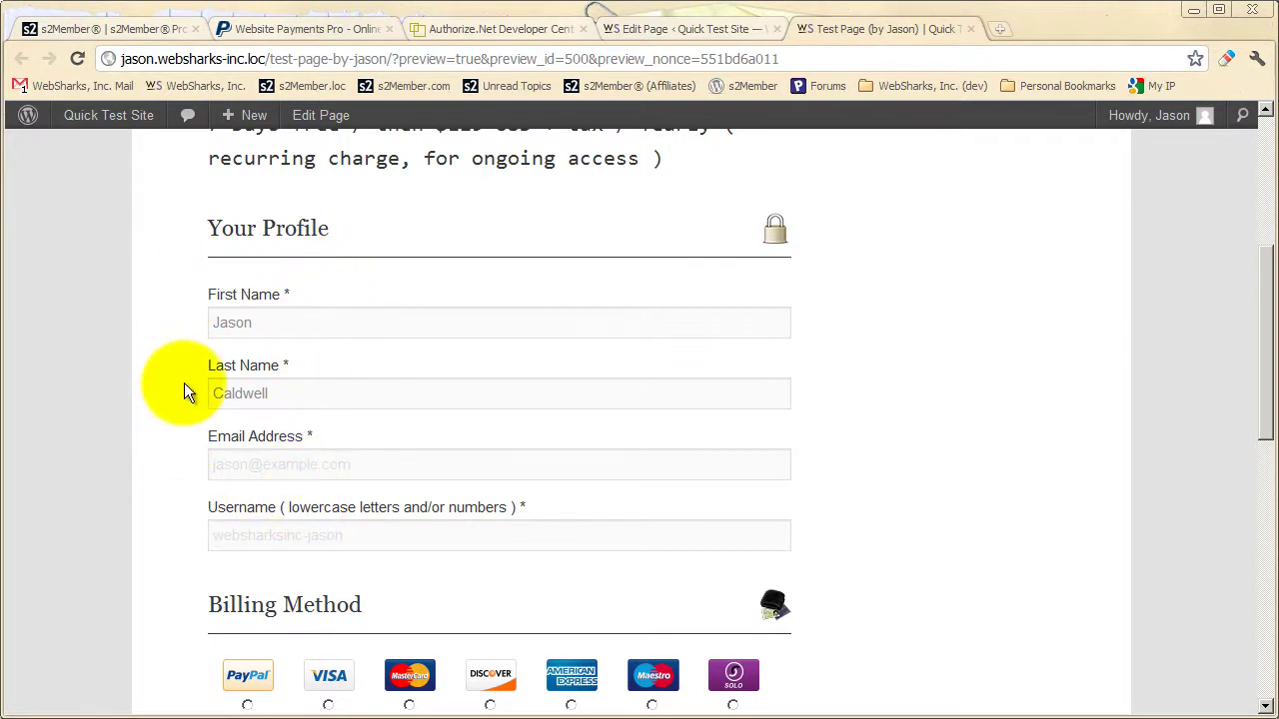
{"action": "scroll", "coordinate": [185, 390], "scroll_direction": "down", "scroll_amount": 2}
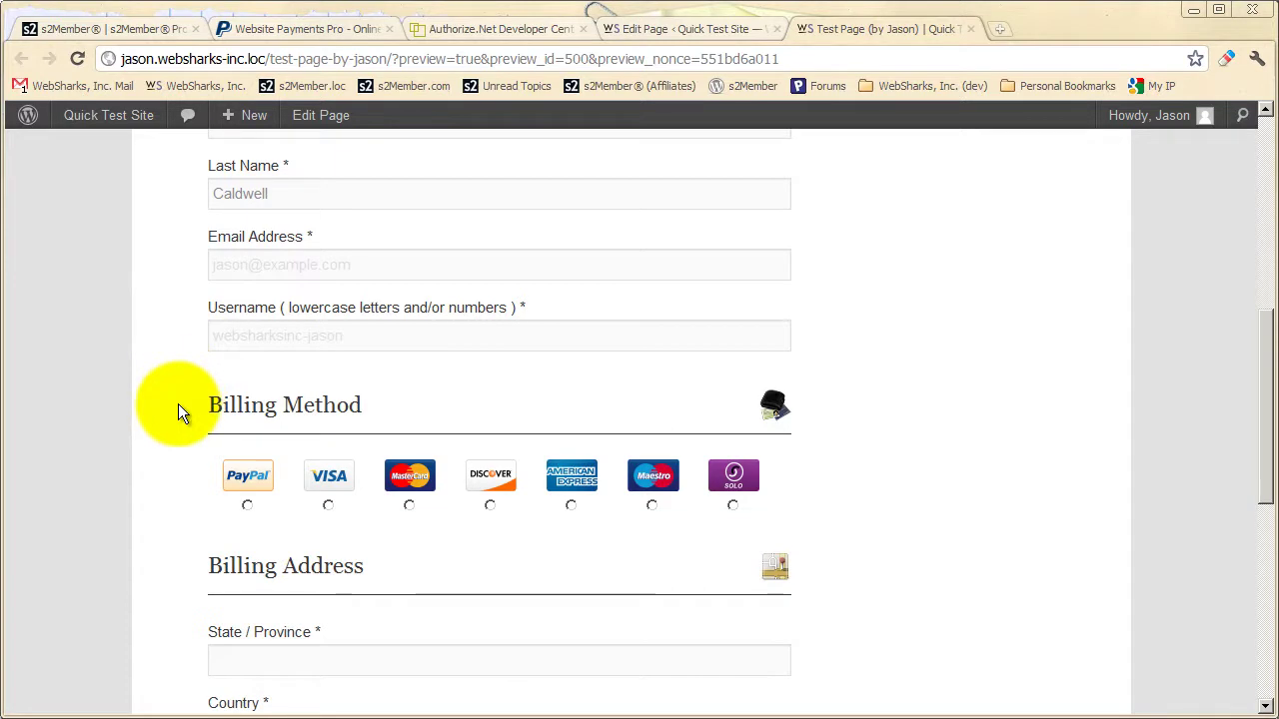
{"action": "scroll", "coordinate": [178, 407], "scroll_direction": "down", "scroll_amount": 1}
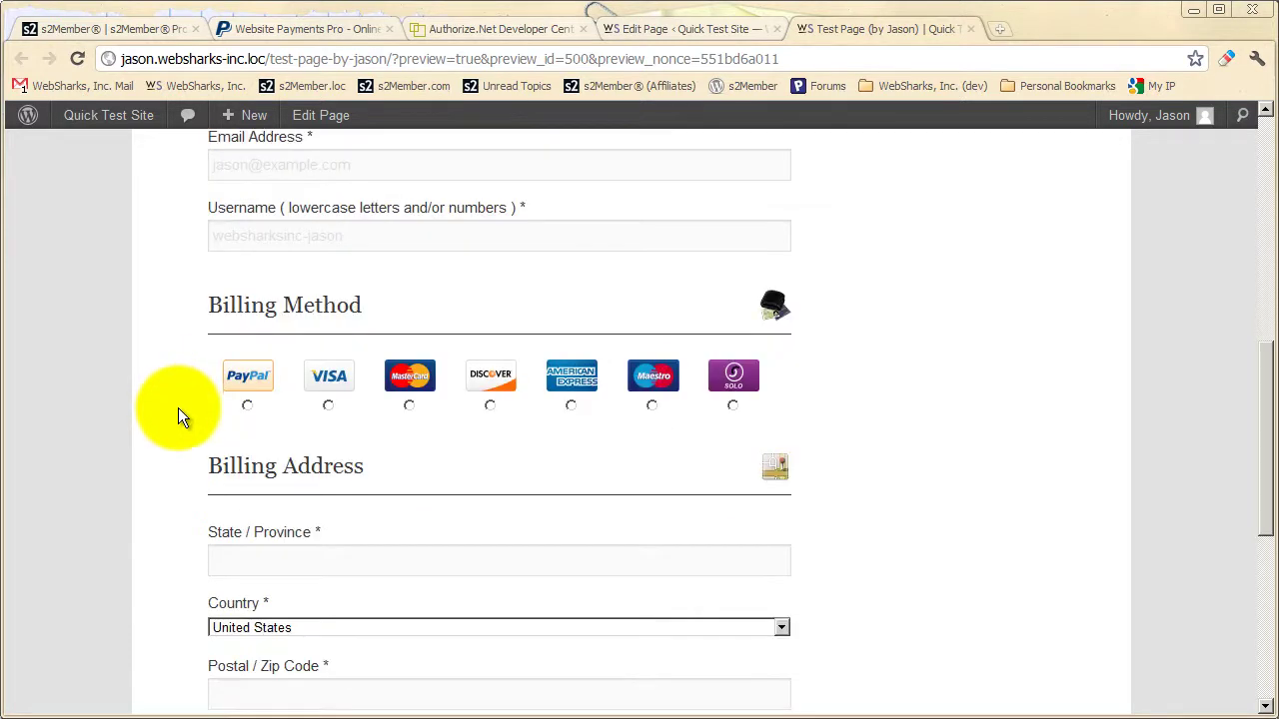
Choose VISA as the billing method to reveal the card fields, then scroll back up
{"action": "left_click", "coordinate": [333, 395]}
{"action": "scroll", "coordinate": [301, 444], "scroll_direction": "down", "scroll_amount": 1}
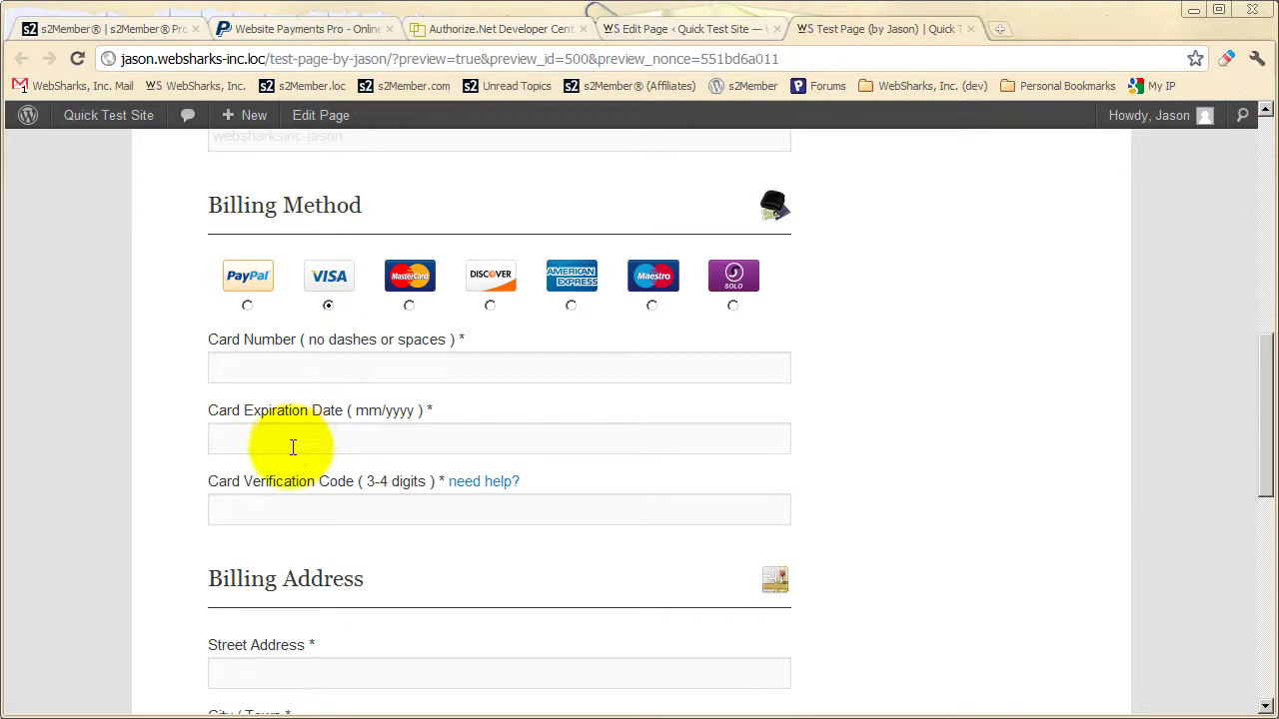
{"action": "scroll", "coordinate": [403, 463], "scroll_direction": "down", "scroll_amount": 3}
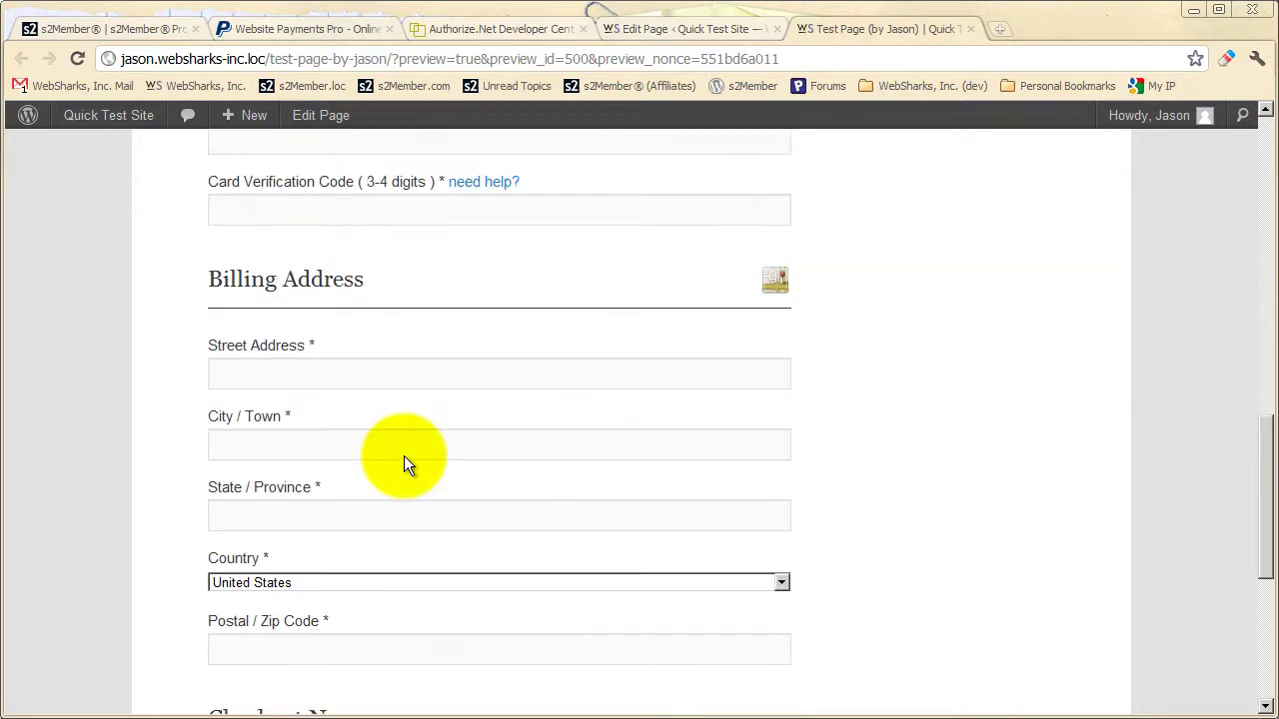
{"action": "scroll", "coordinate": [406, 458], "scroll_direction": "down", "scroll_amount": 3}
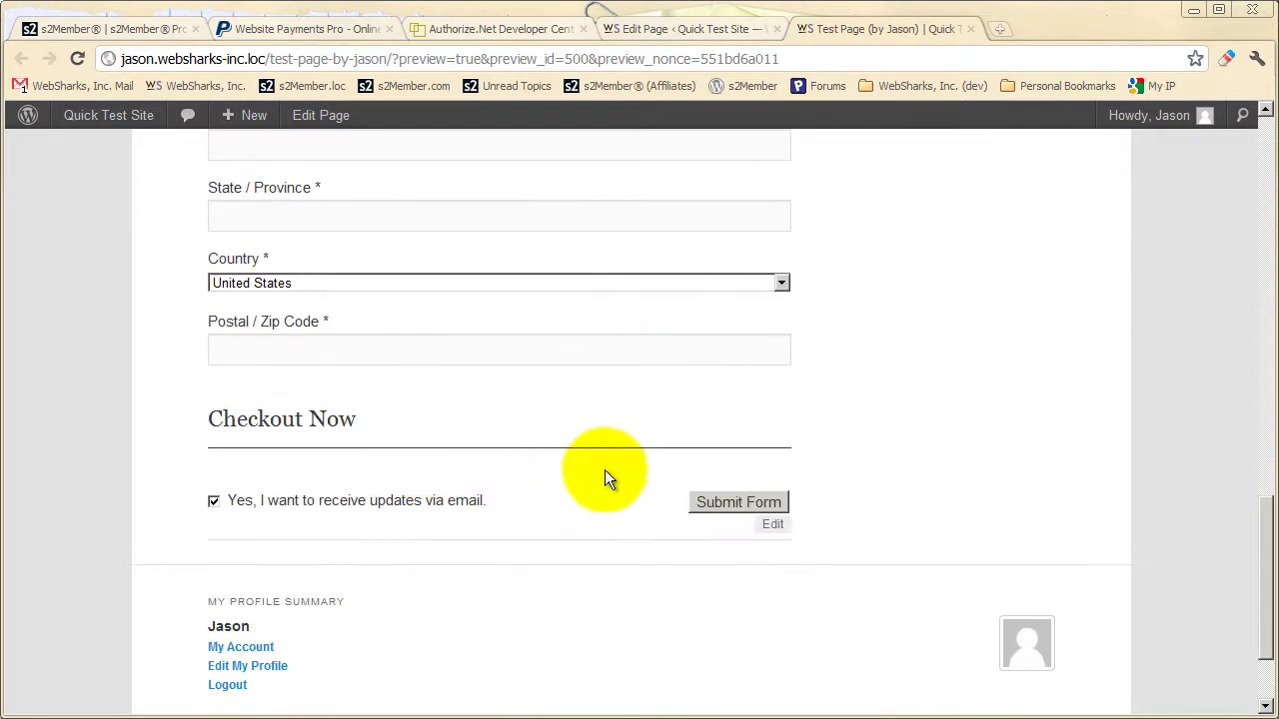
{"action": "scroll", "coordinate": [622, 474], "scroll_direction": "up", "scroll_amount": 10}
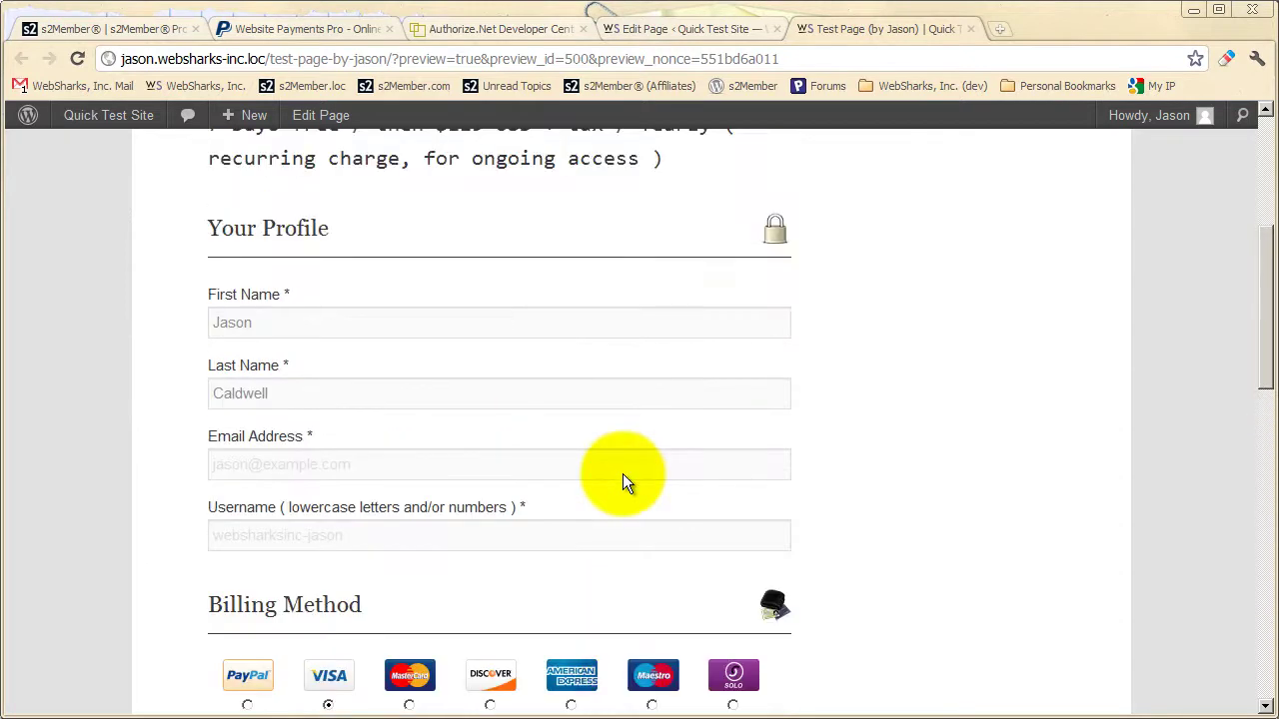
{"action": "scroll", "coordinate": [623, 474], "scroll_direction": "up", "scroll_amount": 3}
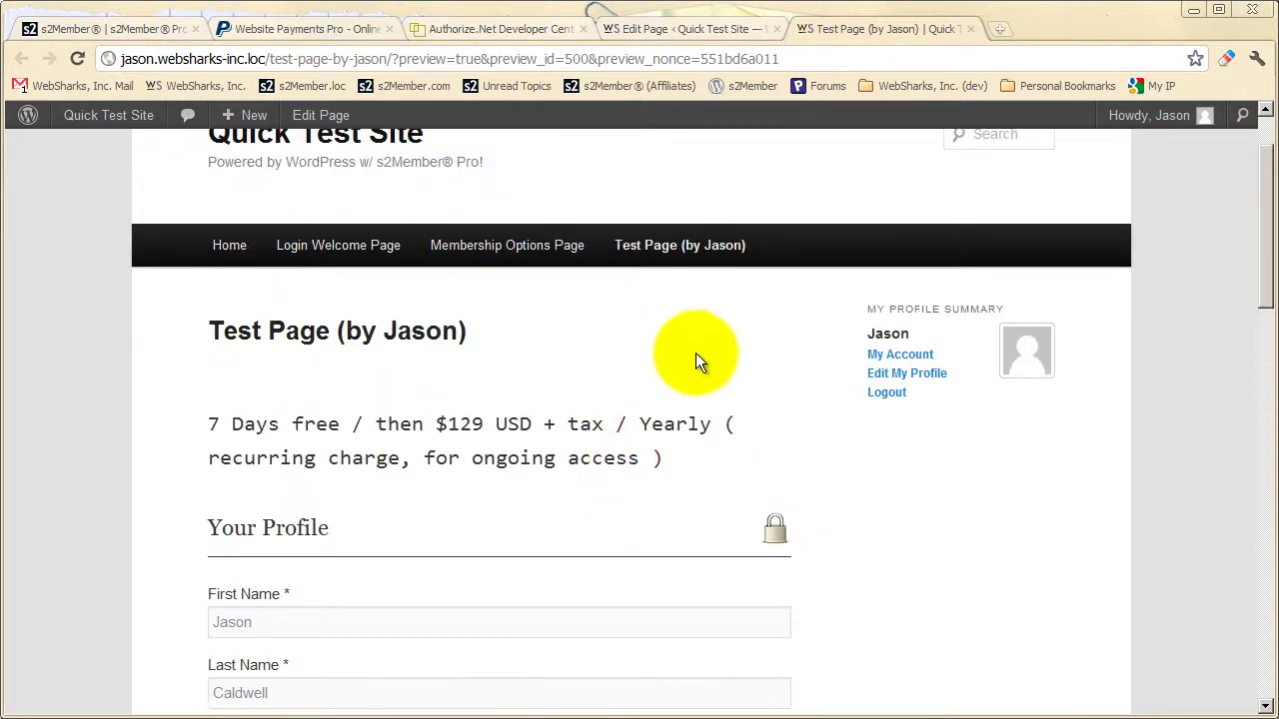
{"action": "scroll", "coordinate": [694, 375], "scroll_direction": "up", "scroll_amount": 1}
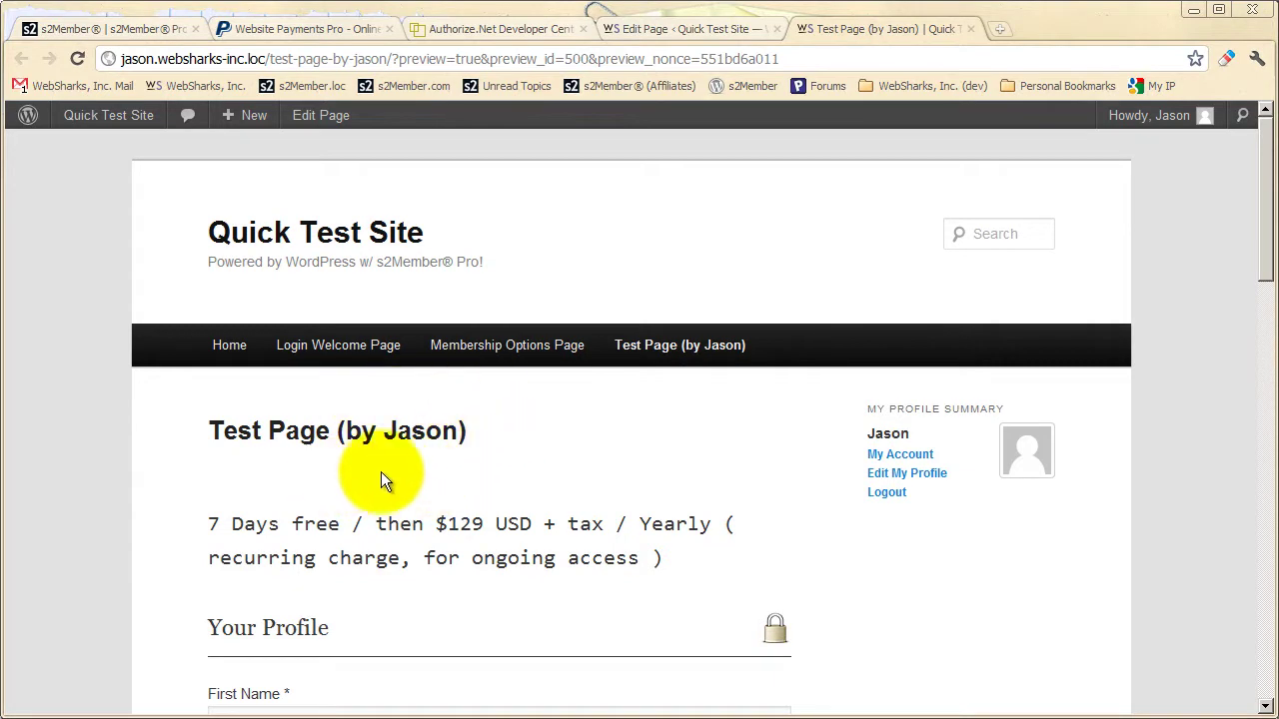
Return to the s2Member Pro tab and browse Prices/Licensing's $69 and $129 licenses
{"action": "left_click", "coordinate": [100, 29]}
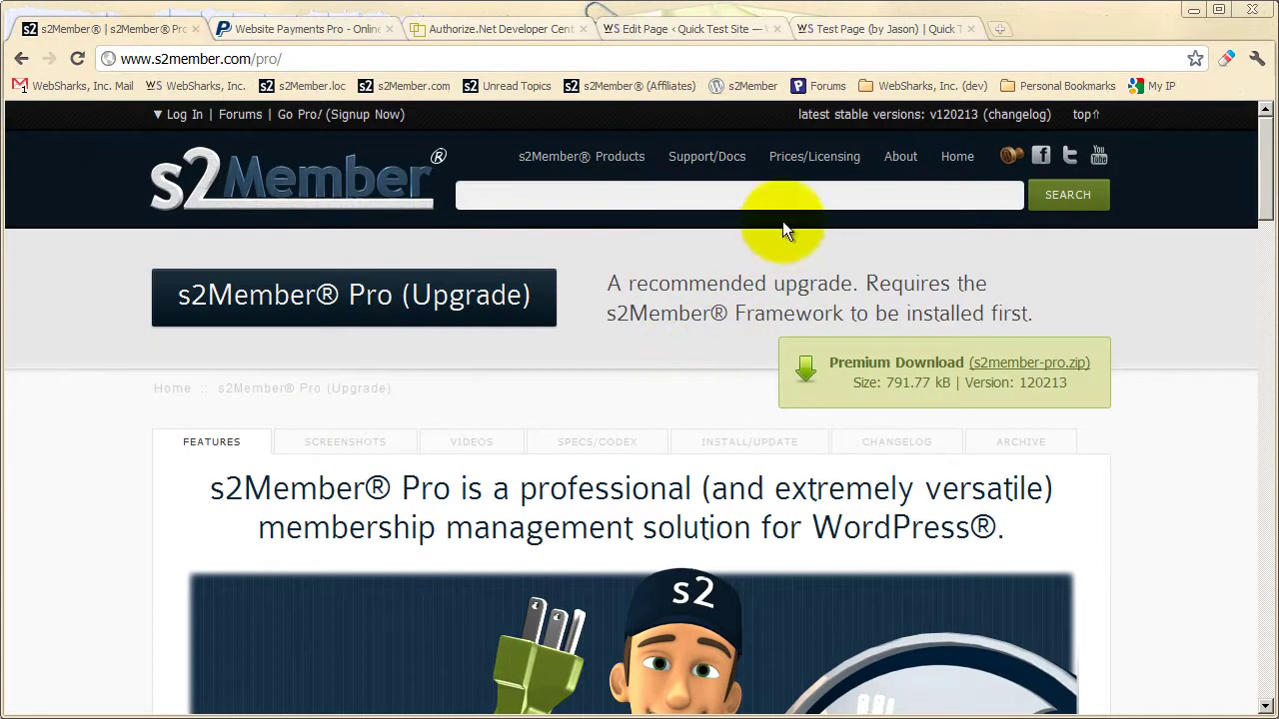
{"action": "left_click", "coordinate": [822, 160]}
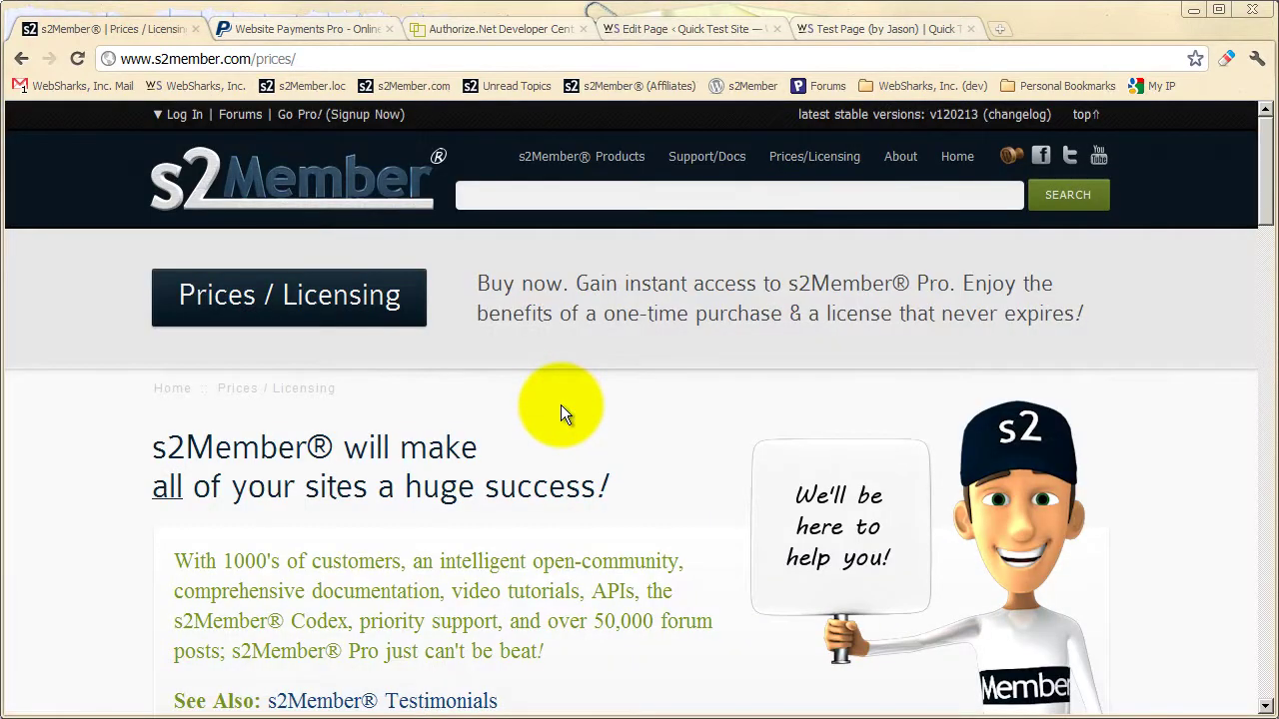
{"action": "scroll", "coordinate": [557, 408], "scroll_direction": "down", "scroll_amount": 5}
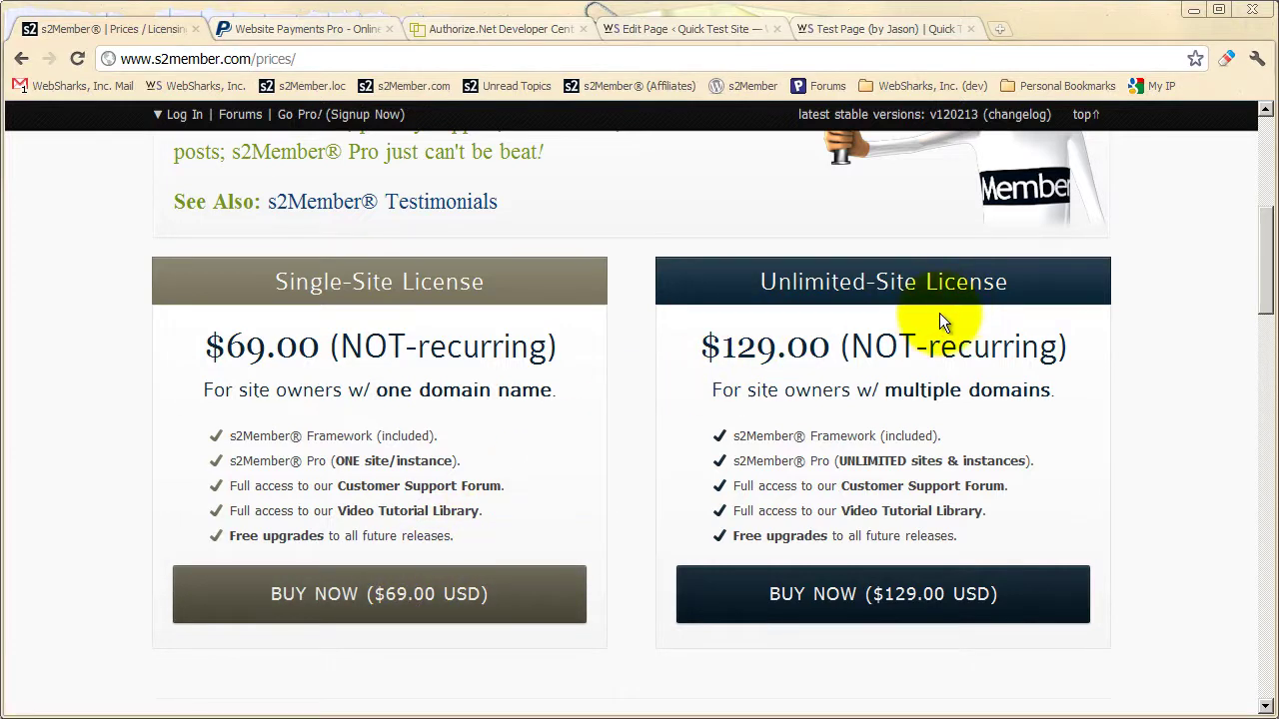
{"action": "scroll", "coordinate": [656, 403], "scroll_direction": "down", "scroll_amount": 4}
{"action": "scroll", "coordinate": [656, 403], "scroll_direction": "down", "scroll_amount": 7}
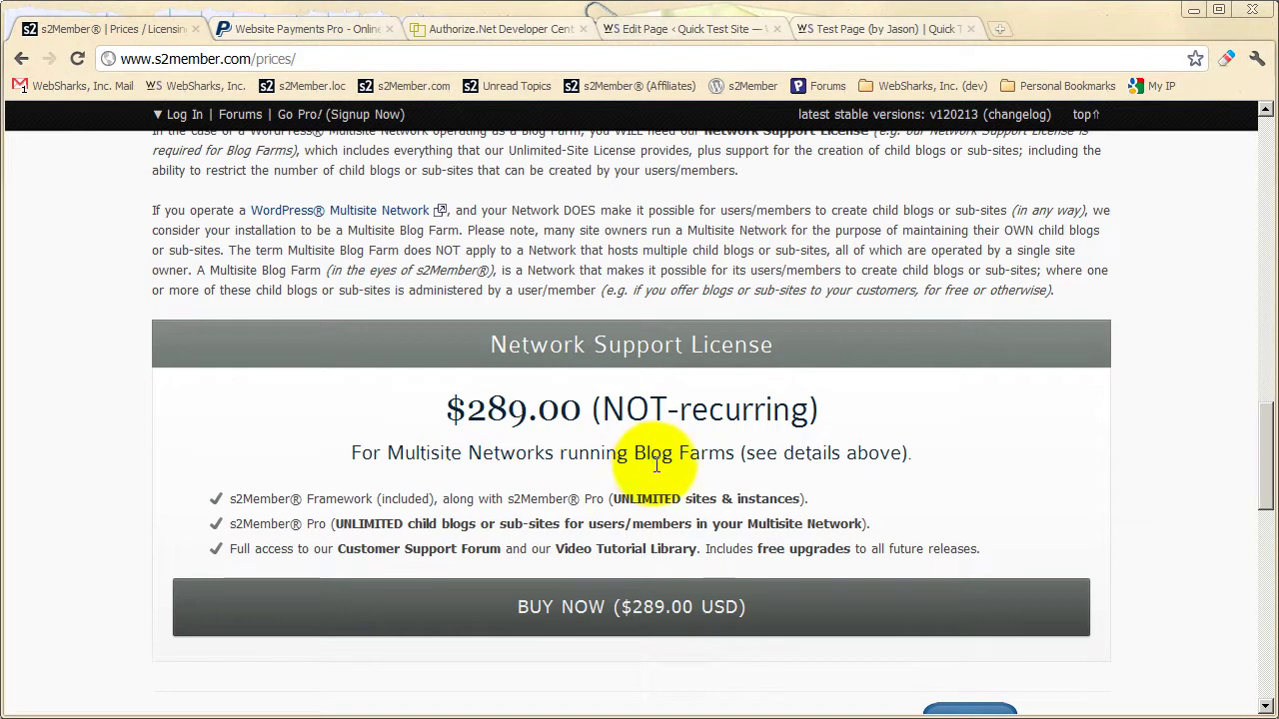
{"action": "scroll", "coordinate": [639, 477], "scroll_direction": "up", "scroll_amount": 3}
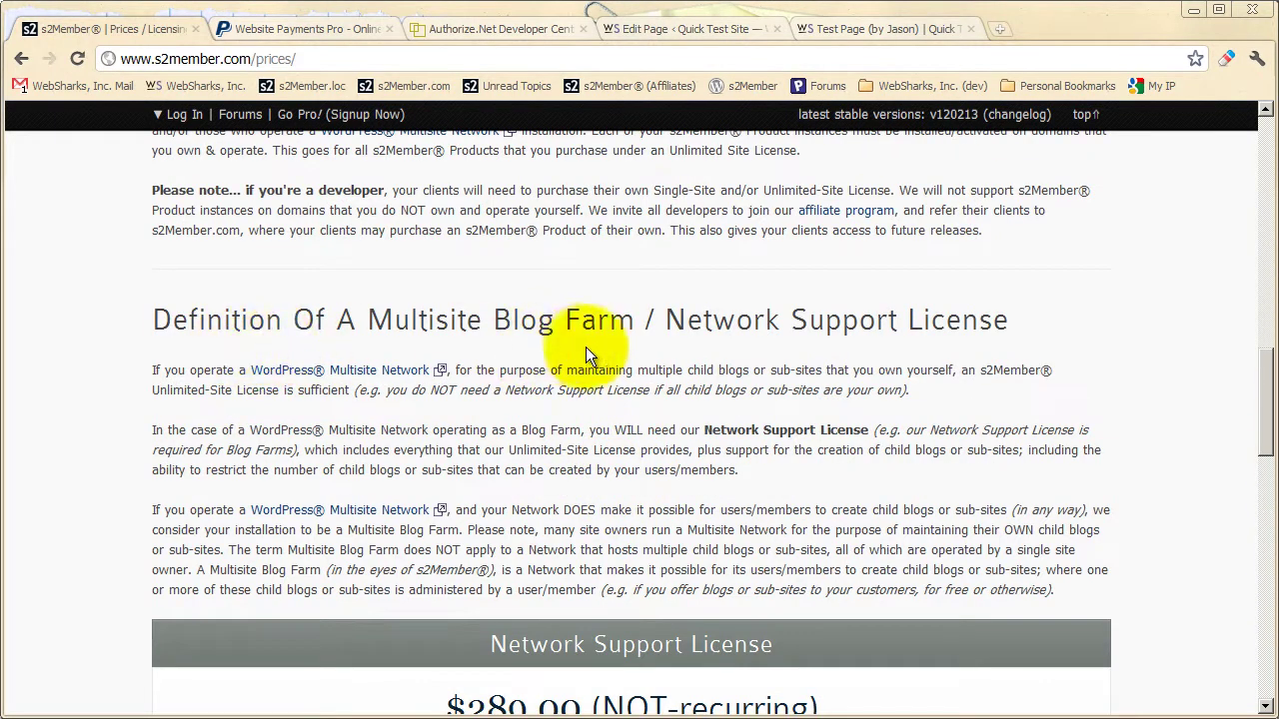
{"action": "scroll", "coordinate": [600, 384], "scroll_direction": "up", "scroll_amount": 1}
{"action": "scroll", "coordinate": [599, 384], "scroll_direction": "up", "scroll_amount": 5}
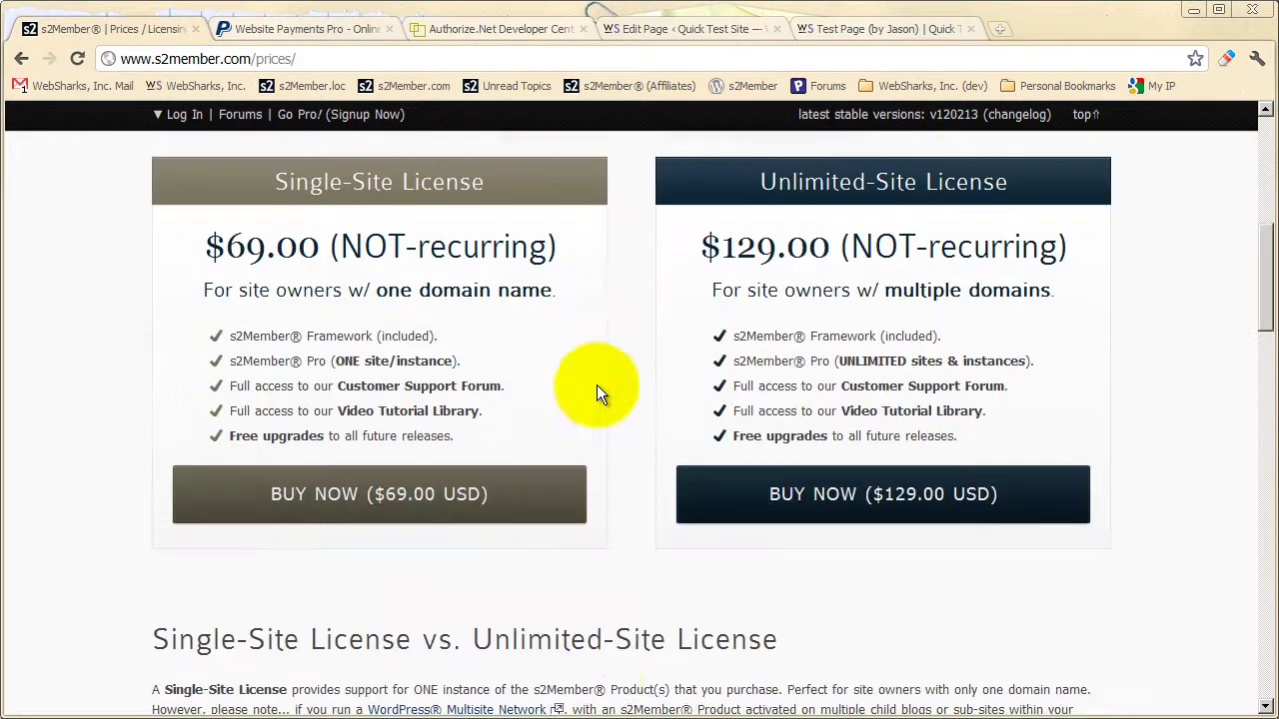
{"action": "scroll", "coordinate": [606, 390], "scroll_direction": "up", "scroll_amount": 1}
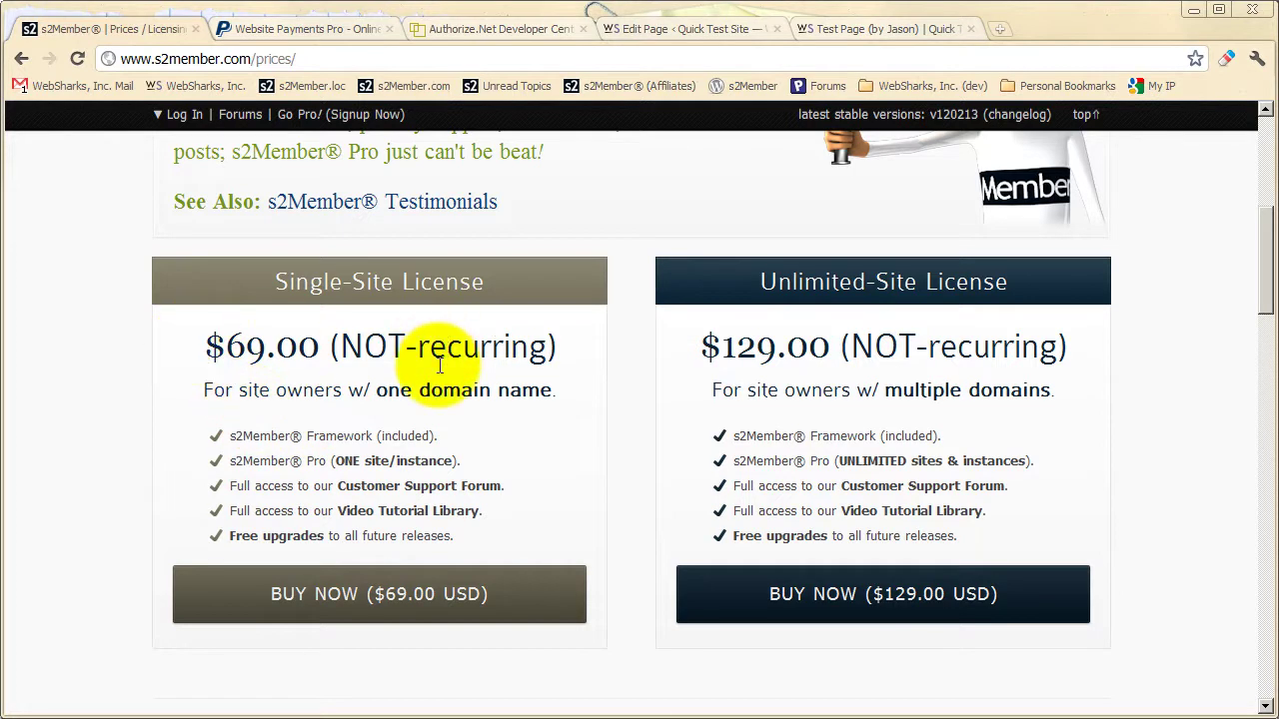
Start checkout for the $69 USD Single-Site License and scroll down the checkout page
{"action": "left_click", "coordinate": [380, 596]}
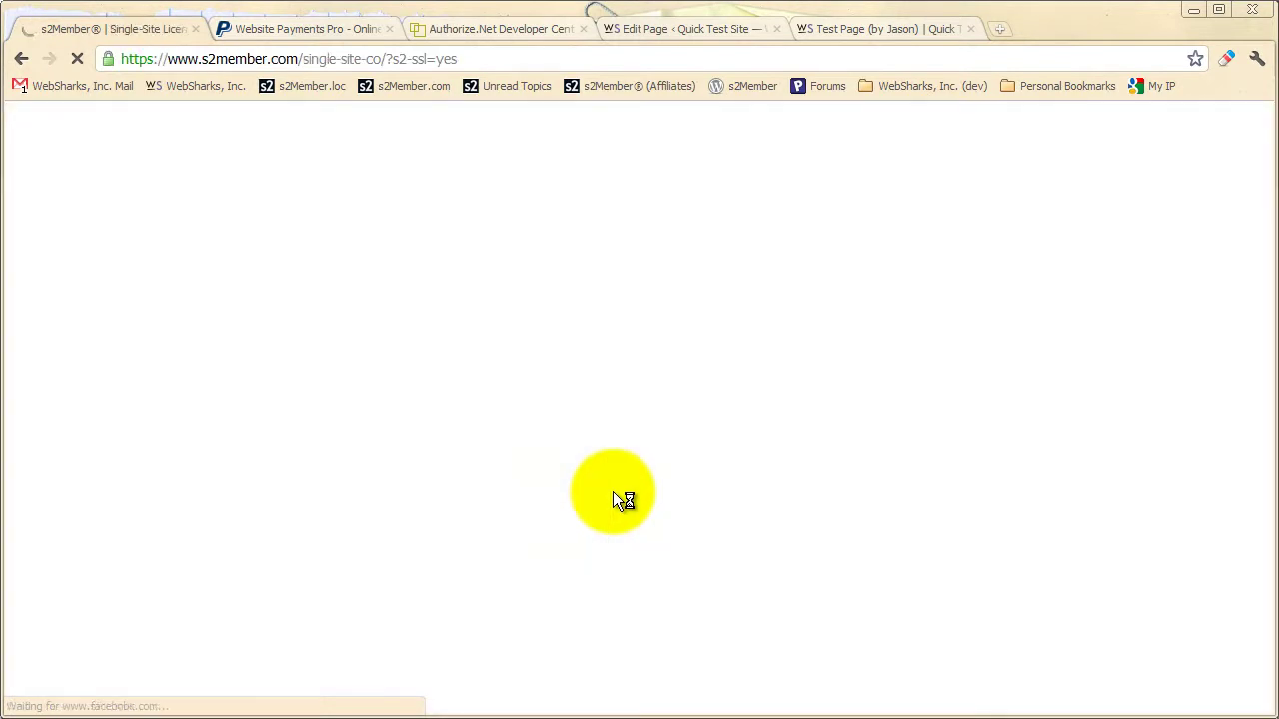
{"action": "scroll", "coordinate": [607, 492], "scroll_direction": "down", "scroll_amount": 1}
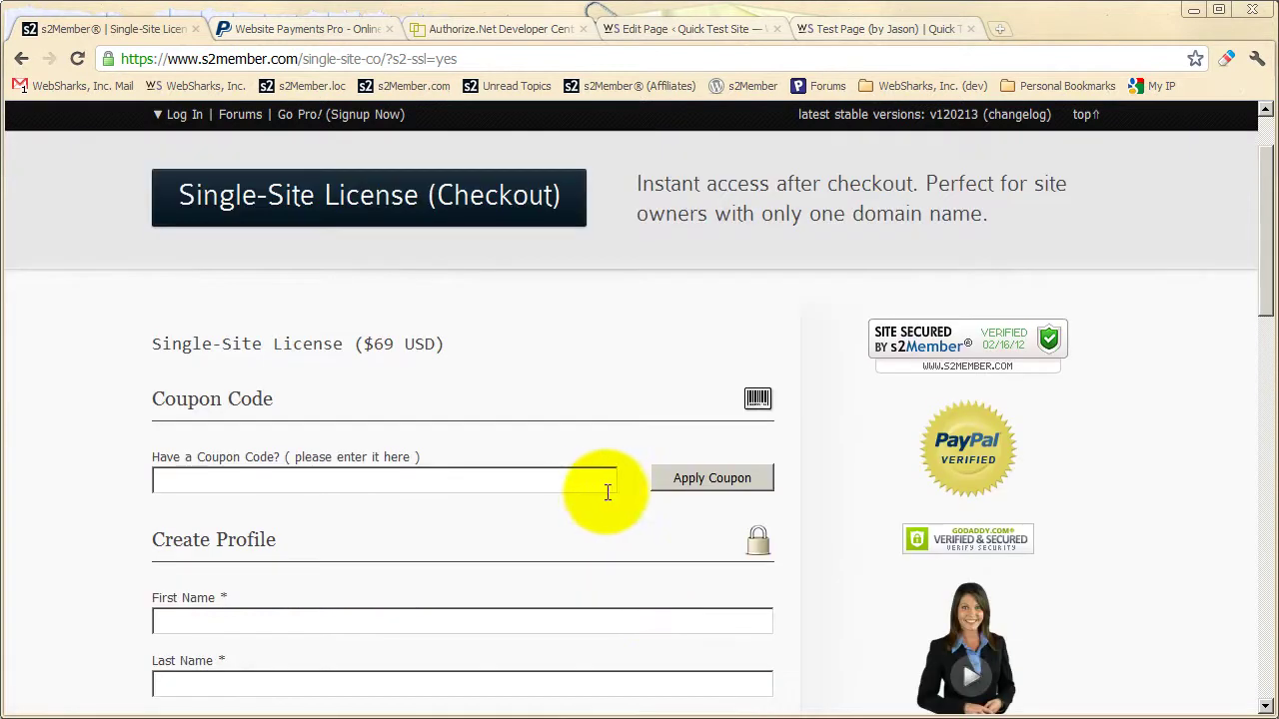
{"action": "scroll", "coordinate": [549, 505], "scroll_direction": "down", "scroll_amount": 1}
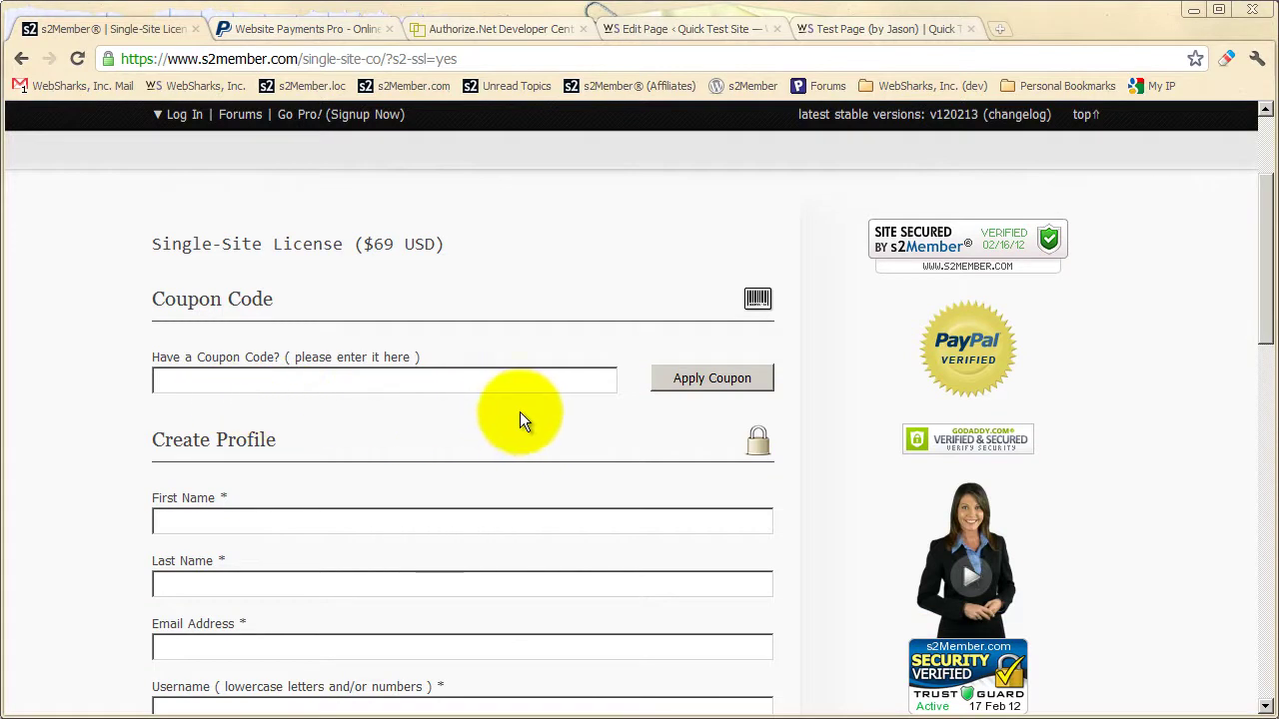
{"action": "scroll", "coordinate": [440, 430], "scroll_direction": "down", "scroll_amount": 1}
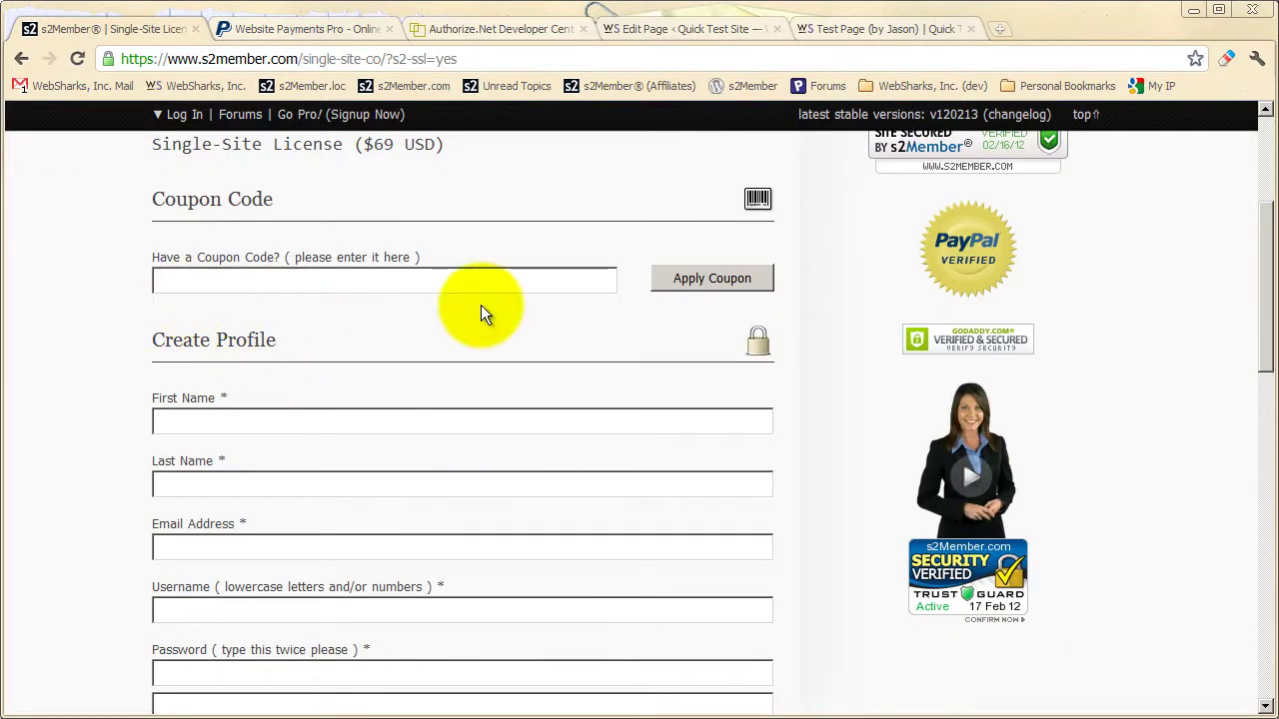
Enter SAVE-10 as the coupon code and look over the signup form
{"action": "left_click", "coordinate": [350, 289]}
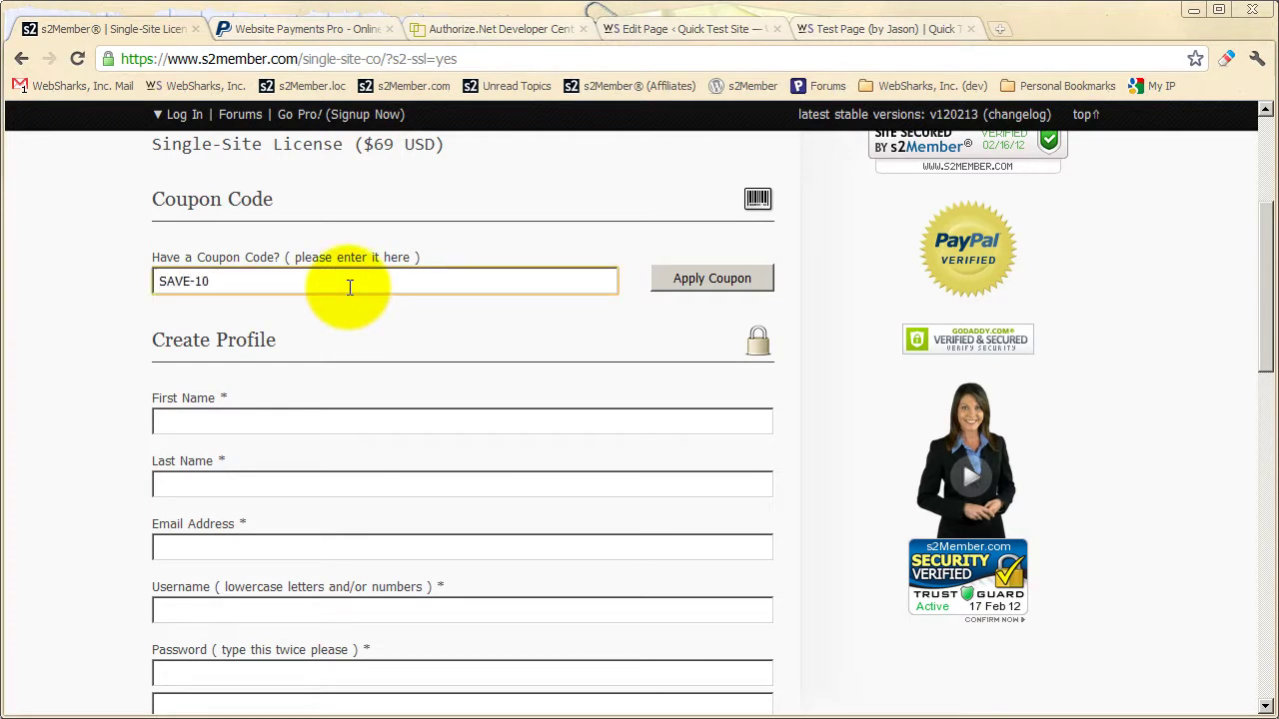
{"action": "left_click", "coordinate": [362, 316]}
{"action": "scroll", "coordinate": [330, 360], "scroll_direction": "up", "scroll_amount": 1}
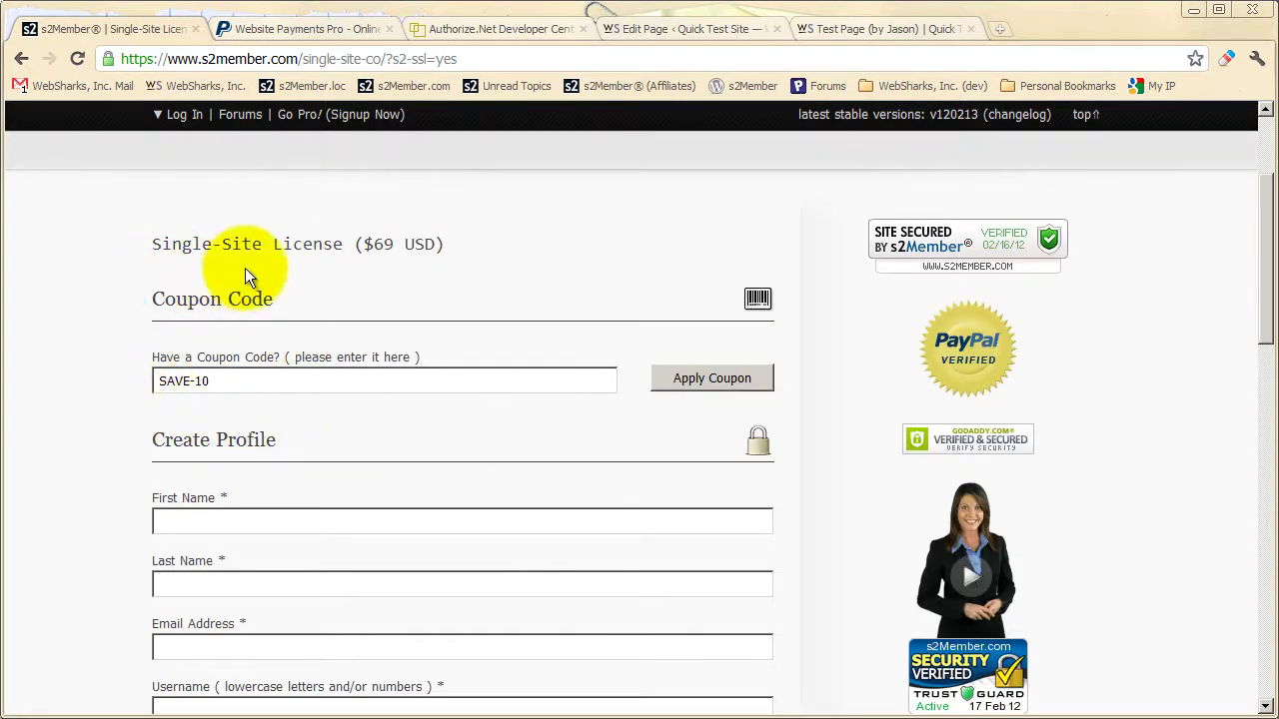
{"action": "scroll", "coordinate": [398, 280], "scroll_direction": "down", "scroll_amount": 2}
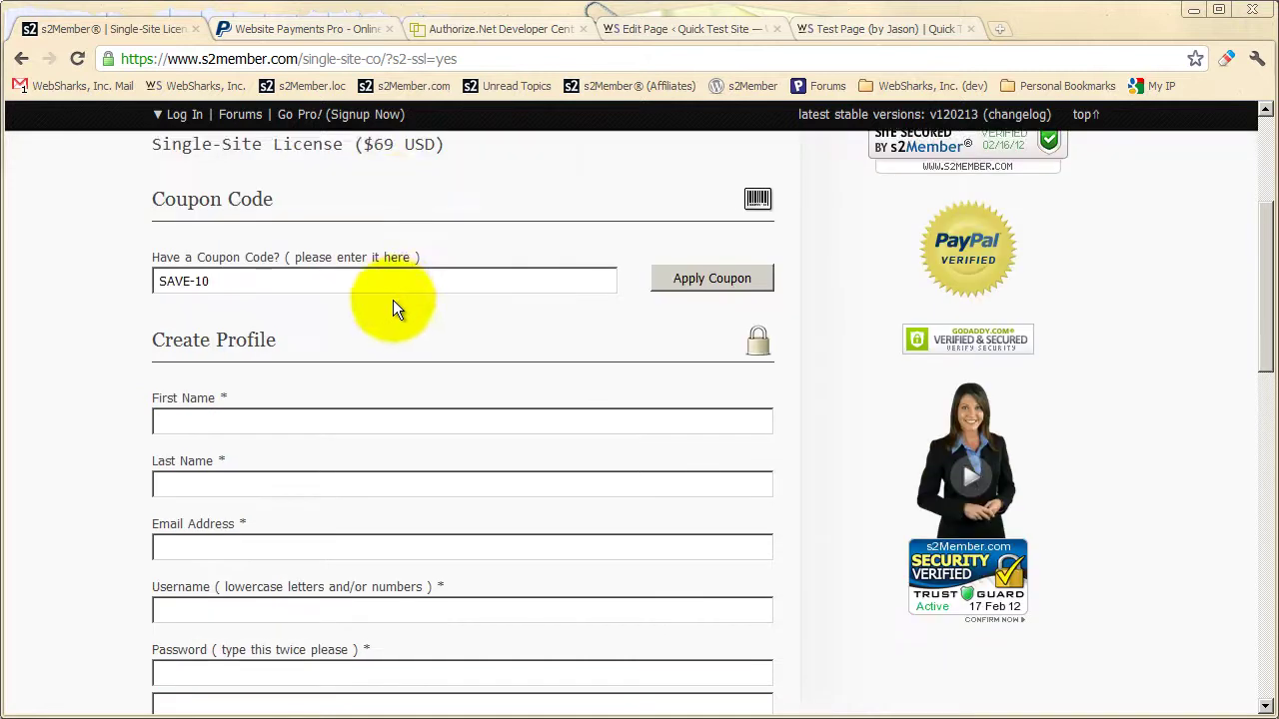
{"action": "scroll", "coordinate": [359, 329], "scroll_direction": "down", "scroll_amount": 4}
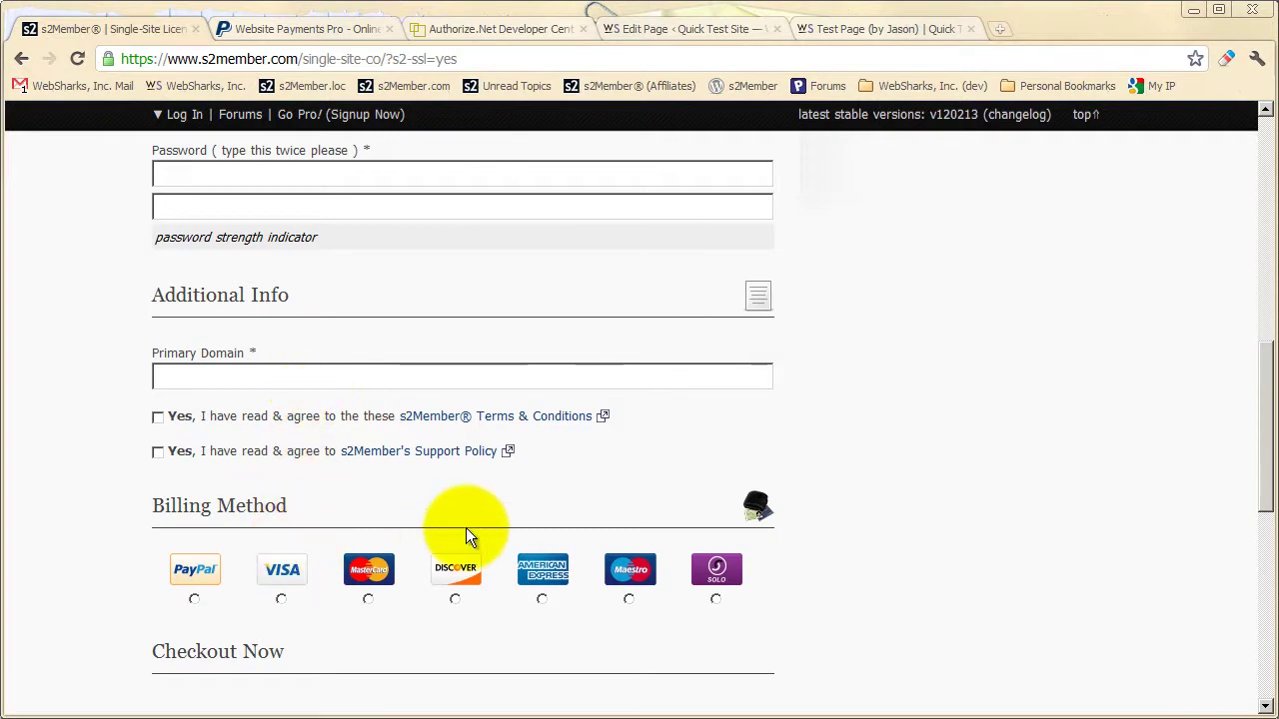
{"action": "scroll", "coordinate": [561, 526], "scroll_direction": "up", "scroll_amount": 8}
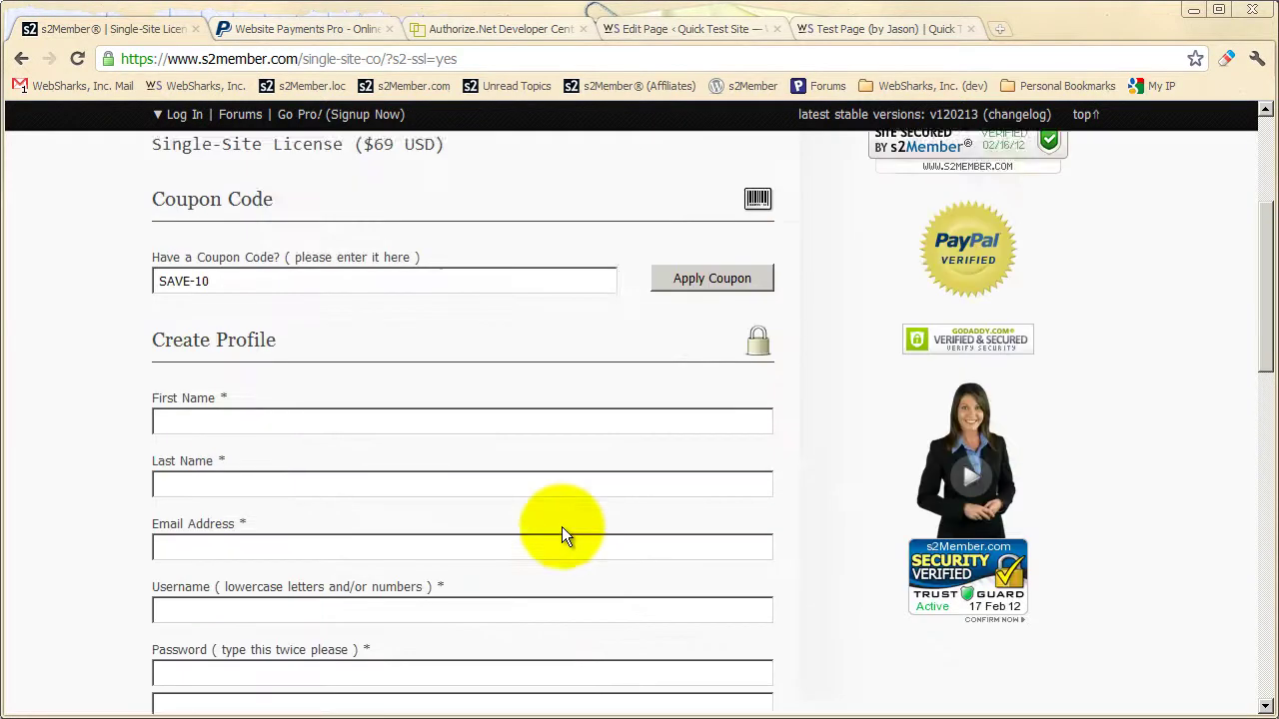